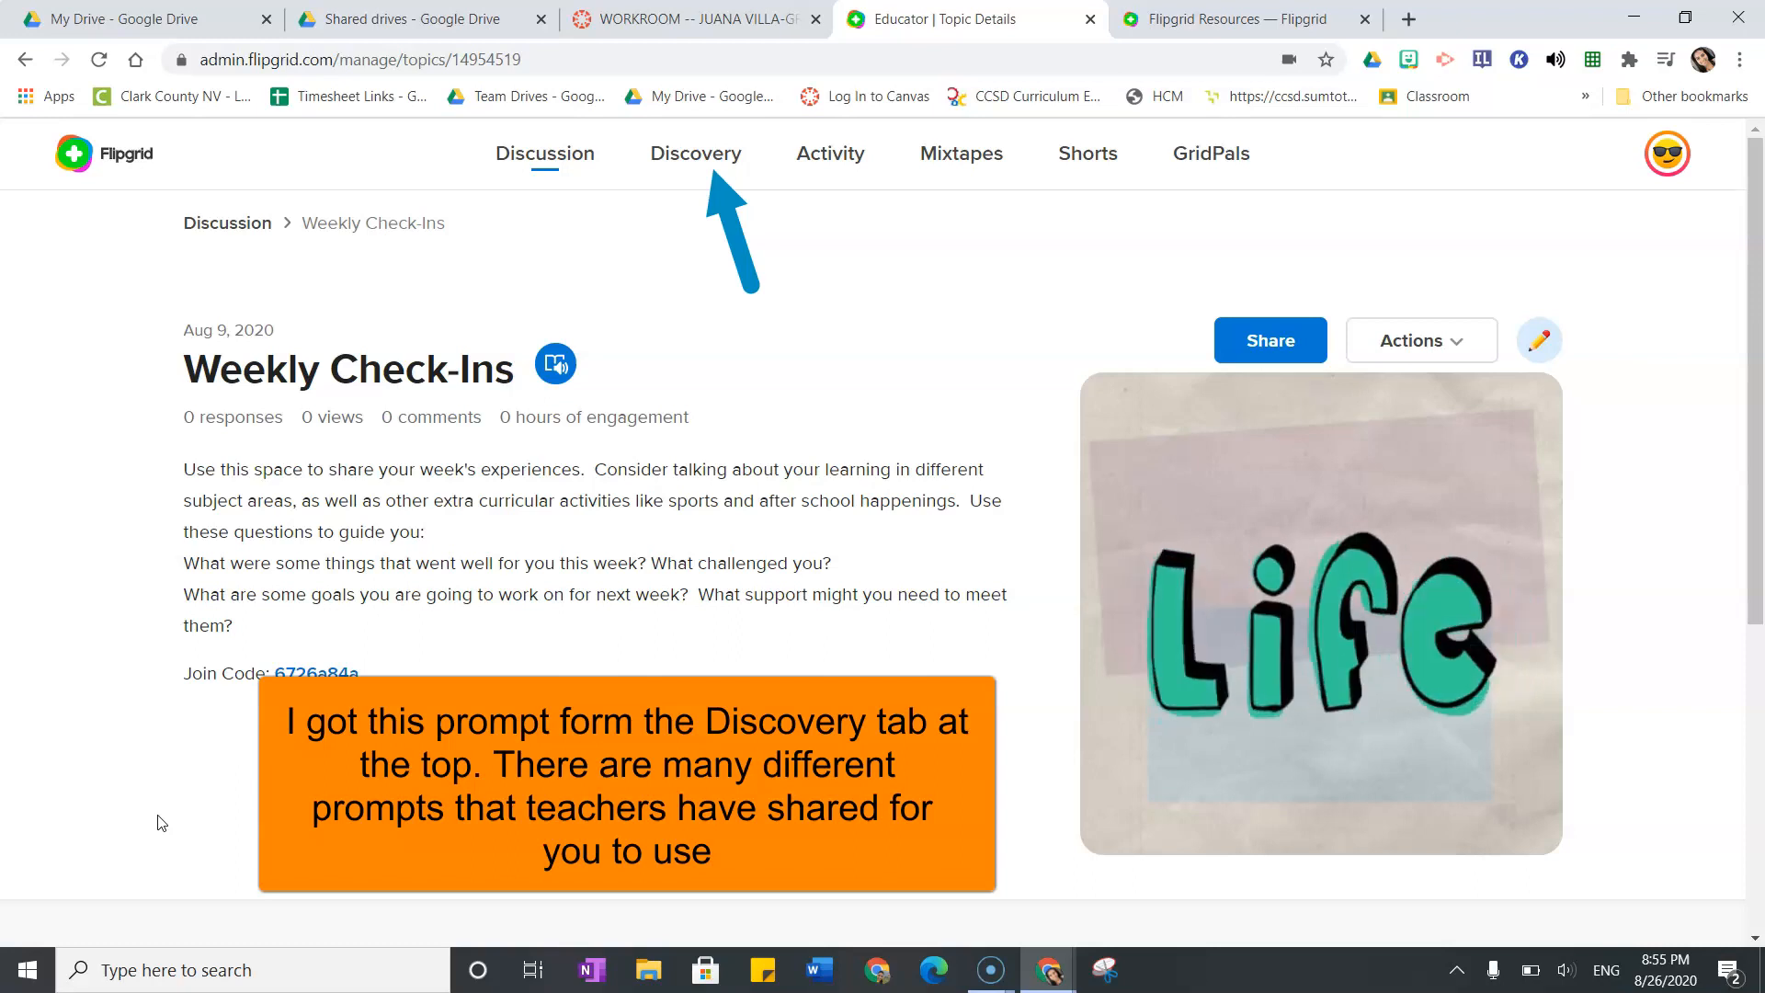
# Step: Start recording a video response to the Weekly Check-Ins topic
pyautogui.click(1672, 171)
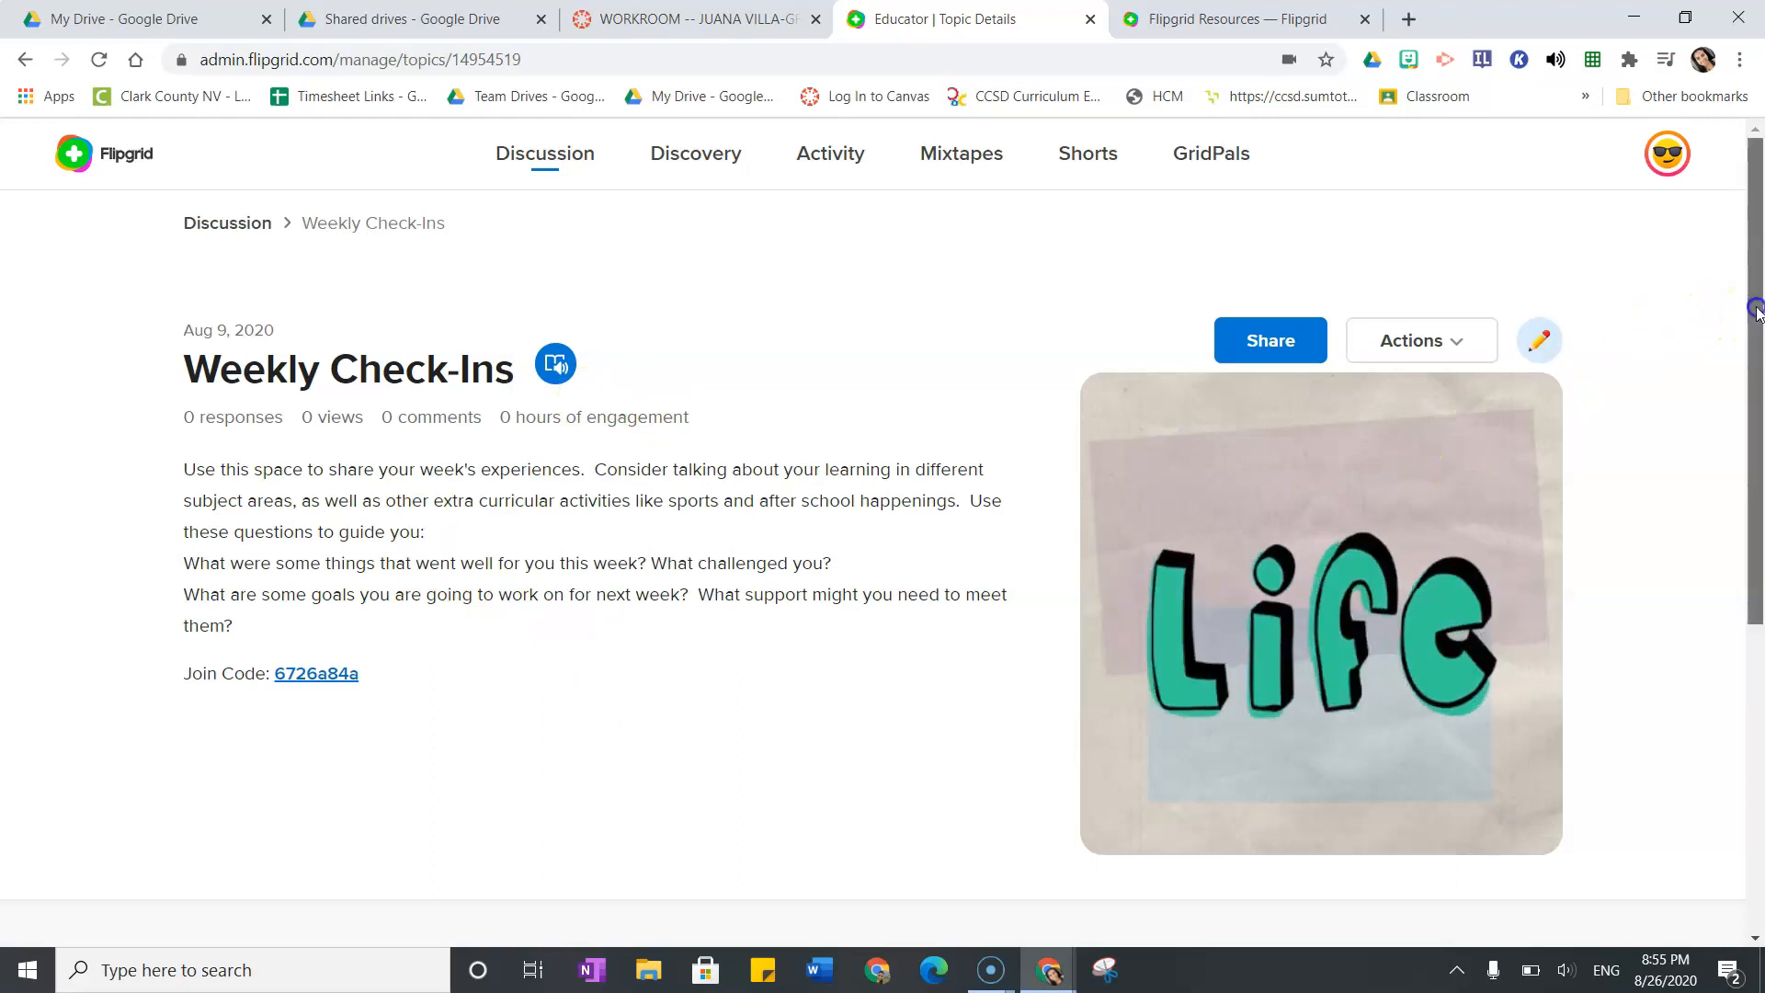
pyautogui.moveTo(1755, 310); pyautogui.dragTo(1673, 642)
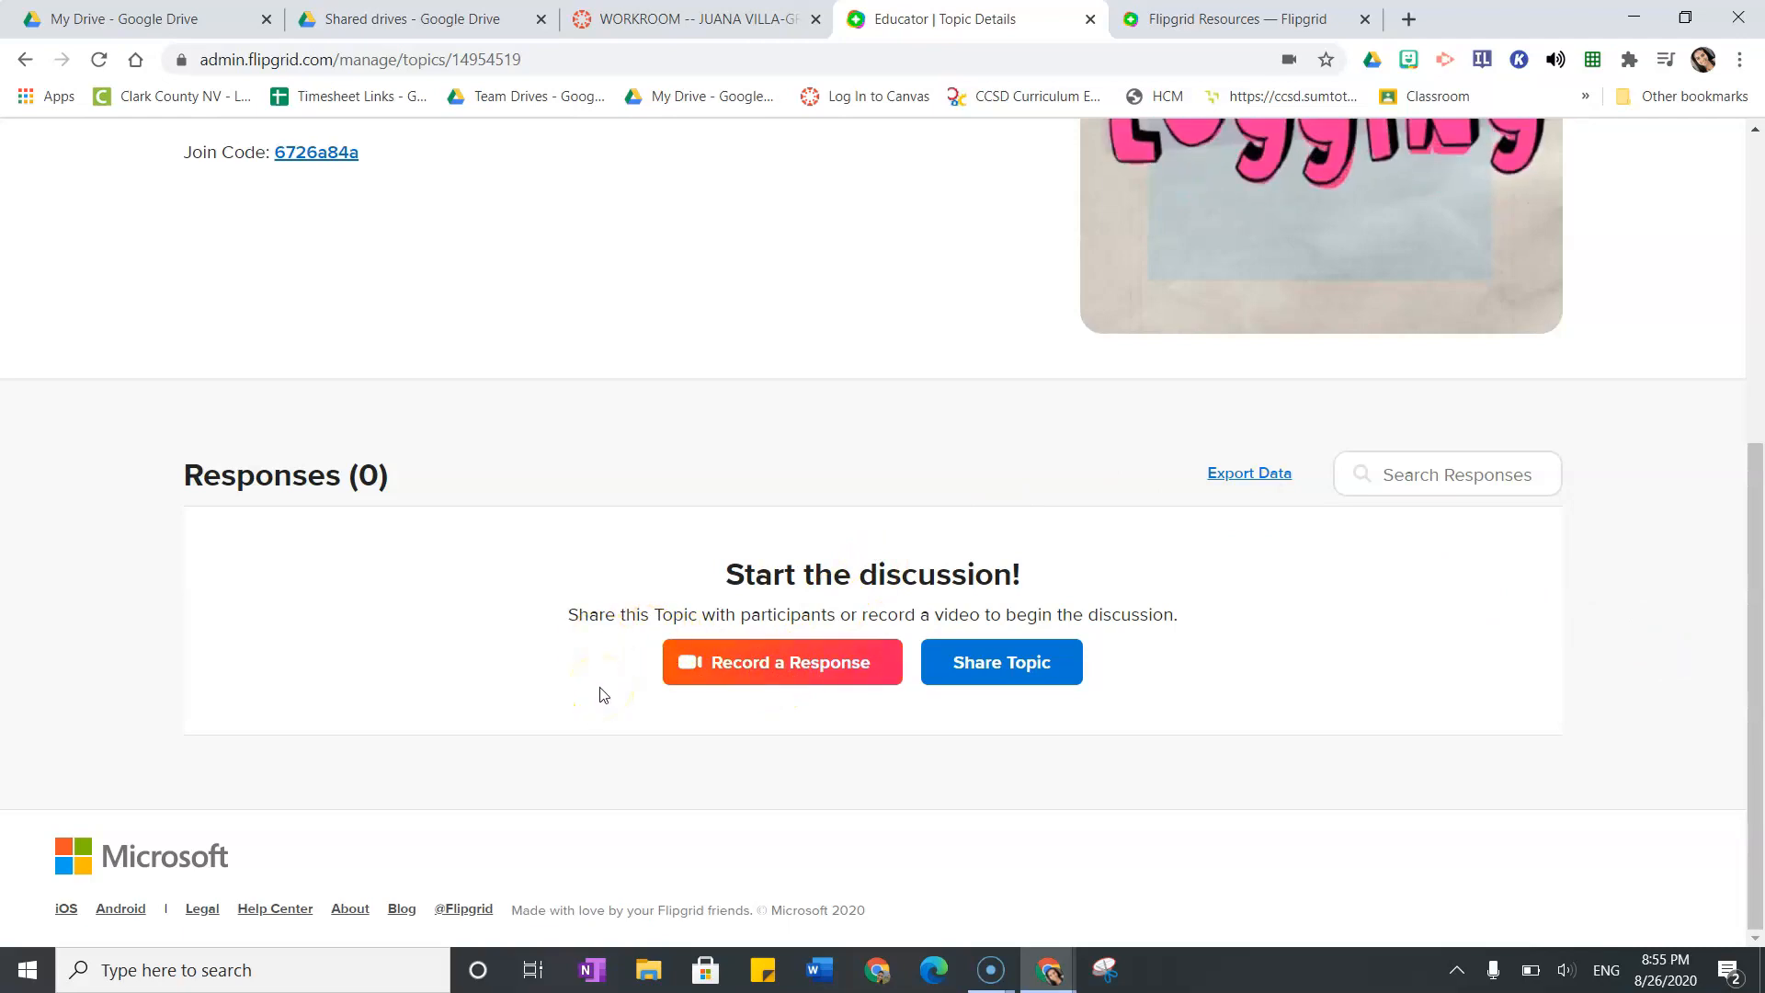
pyautogui.click(804, 663)
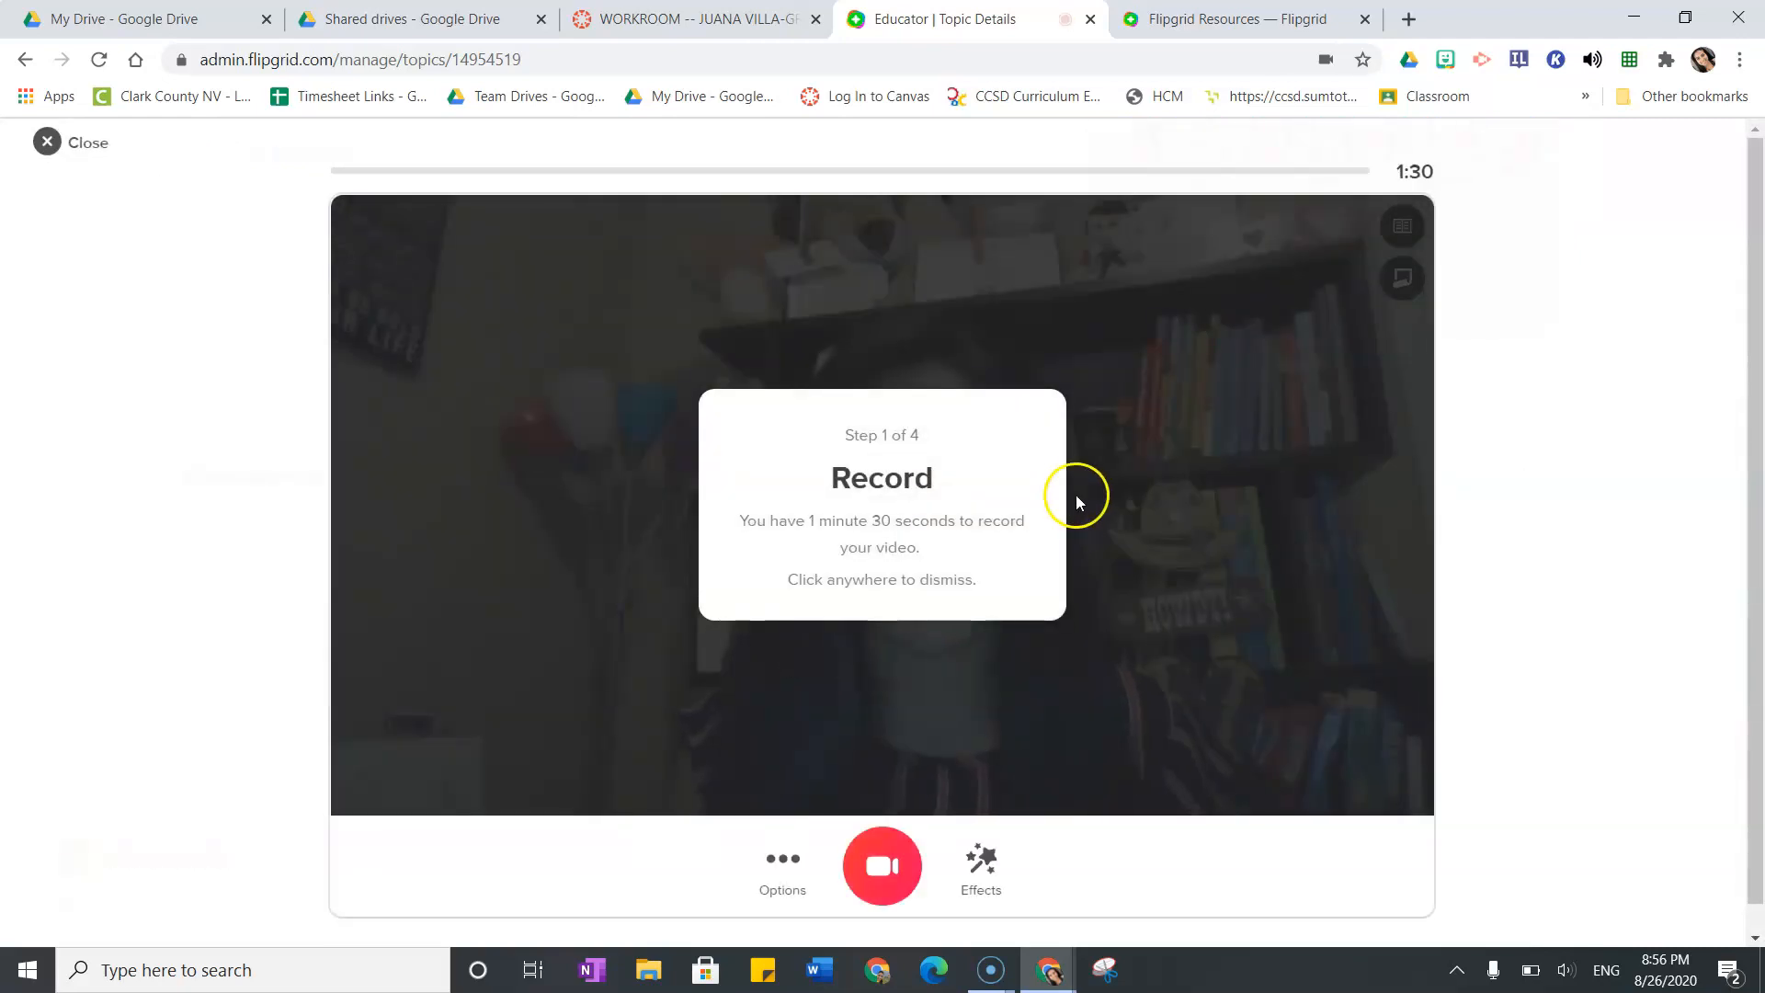
pyautogui.click(884, 868)
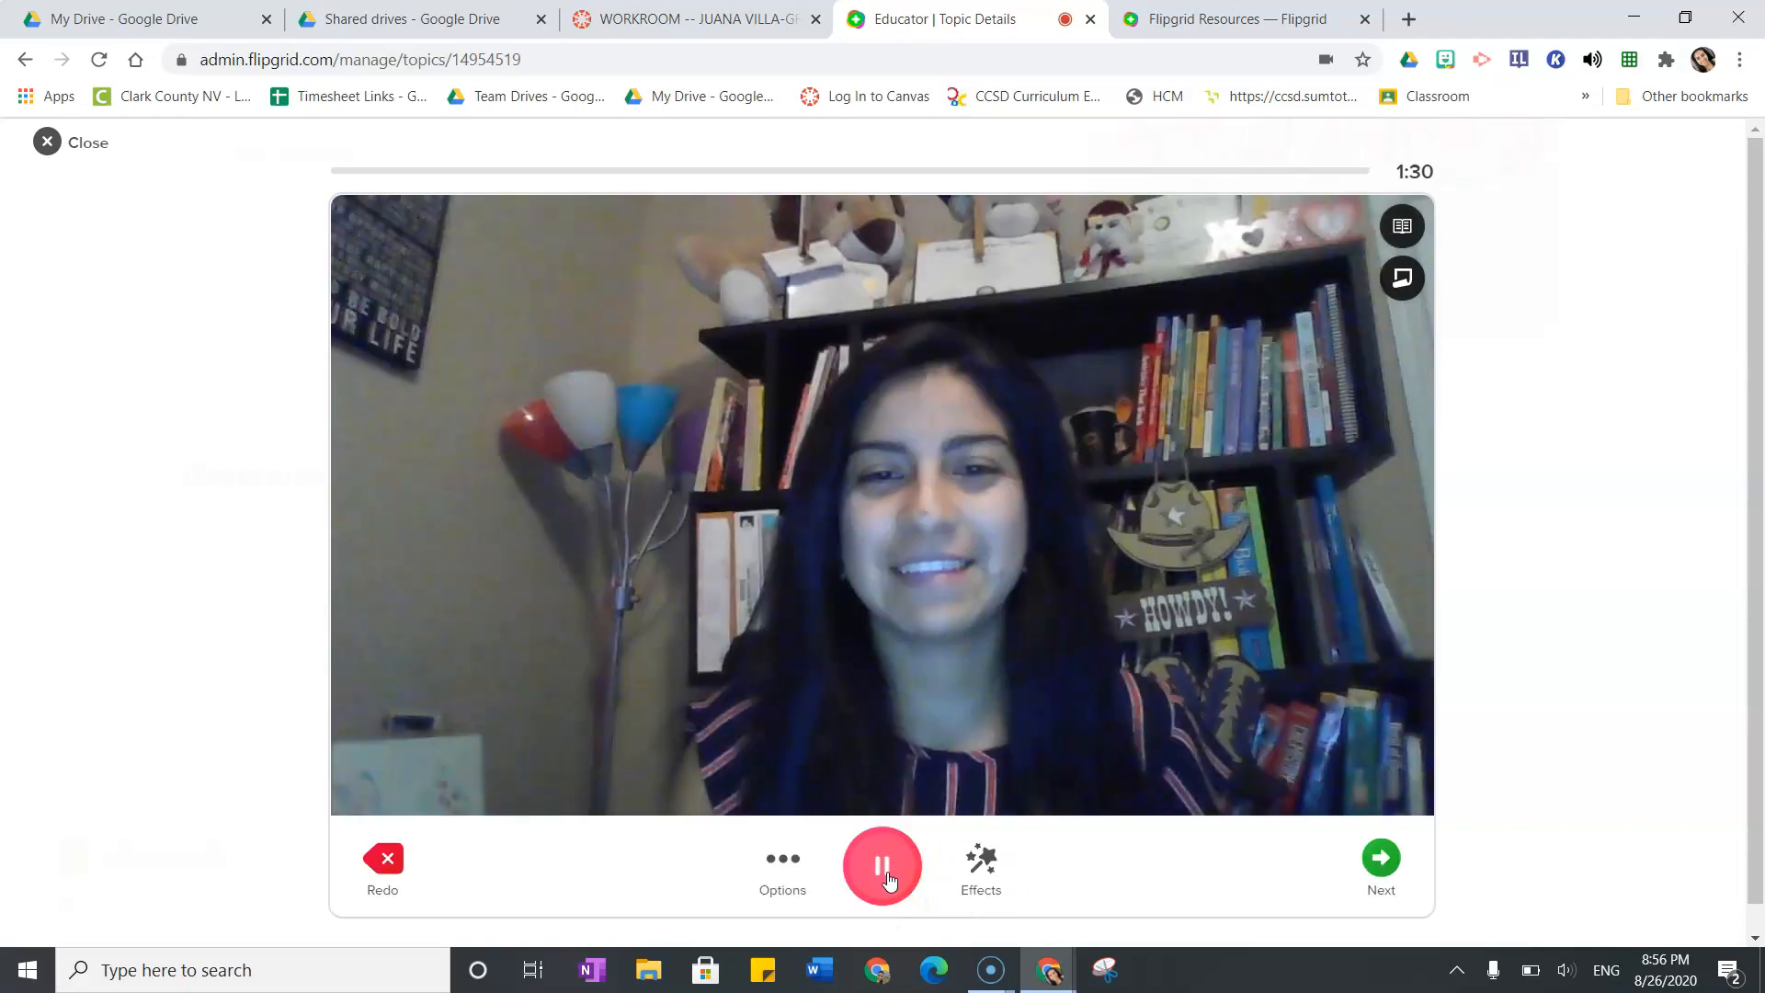
# Step: Try the flower and jungle frames on the video and apply the coral reef frame with orange fish
pyautogui.click(999, 874)
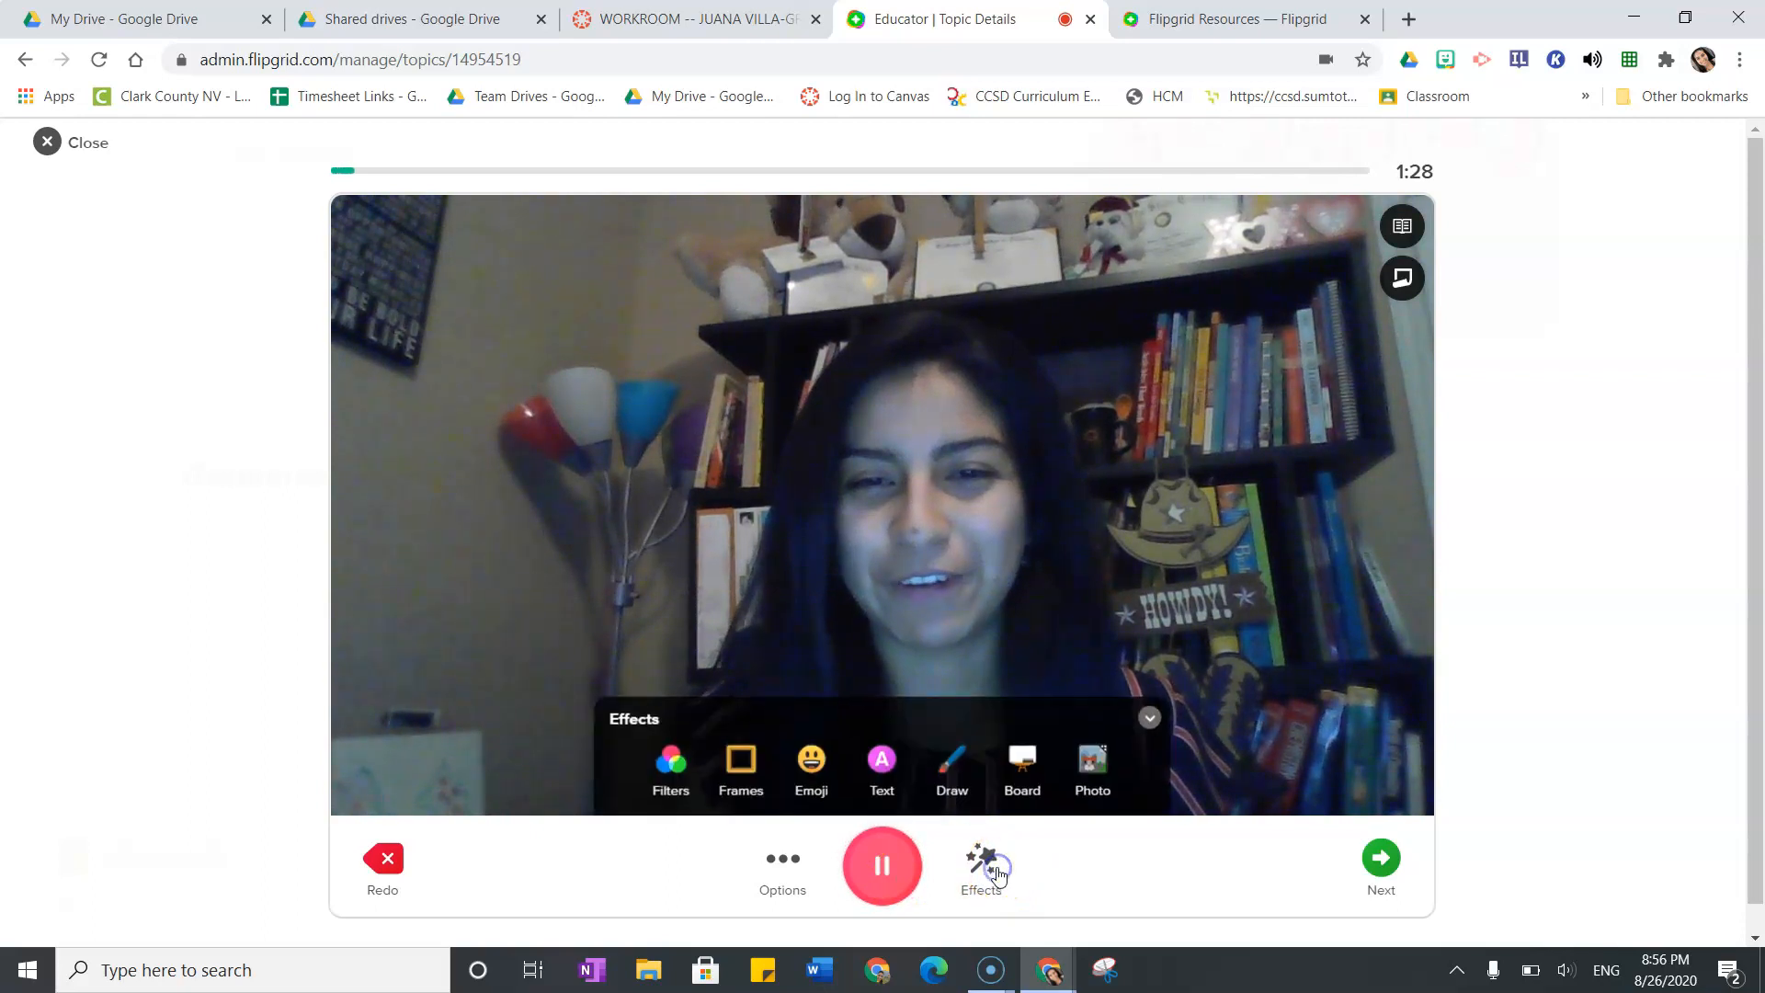
pyautogui.click(729, 754)
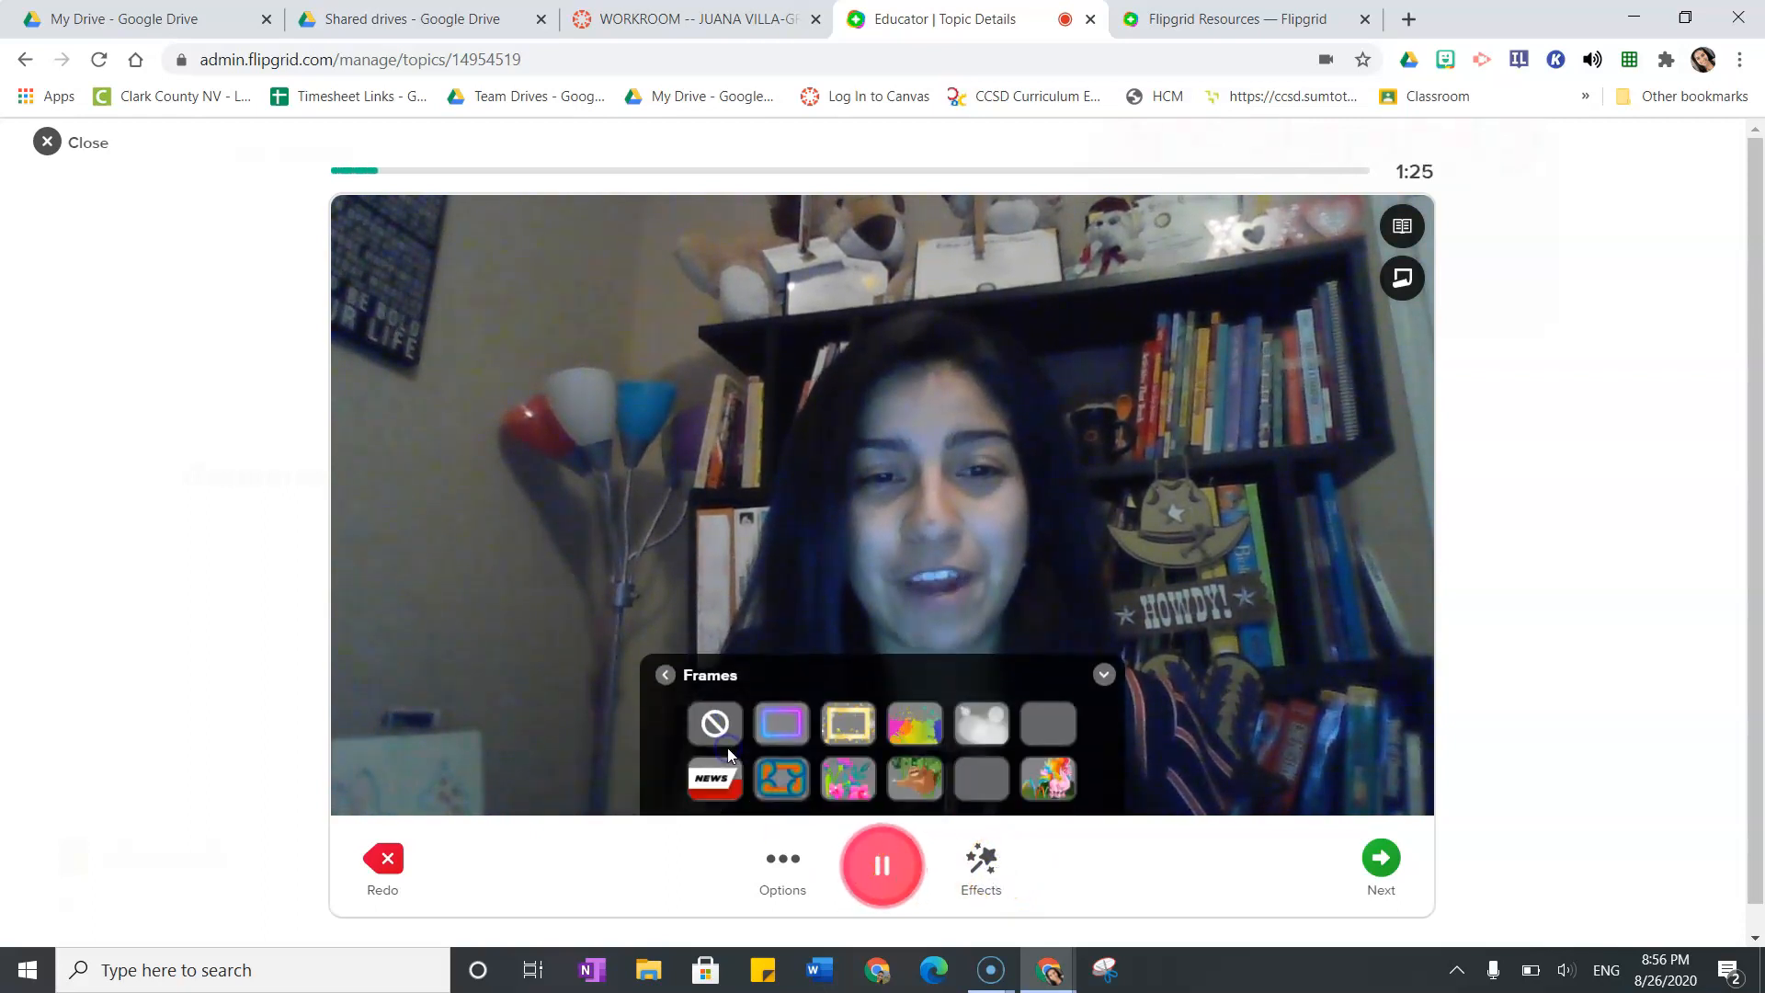
pyautogui.click(854, 779)
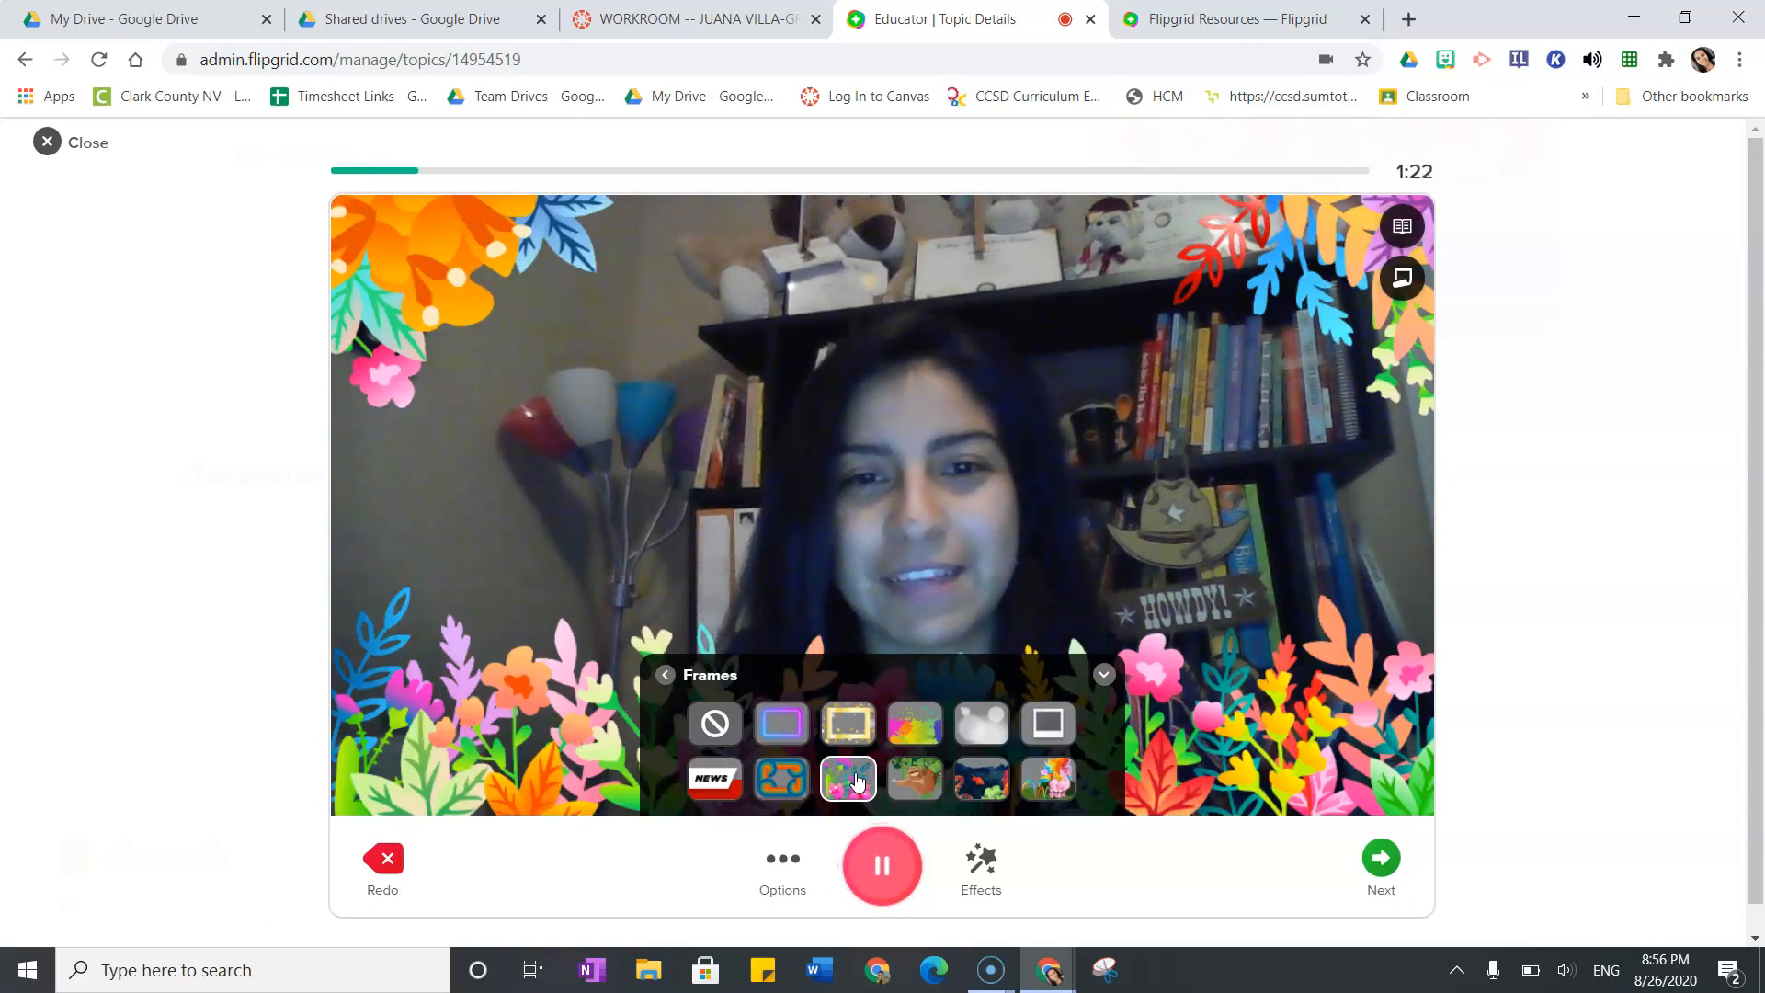
pyautogui.click(928, 780)
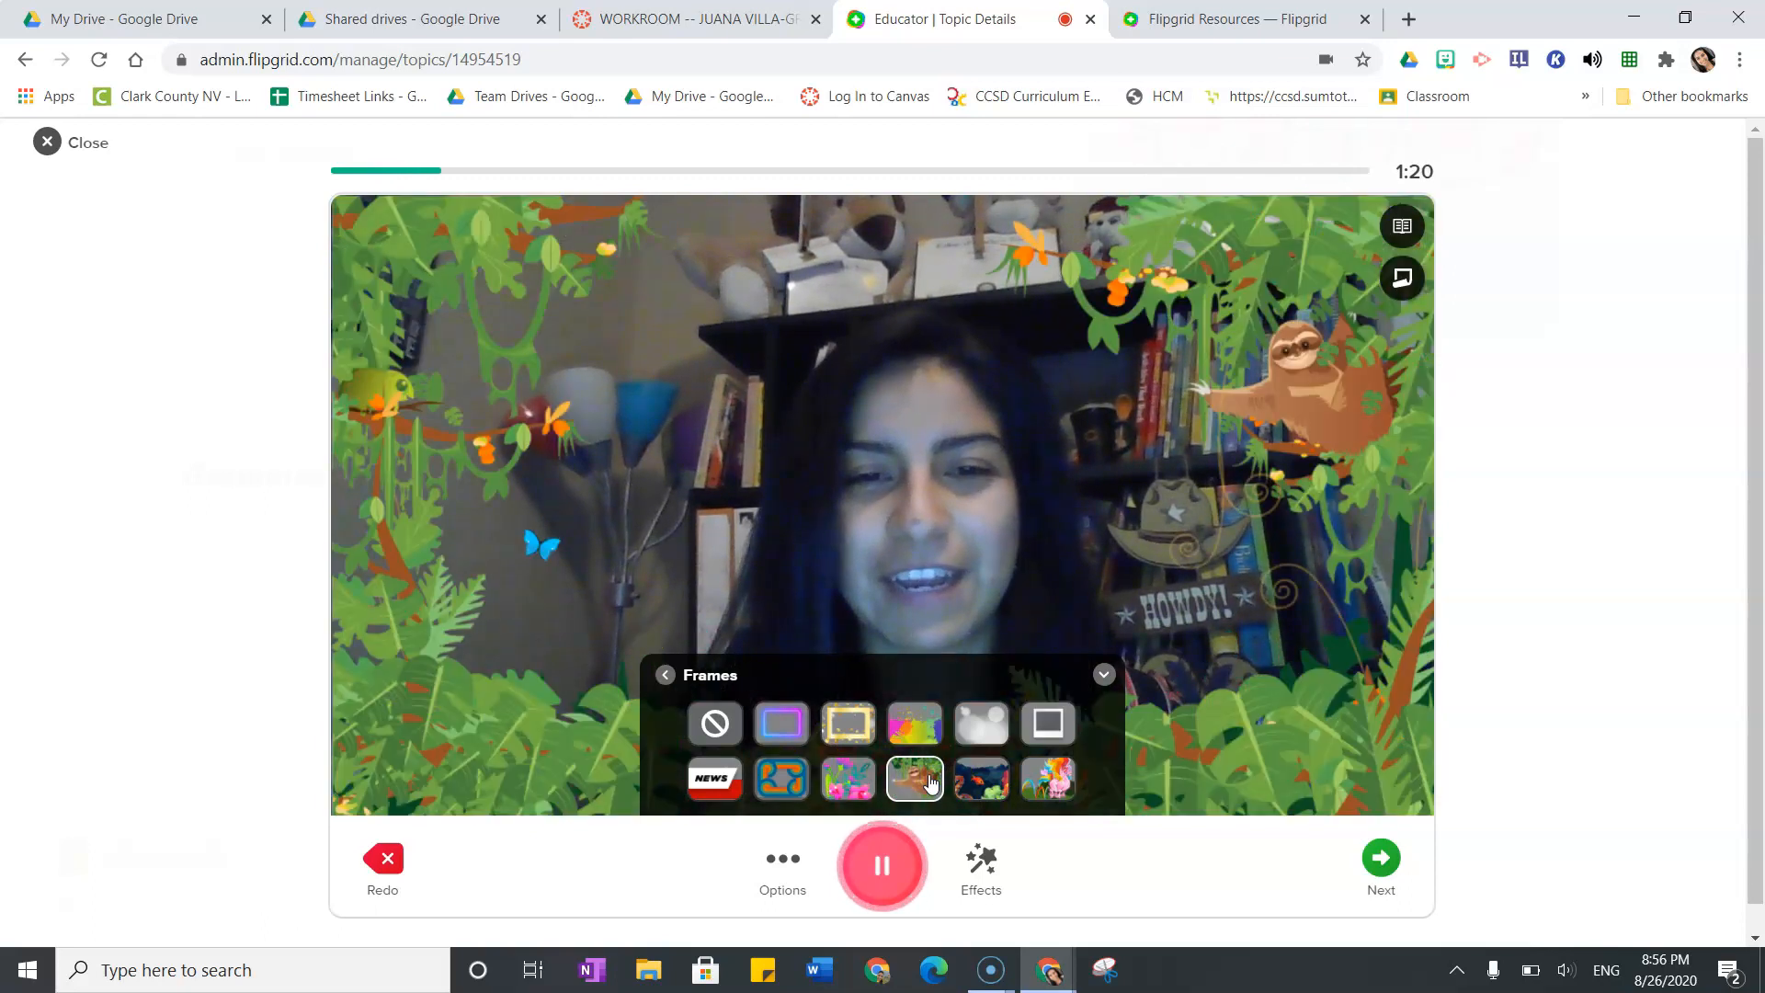
pyautogui.click(983, 781)
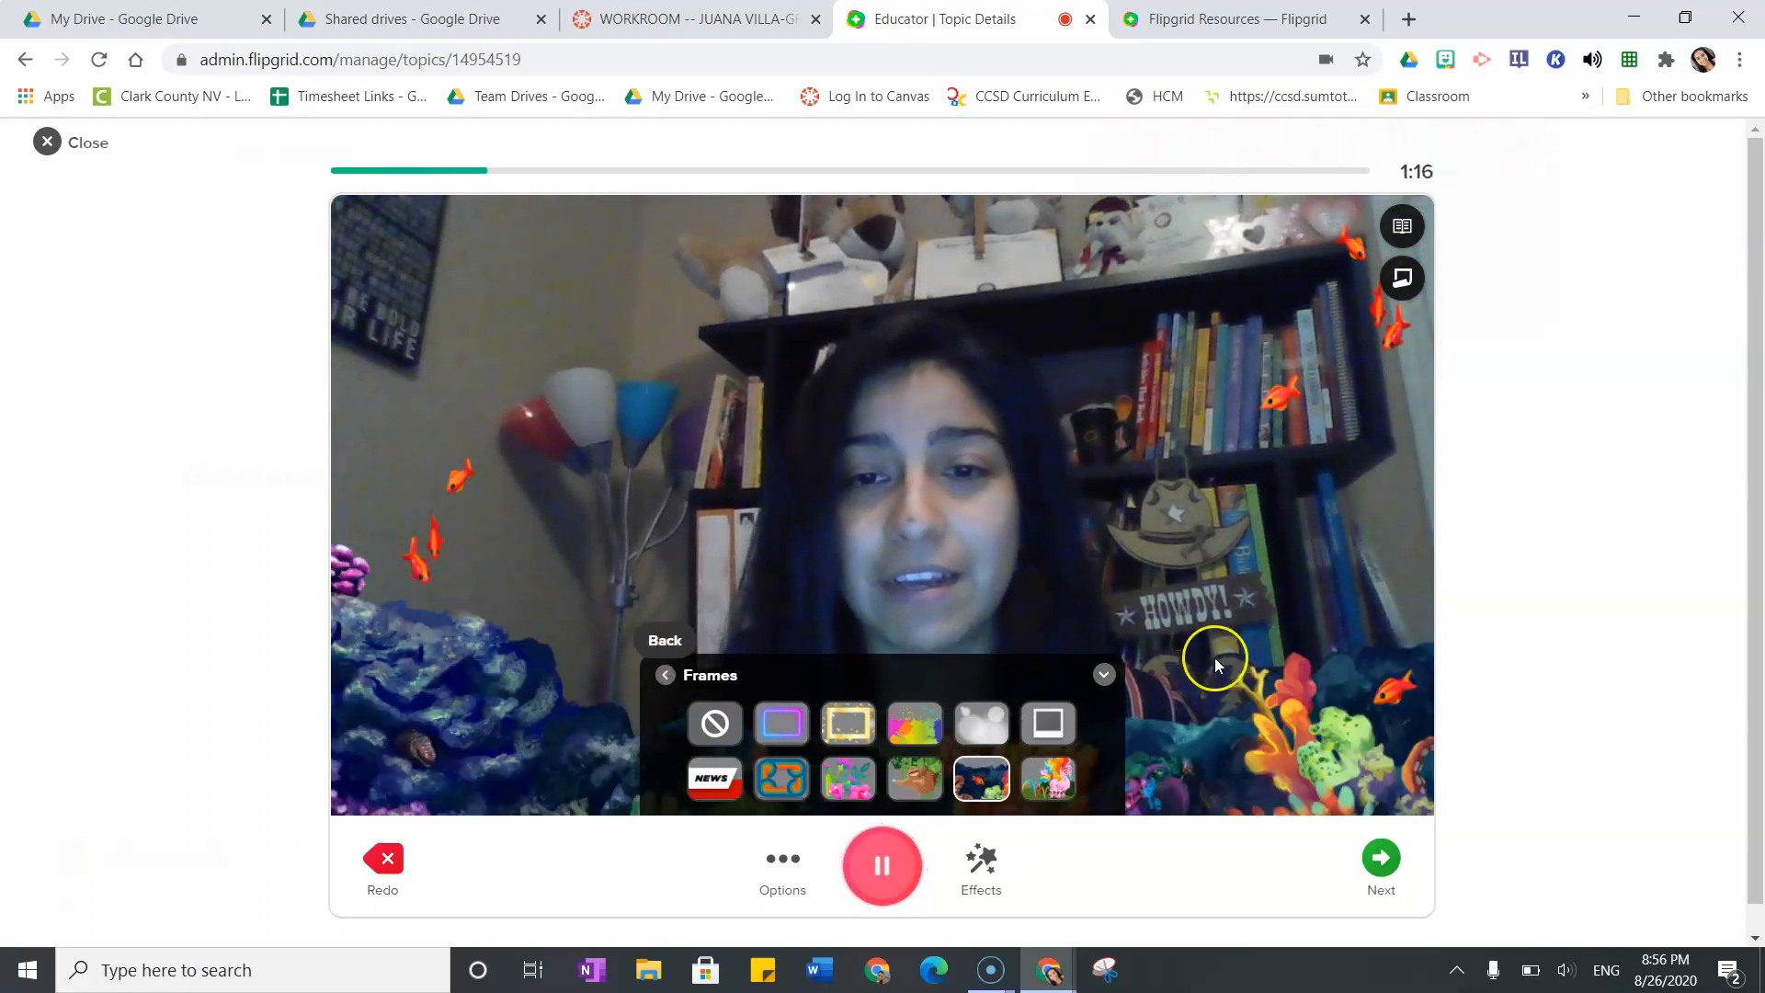
pyautogui.click(1103, 673)
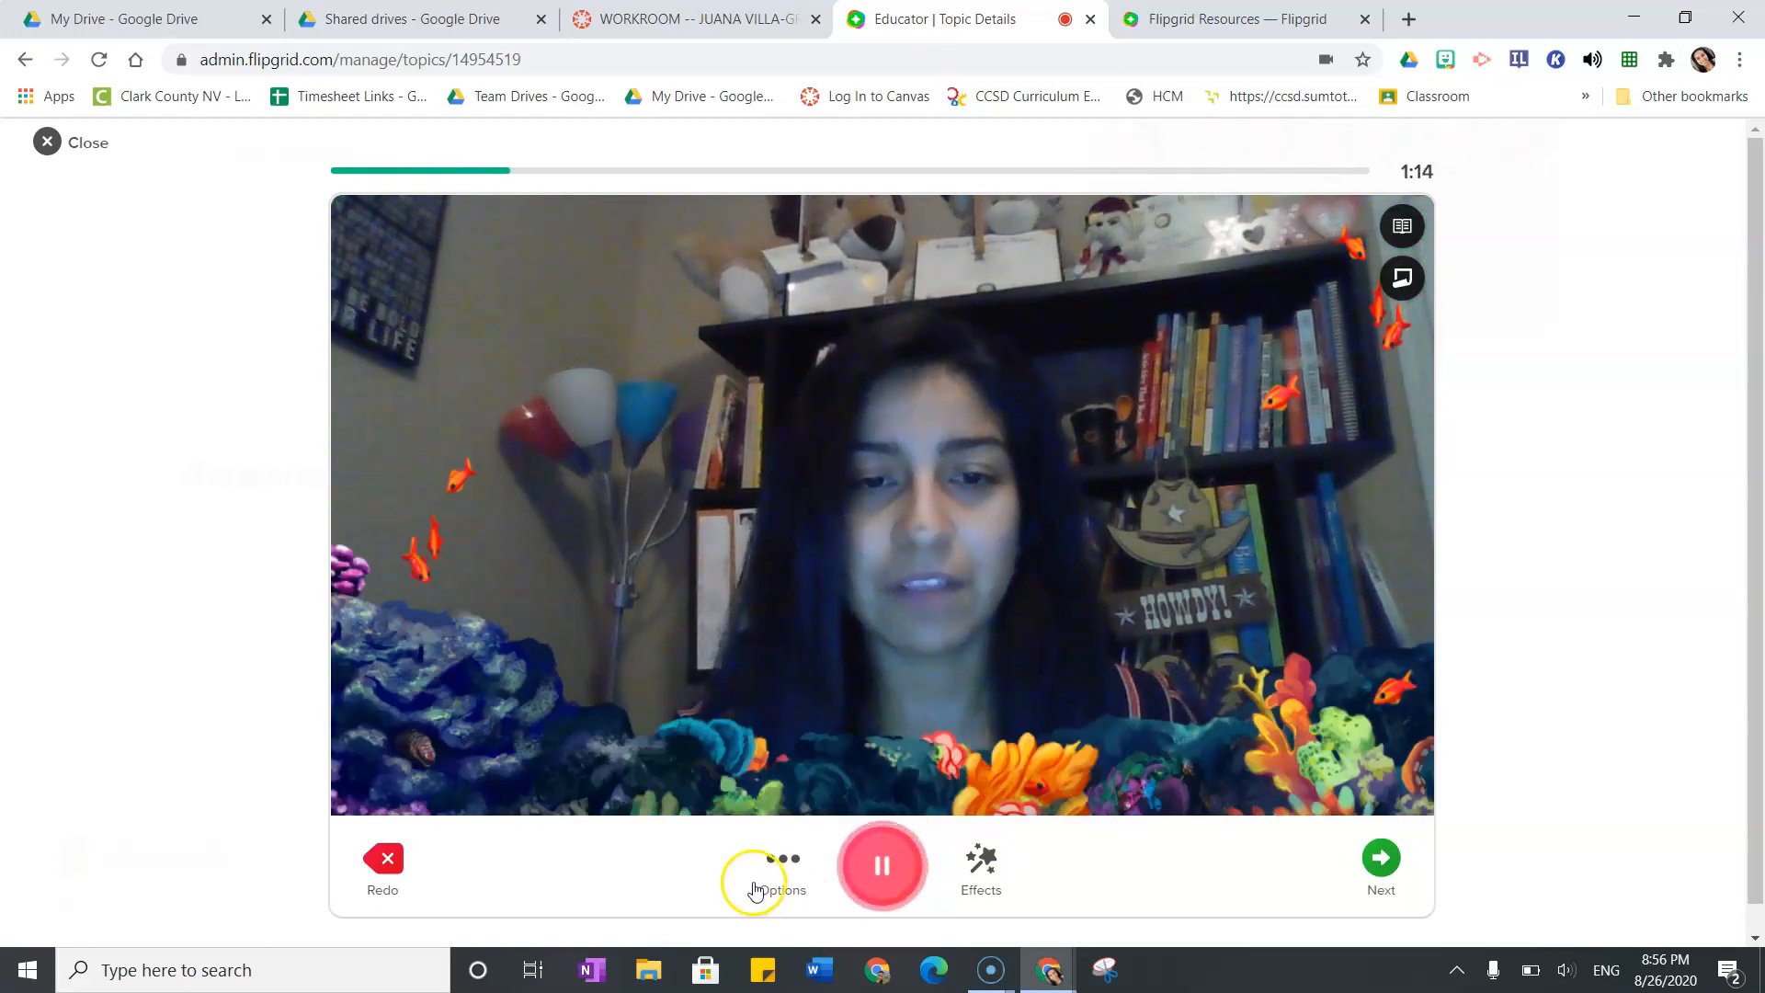
# Step: Apply the black-and-white filter to the video while keeping the coral reef frame
pyautogui.click(995, 871)
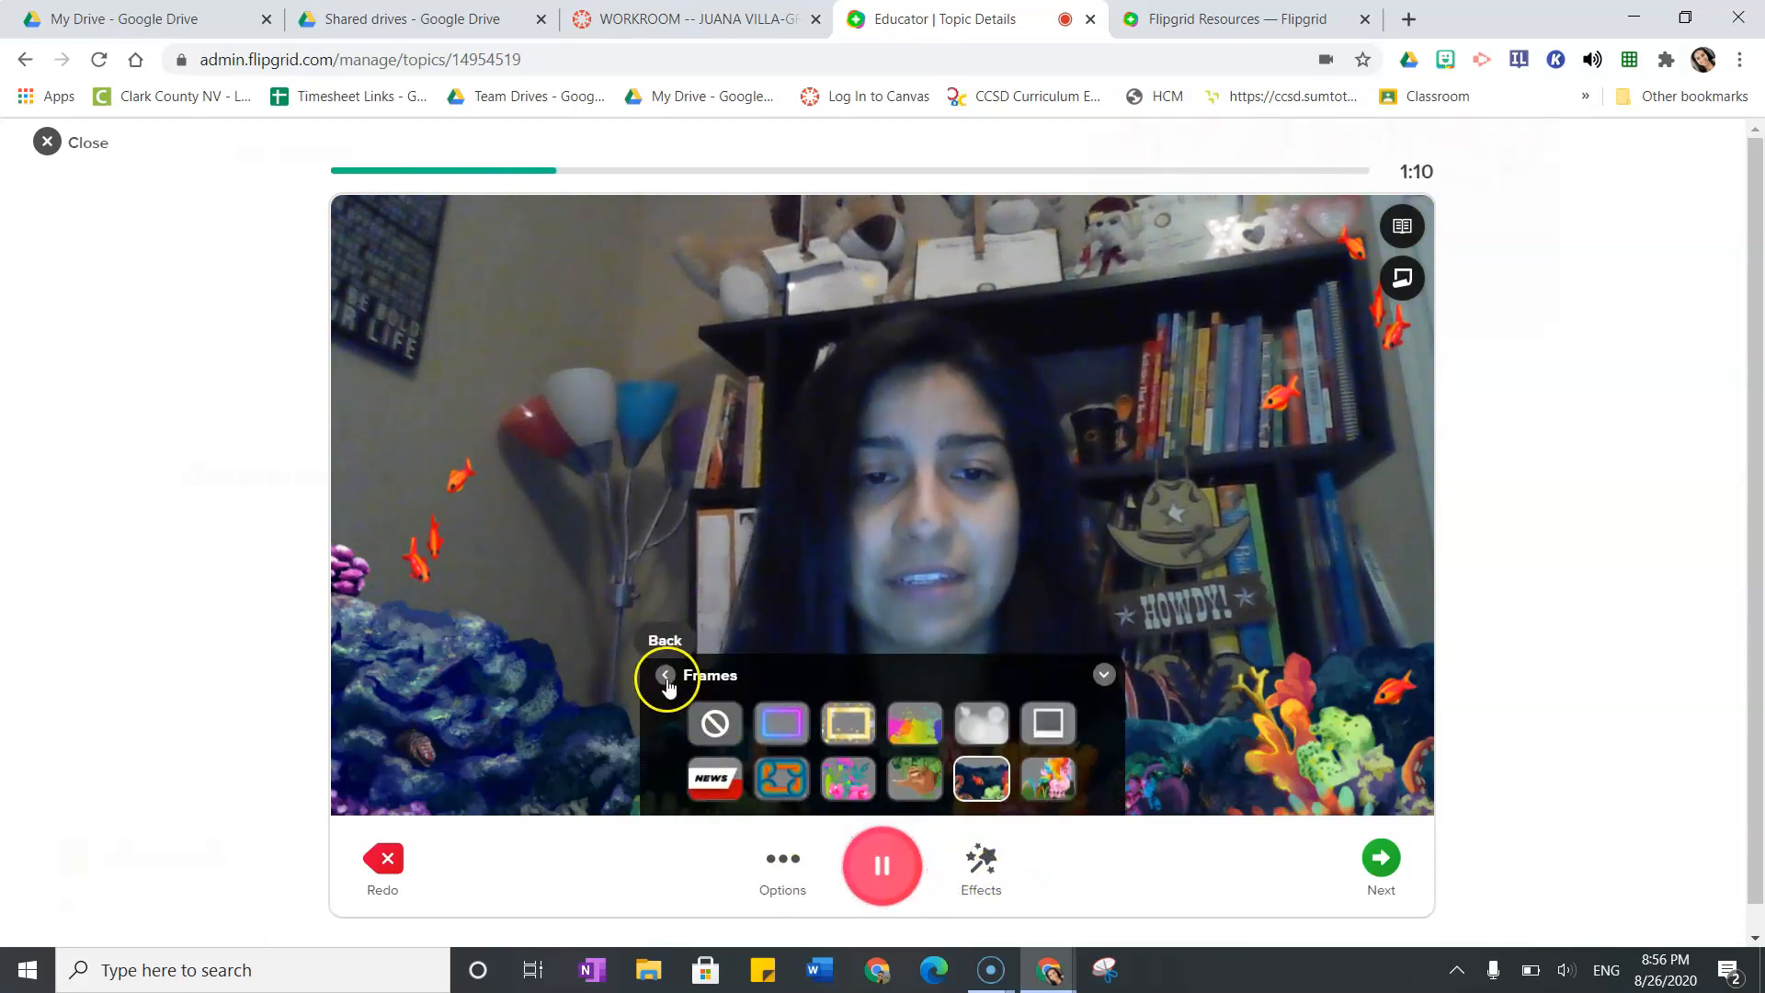
pyautogui.click(663, 677)
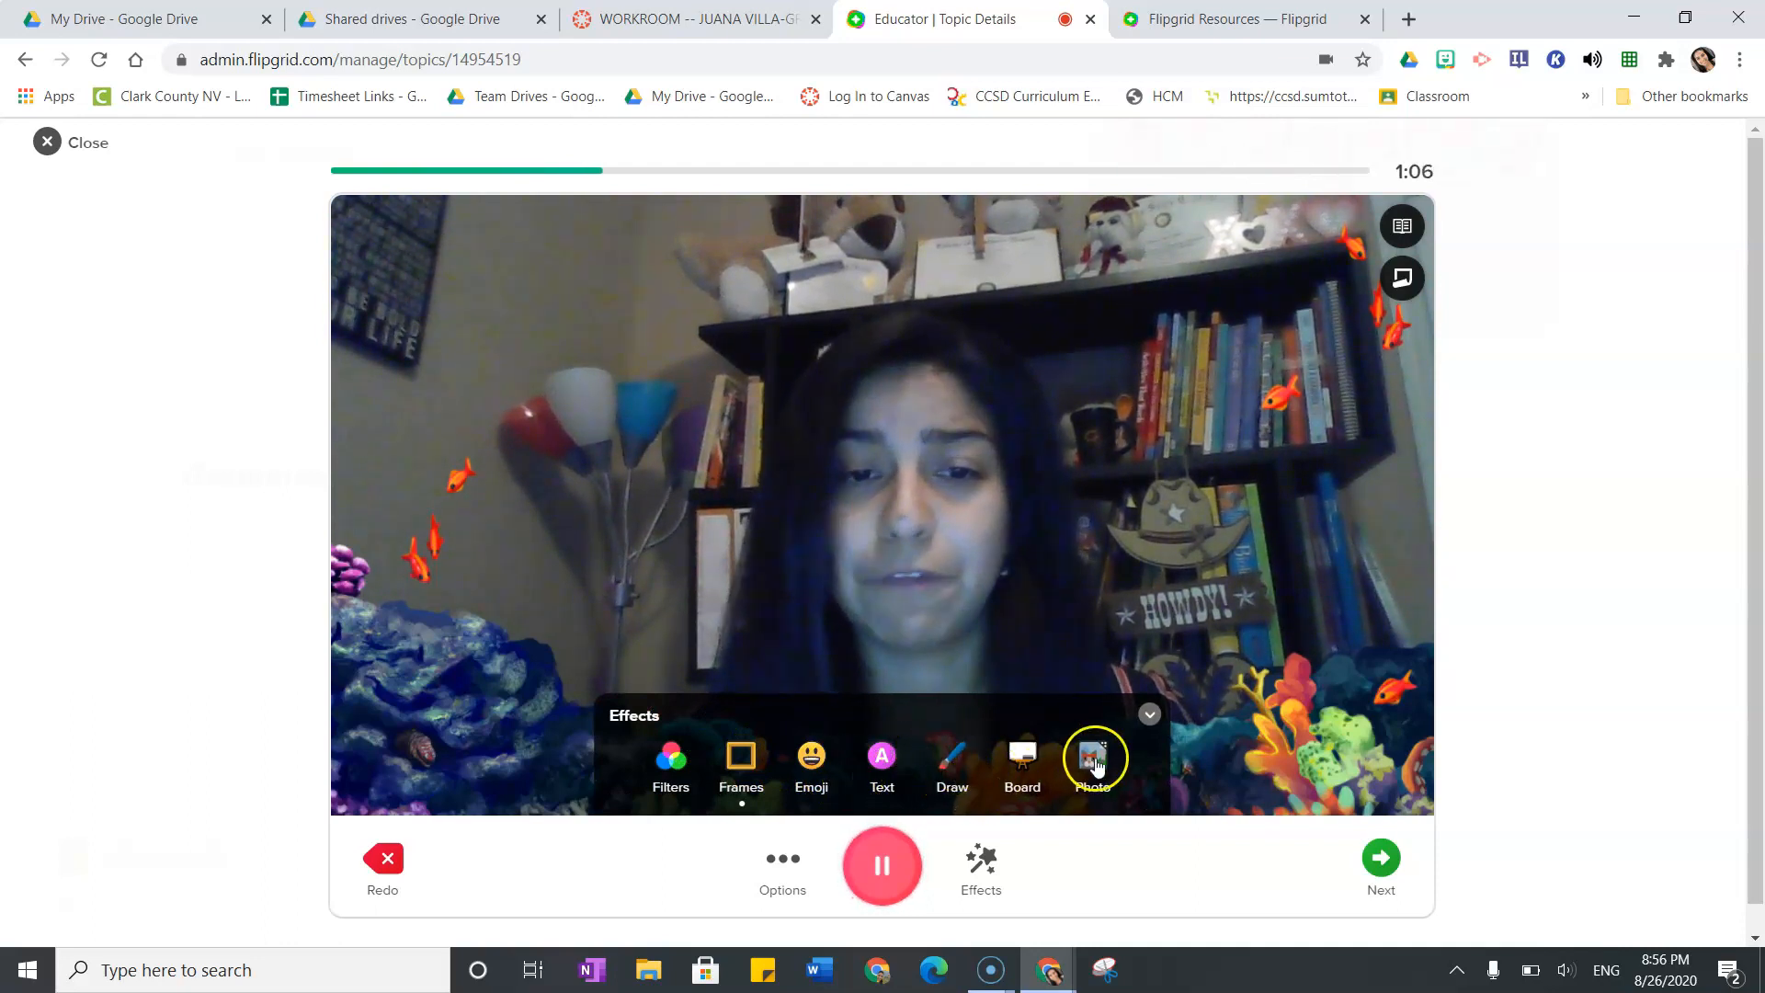
pyautogui.click(662, 762)
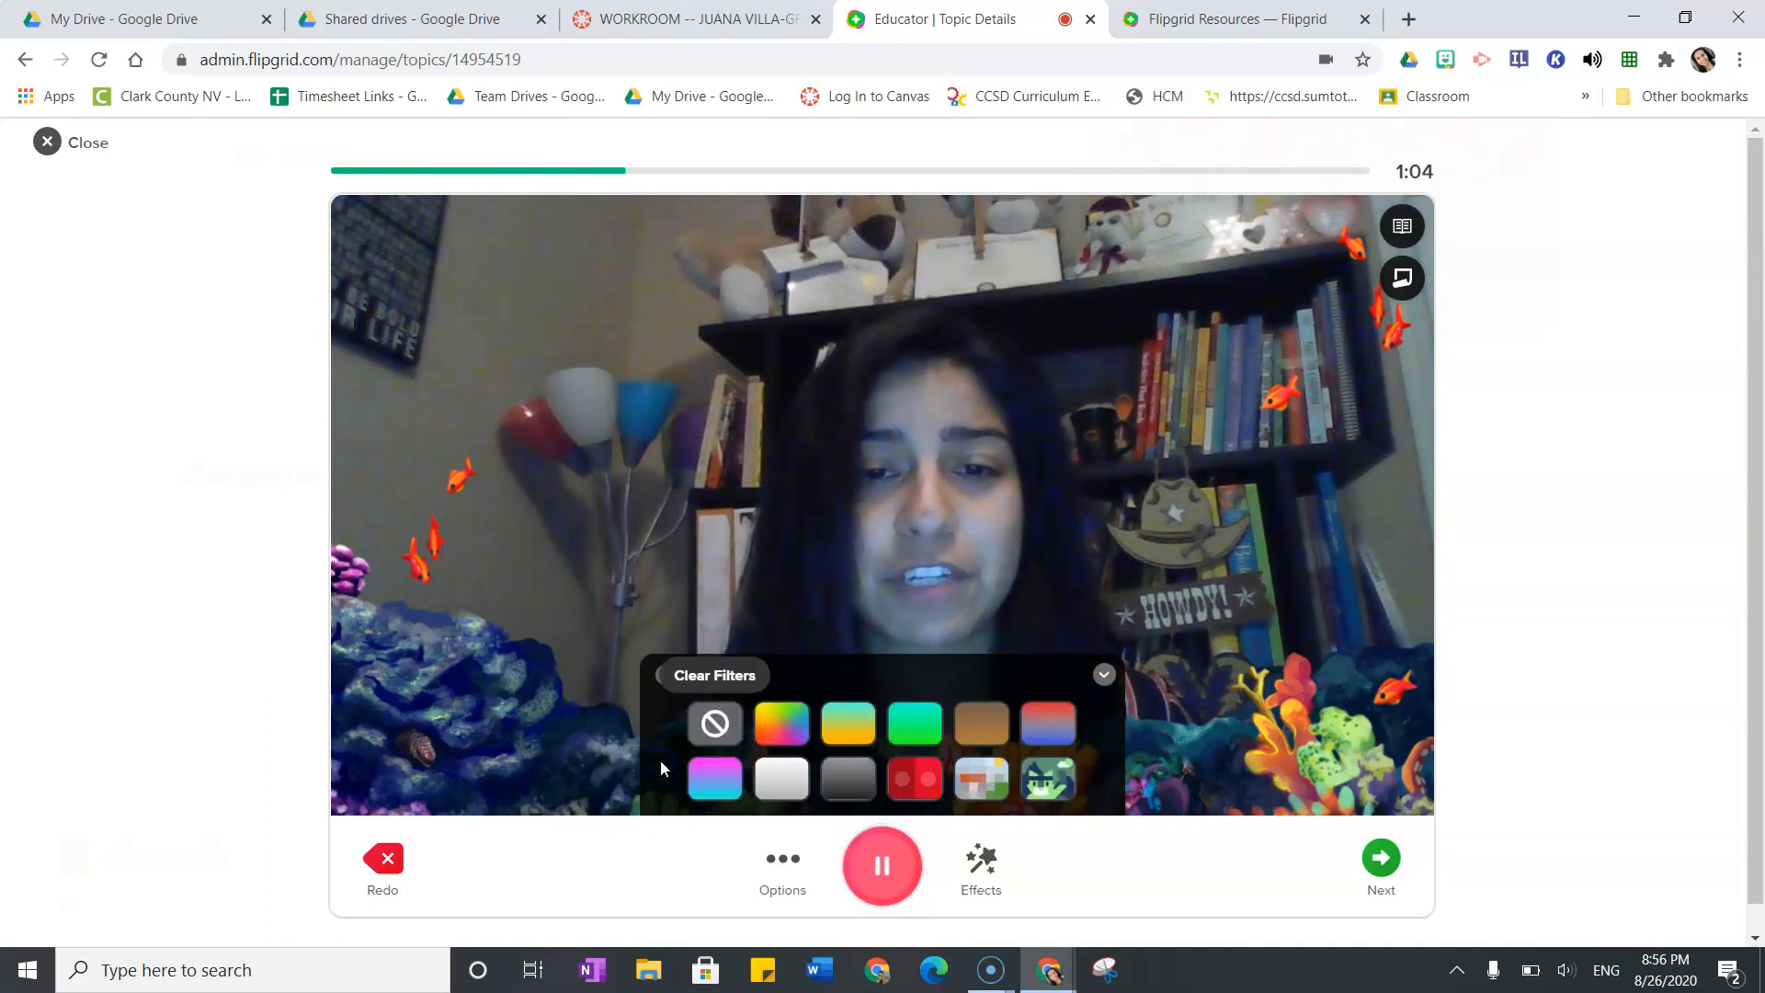
pyautogui.click(914, 724)
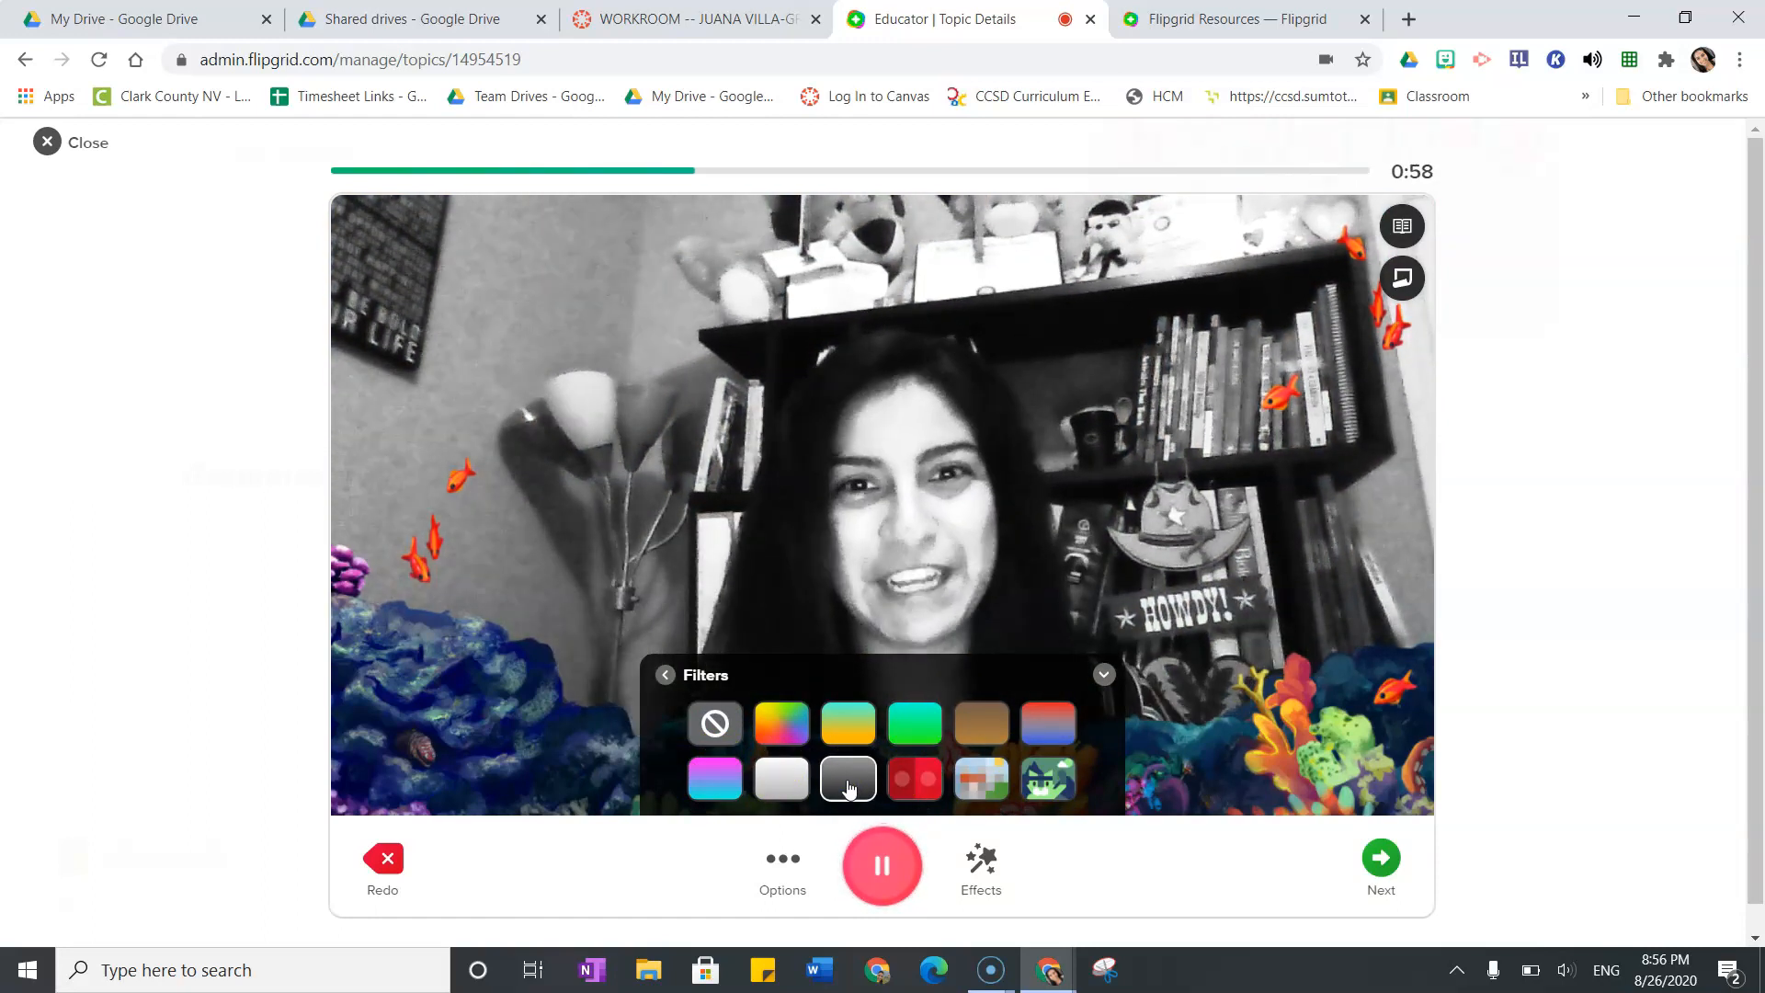
# Step: Pause the recording and look through the additional recording options, leaving them unused
pyautogui.click(781, 858)
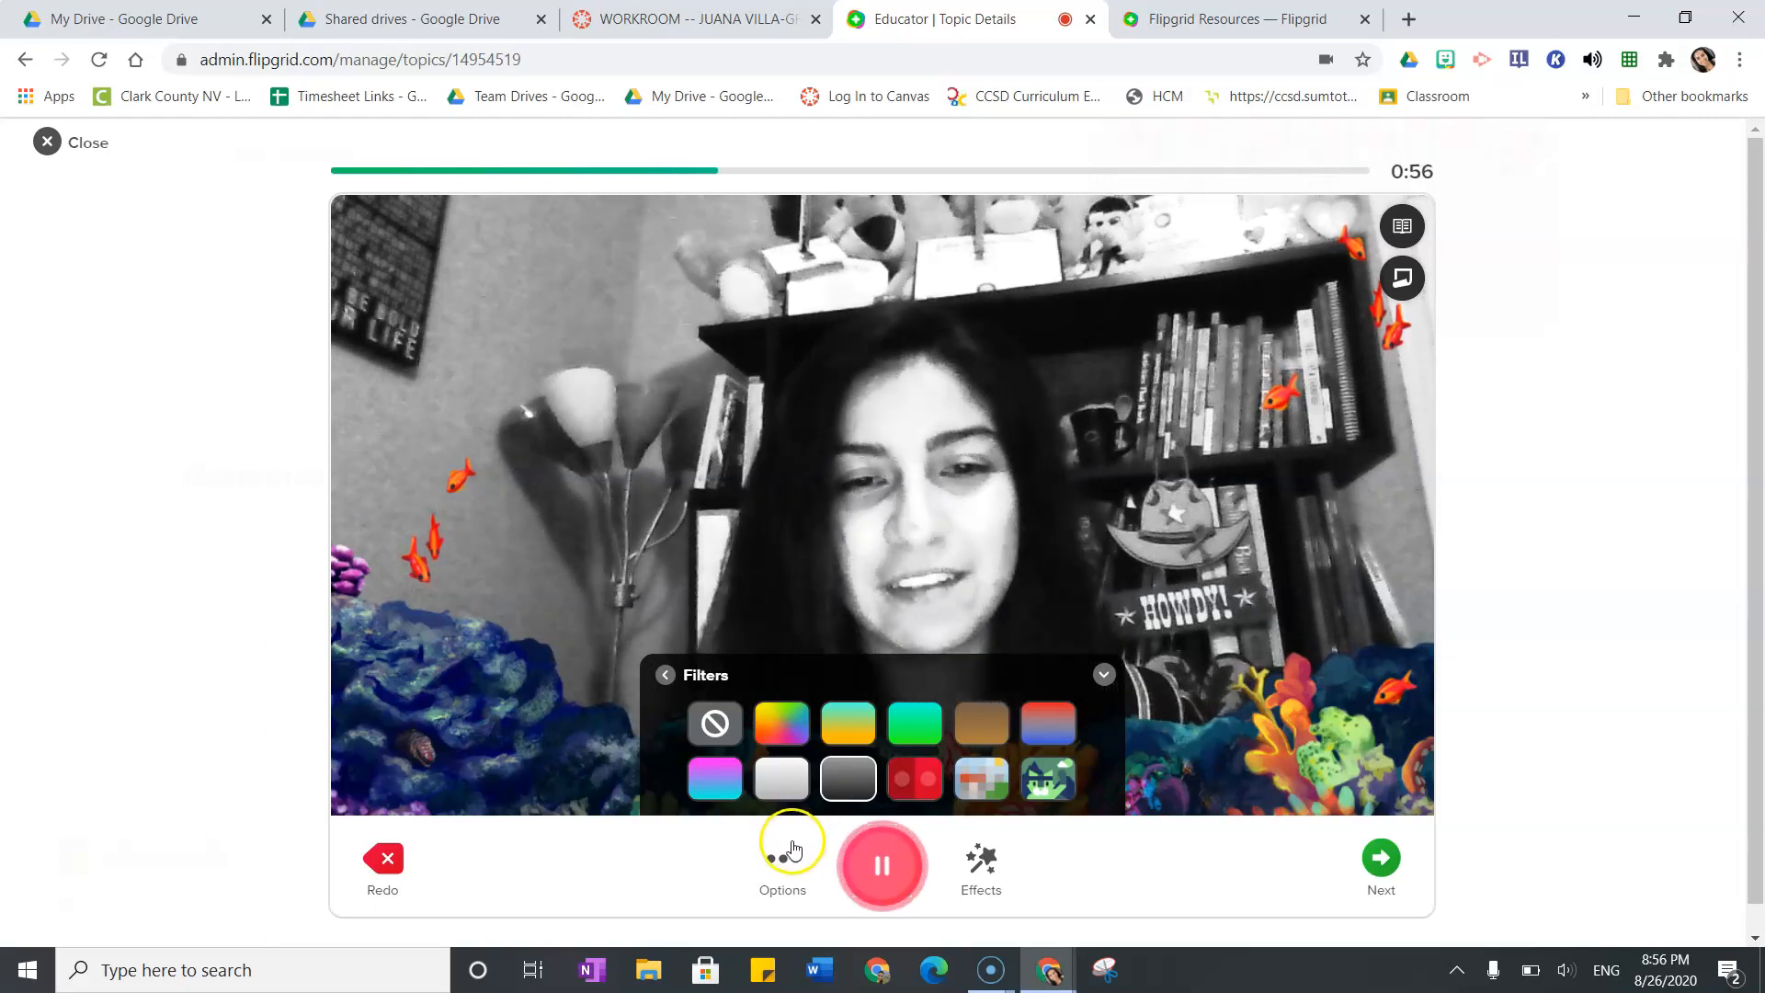
pyautogui.click(879, 866)
pyautogui.click(782, 862)
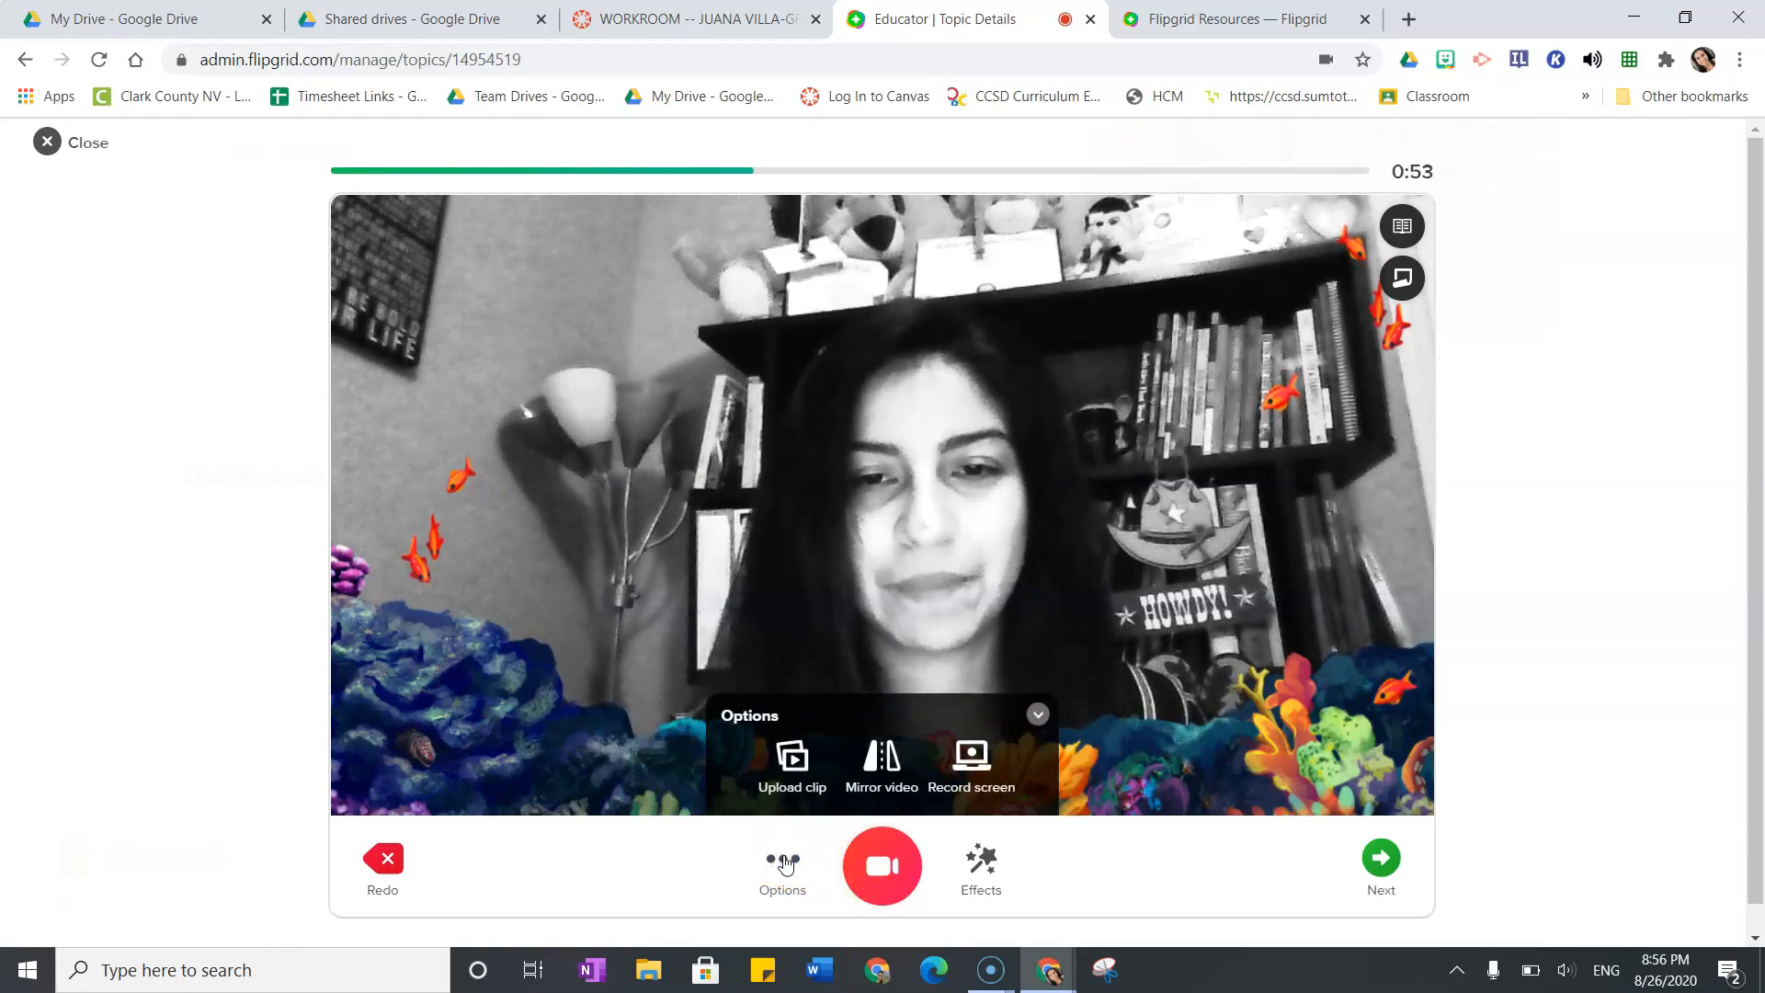
pyautogui.click(803, 772)
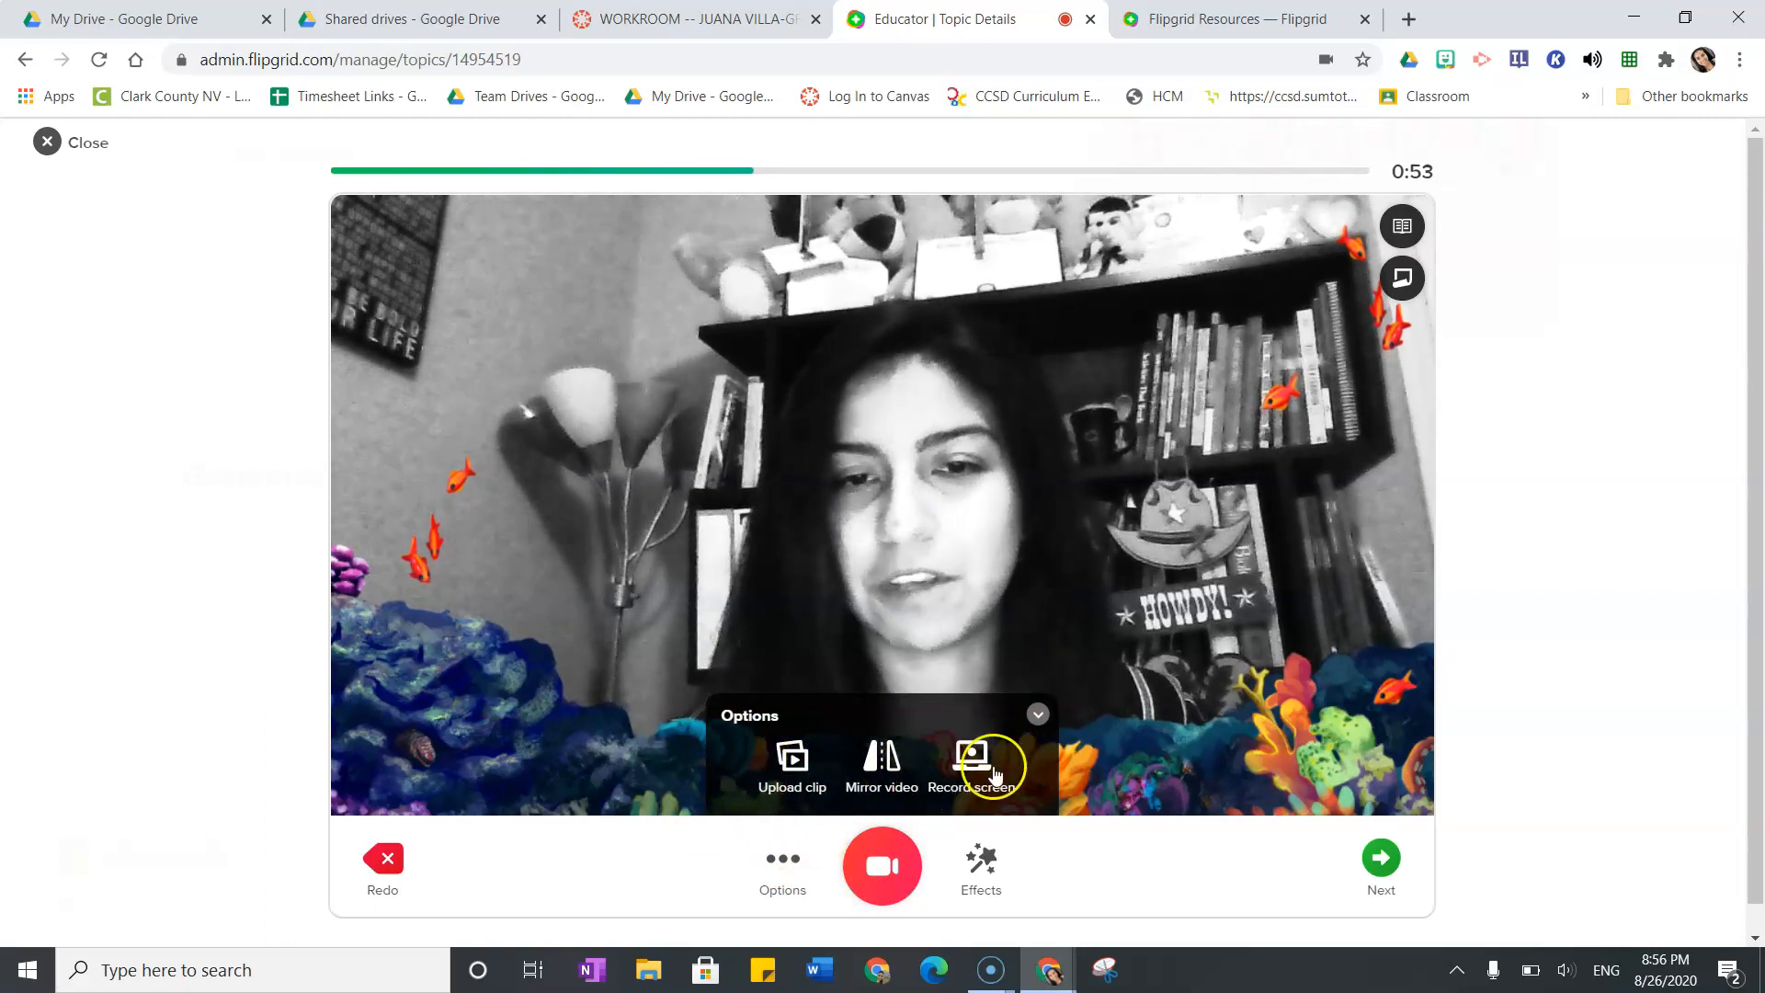
pyautogui.click(1039, 717)
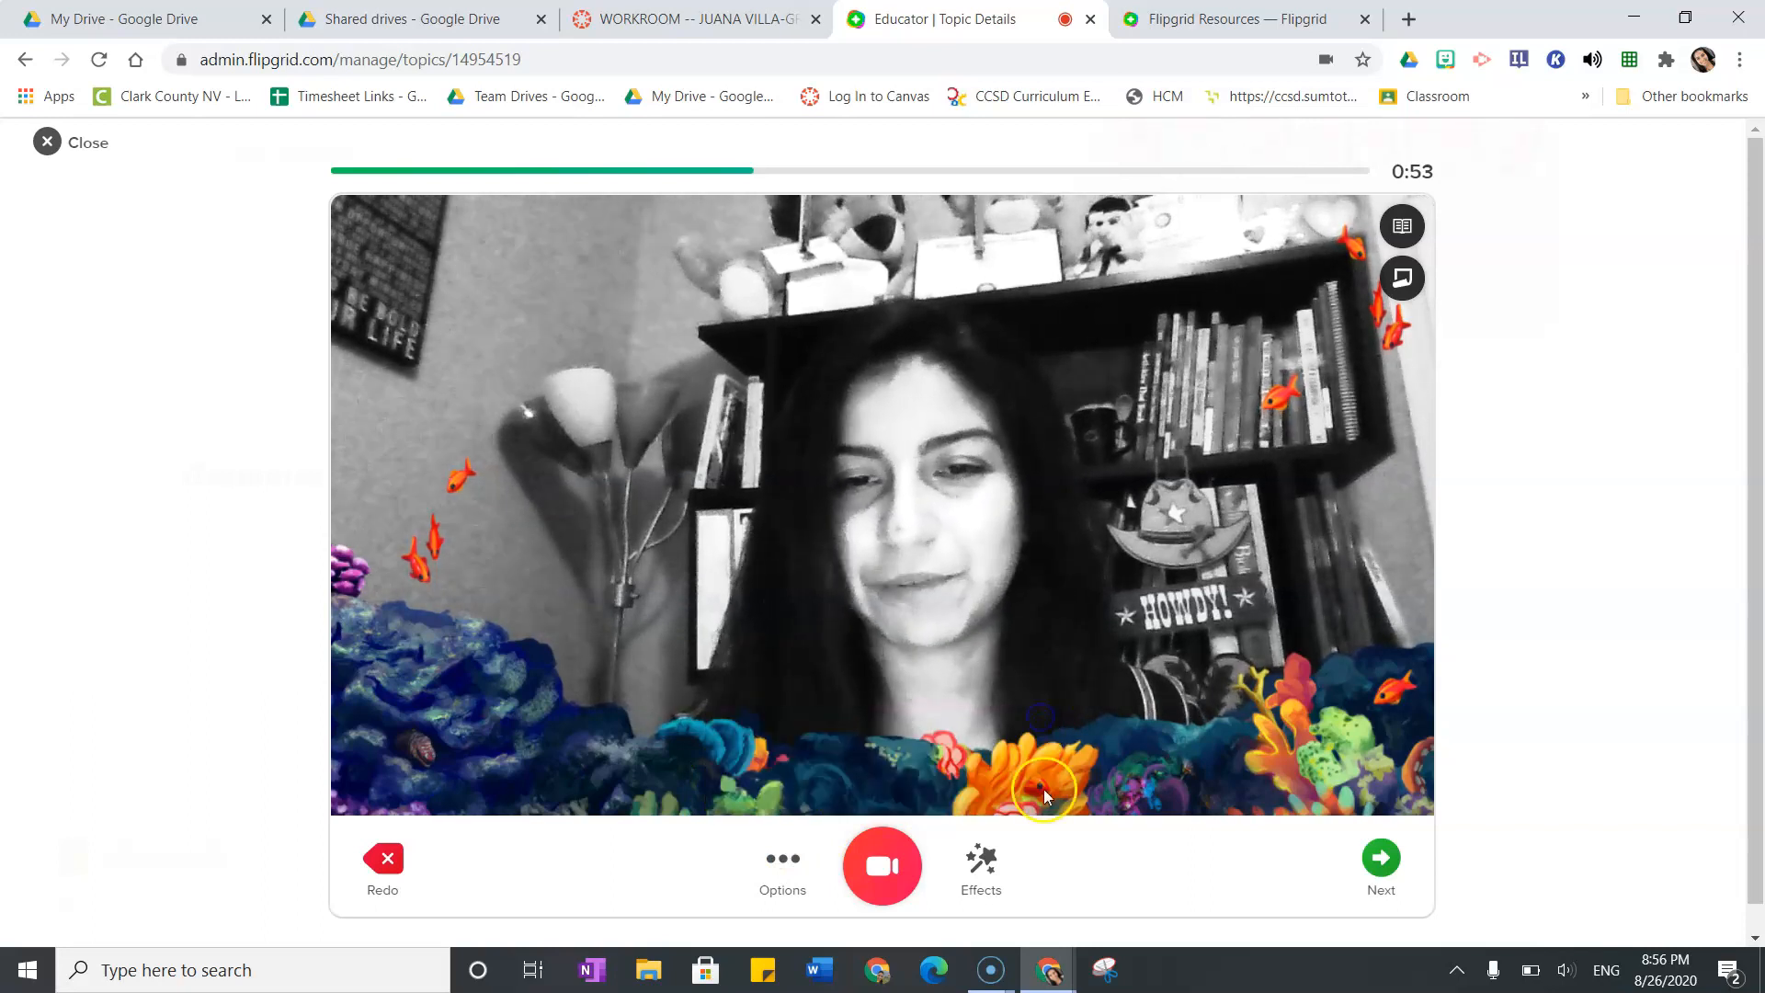
# Step: Accept the recorded clip with a selfie as its cover and submit the video response
pyautogui.click(1382, 860)
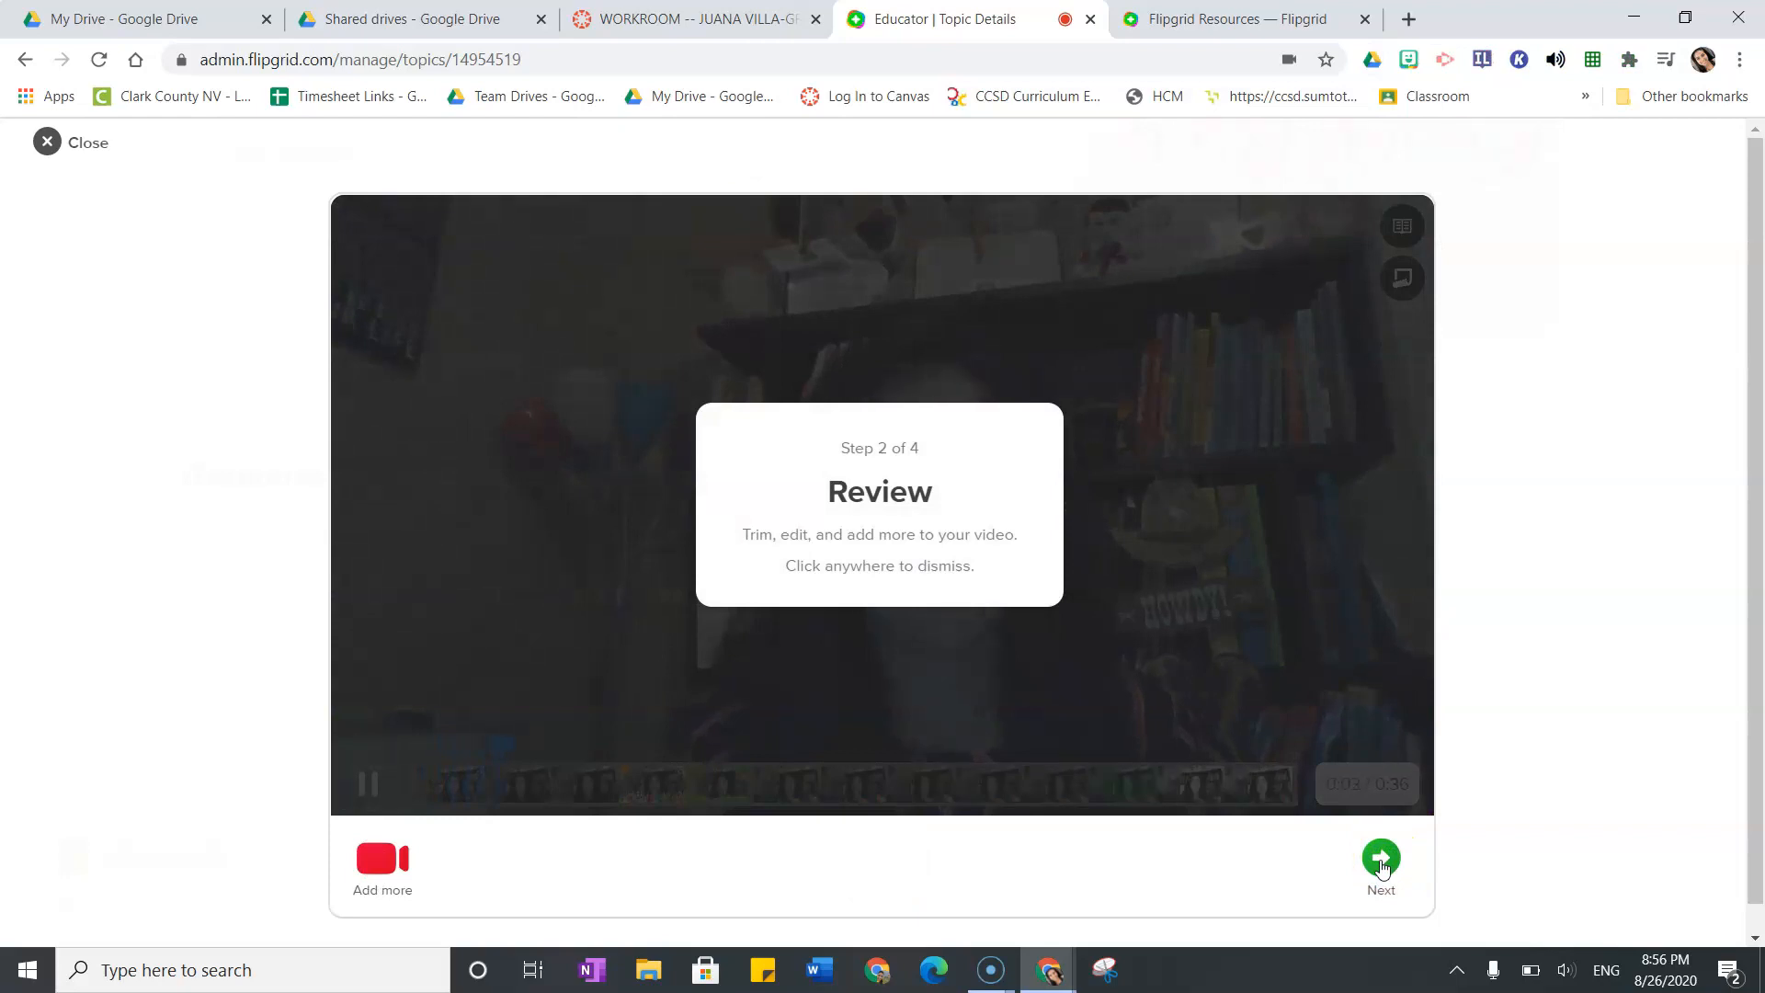
pyautogui.click(1381, 861)
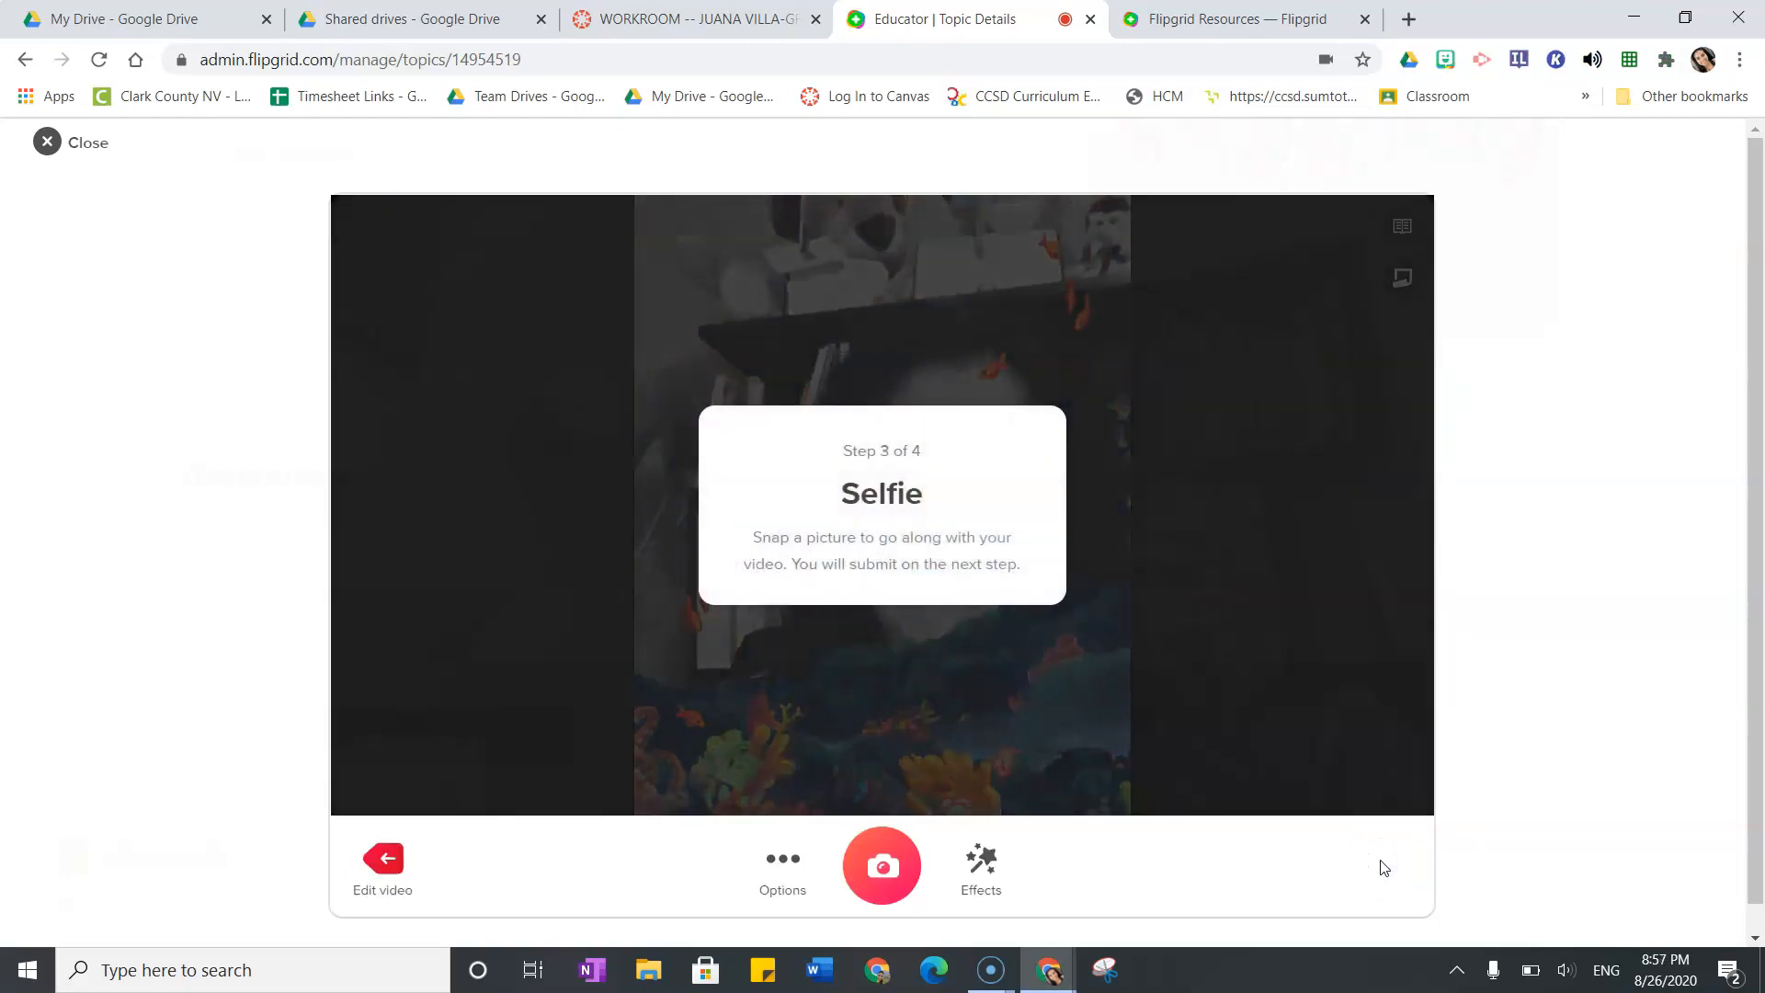
pyautogui.click(897, 842)
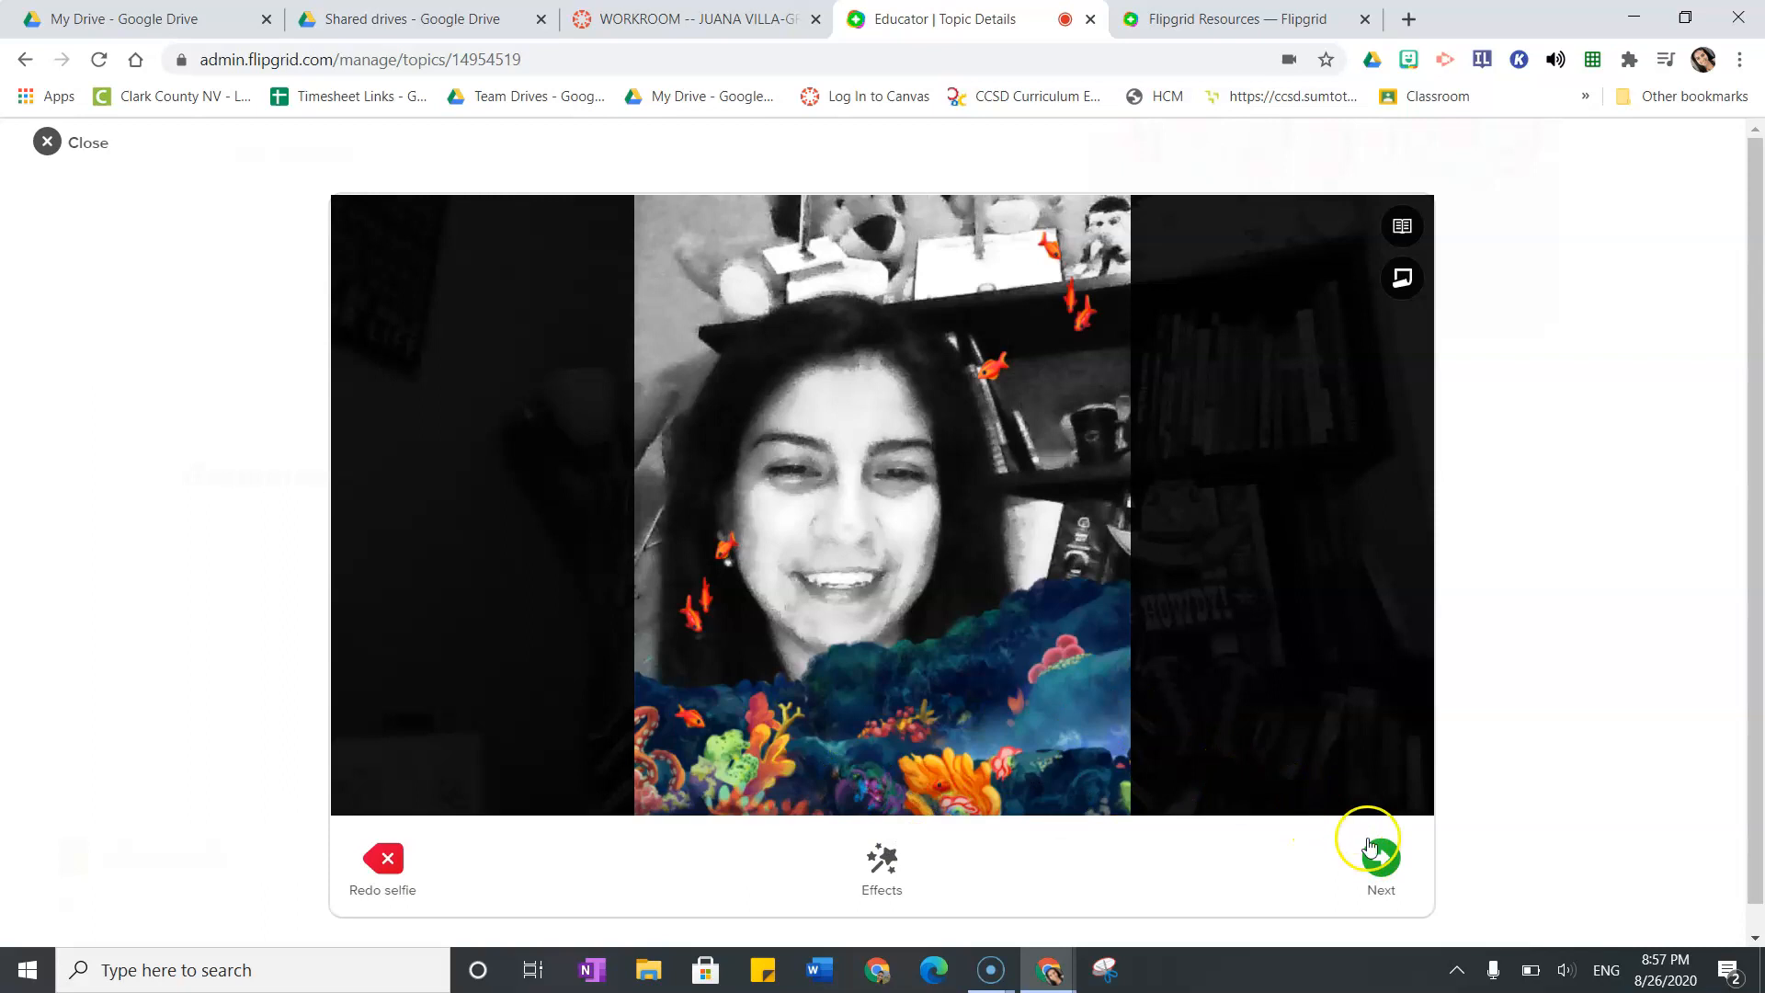
pyautogui.click(1381, 874)
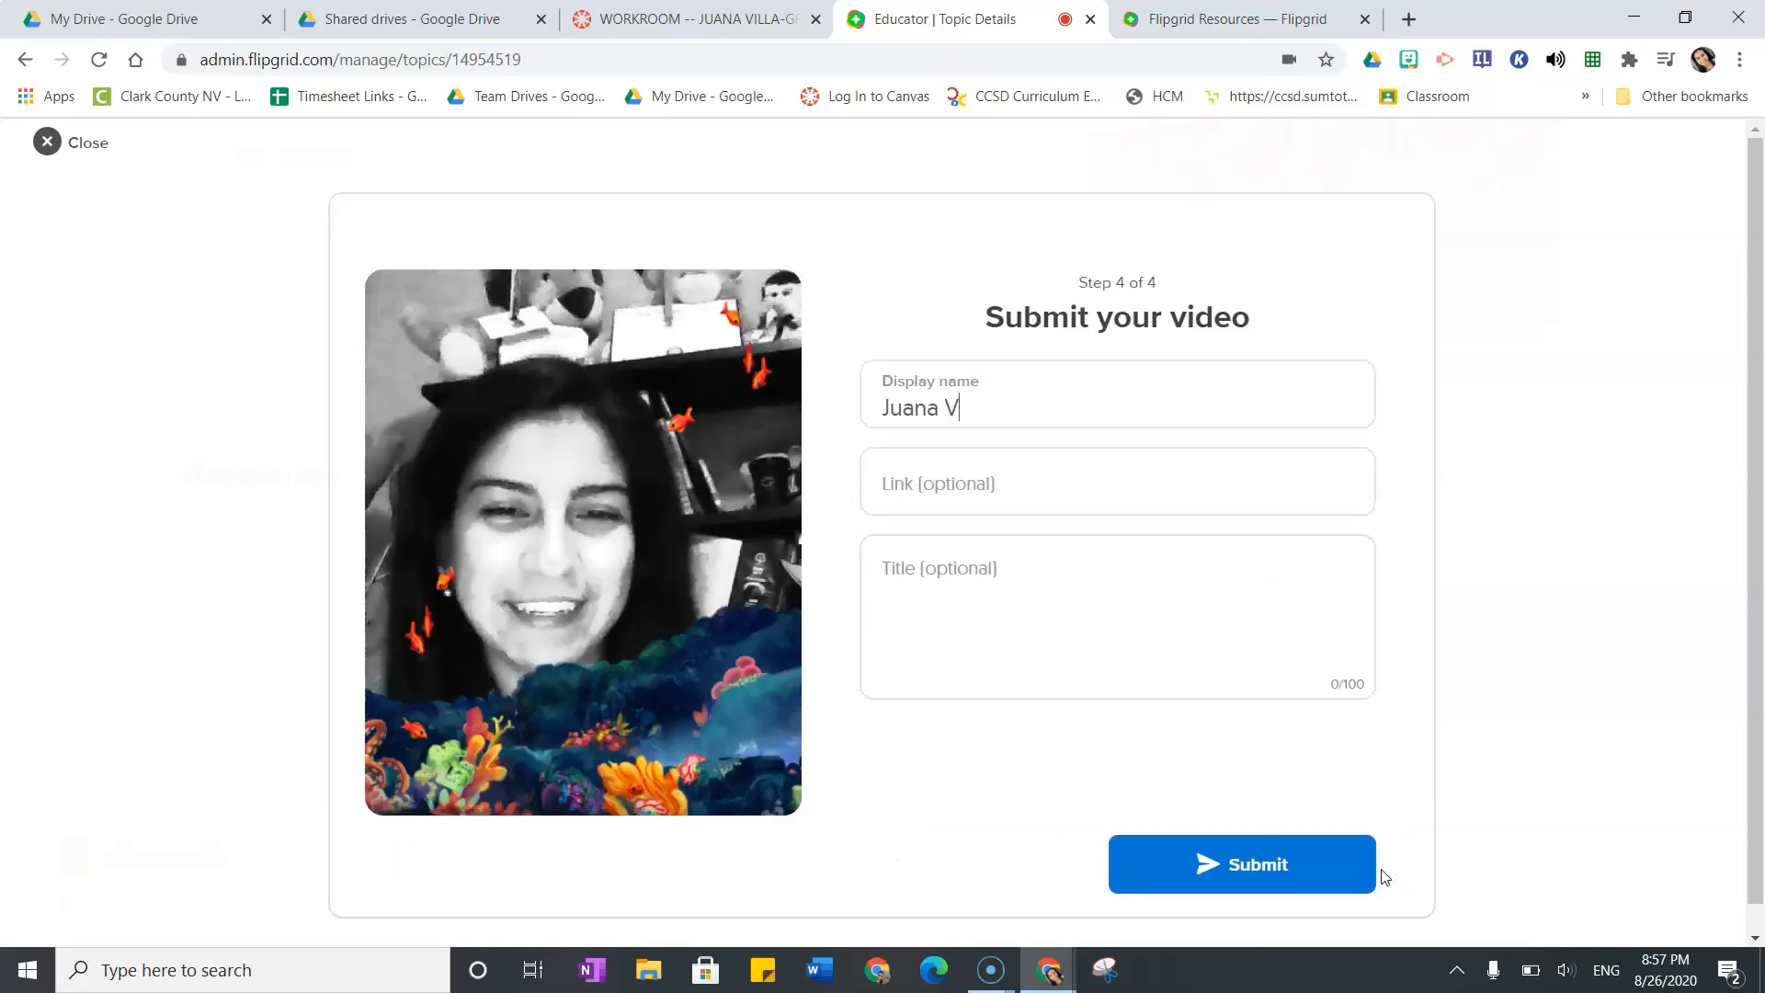
pyautogui.click(1198, 871)
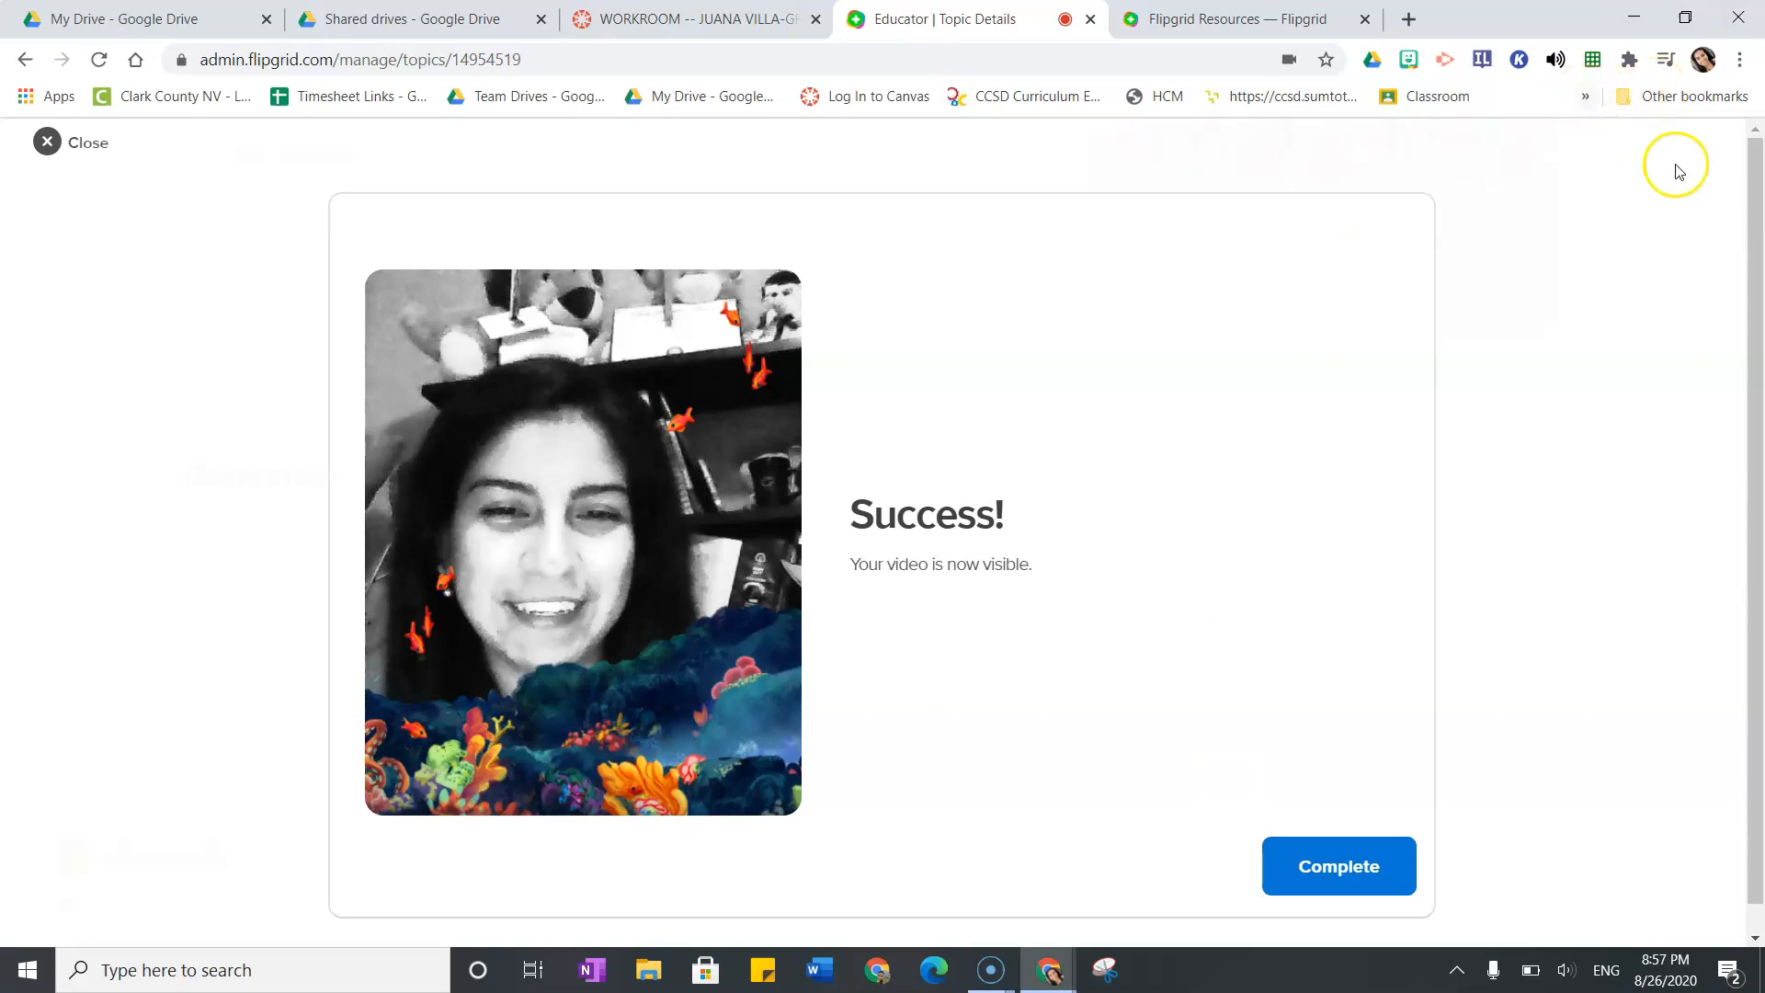
# Step: Set the browser page zoom to 80%
pyautogui.click(1739, 61)
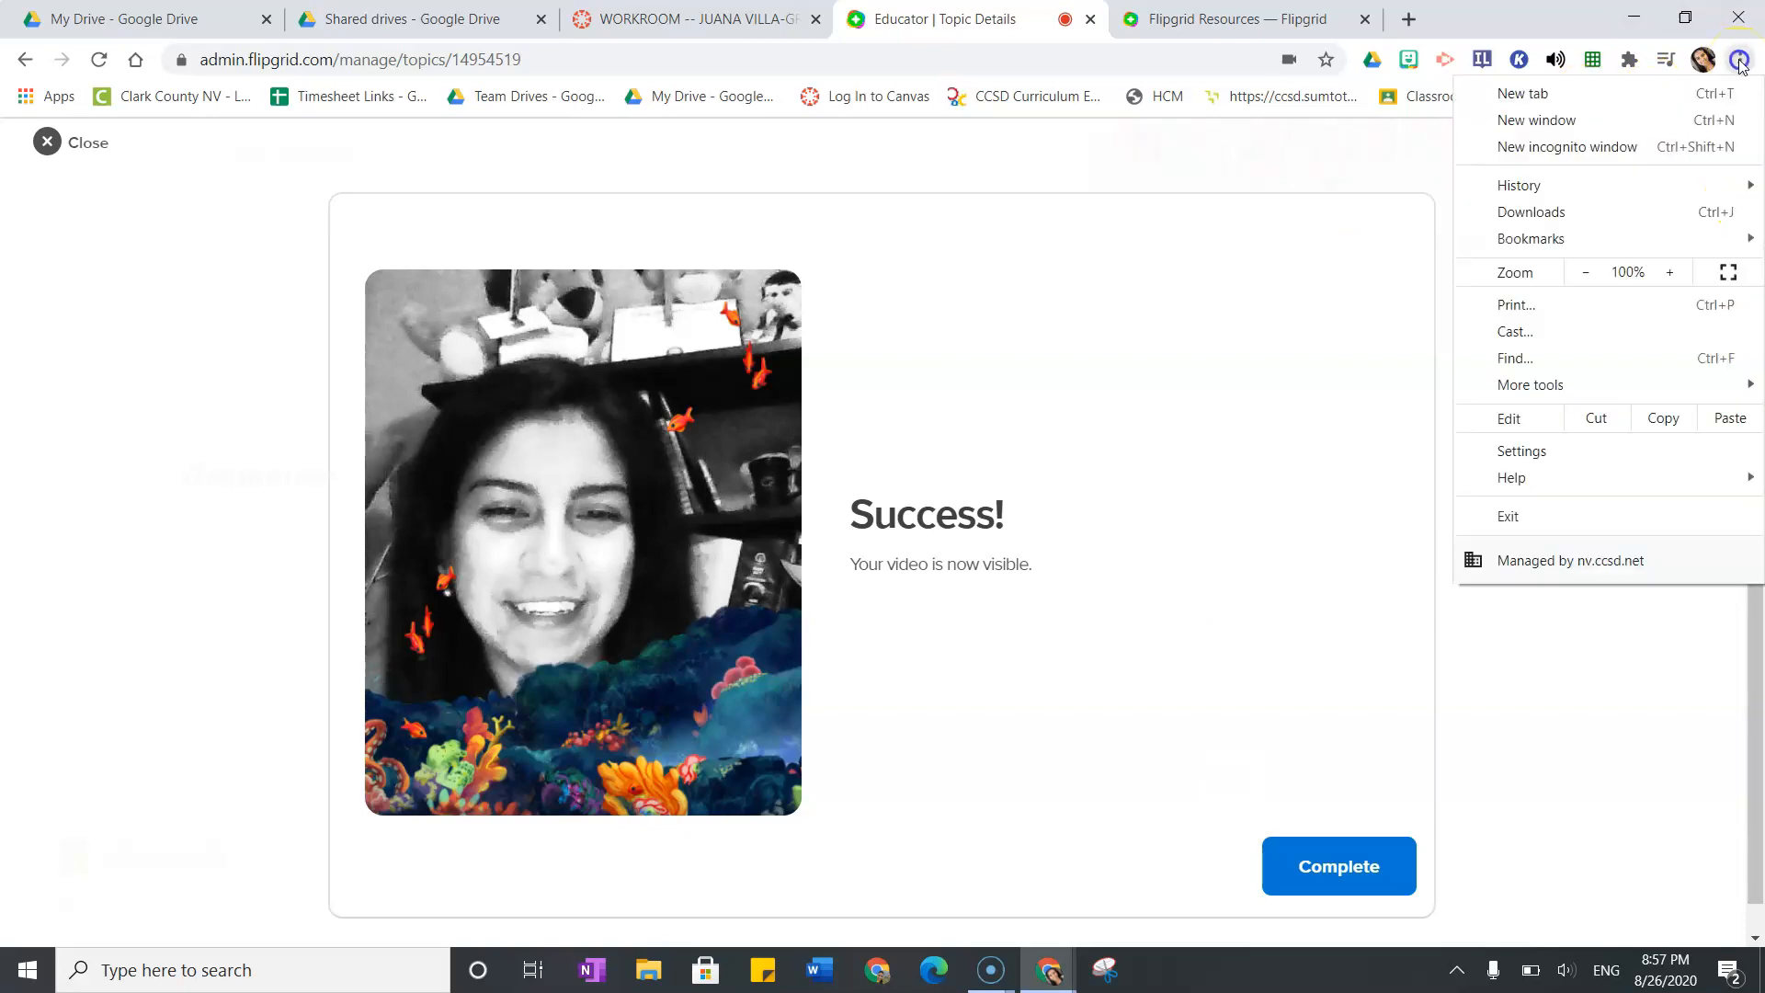
pyautogui.click(1586, 272)
pyautogui.click(1587, 272)
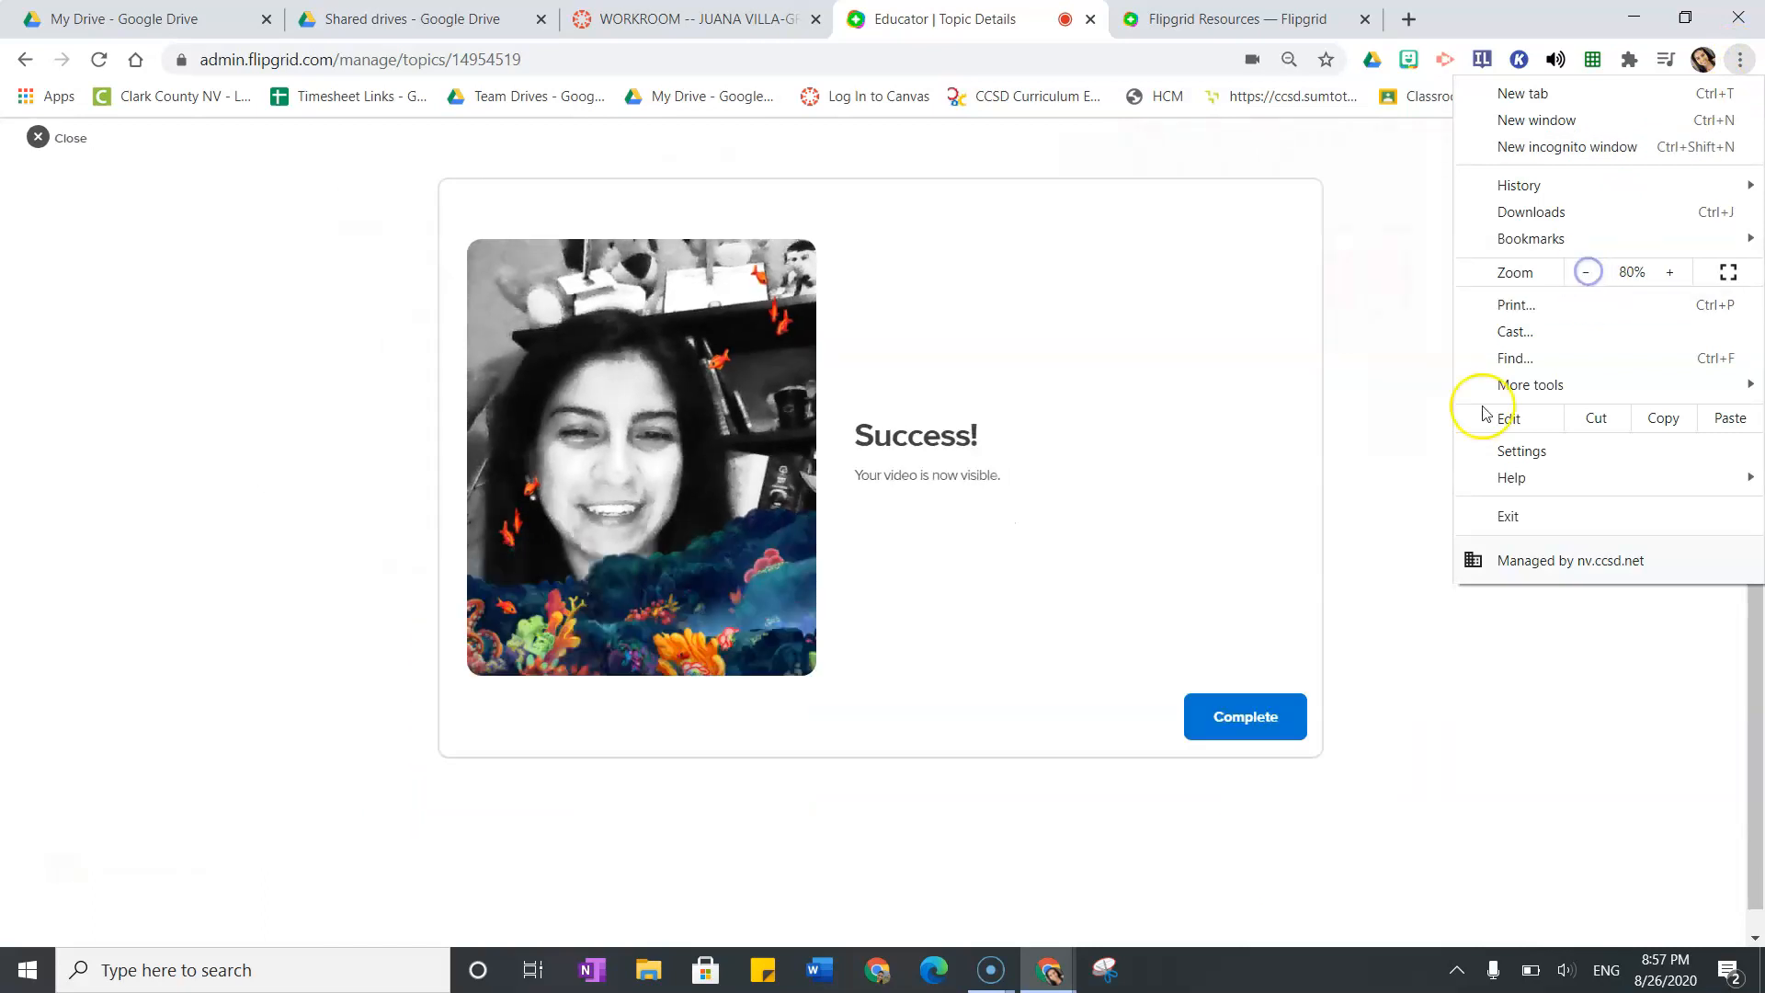
pyautogui.click(1401, 542)
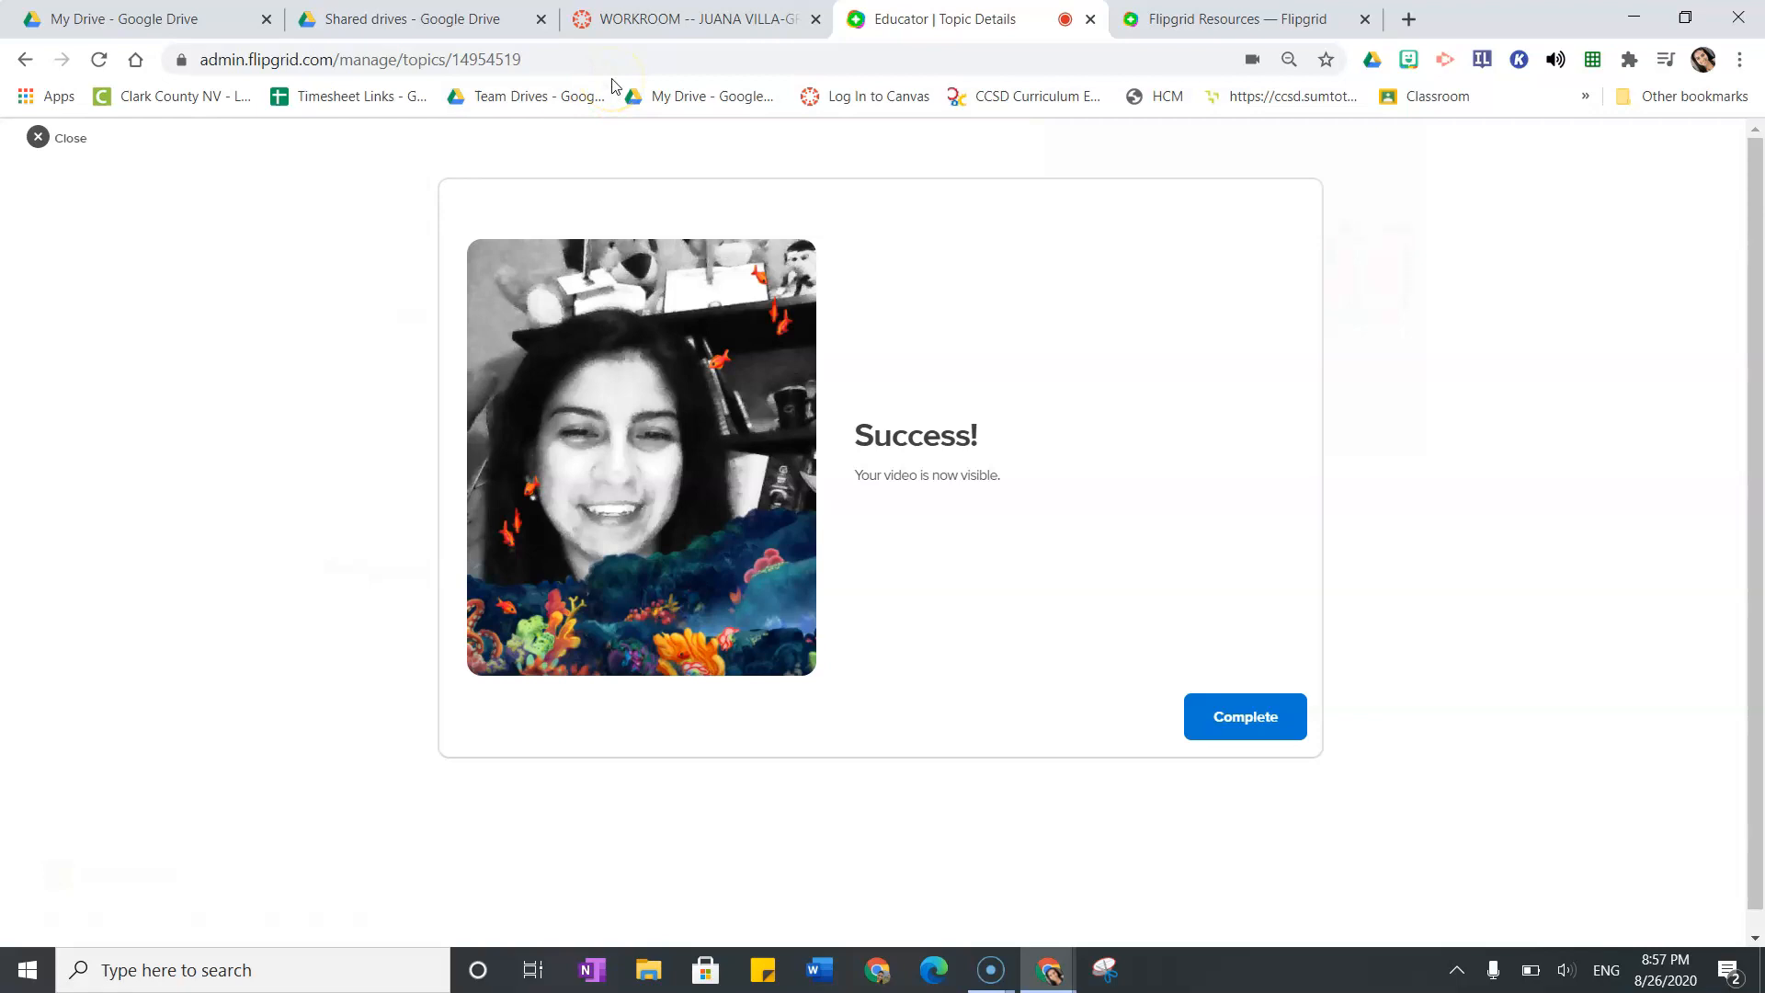
# Step: Leave the video recorder and open the account's Integrations page showing the Canvas keys
pyautogui.click(40, 138)
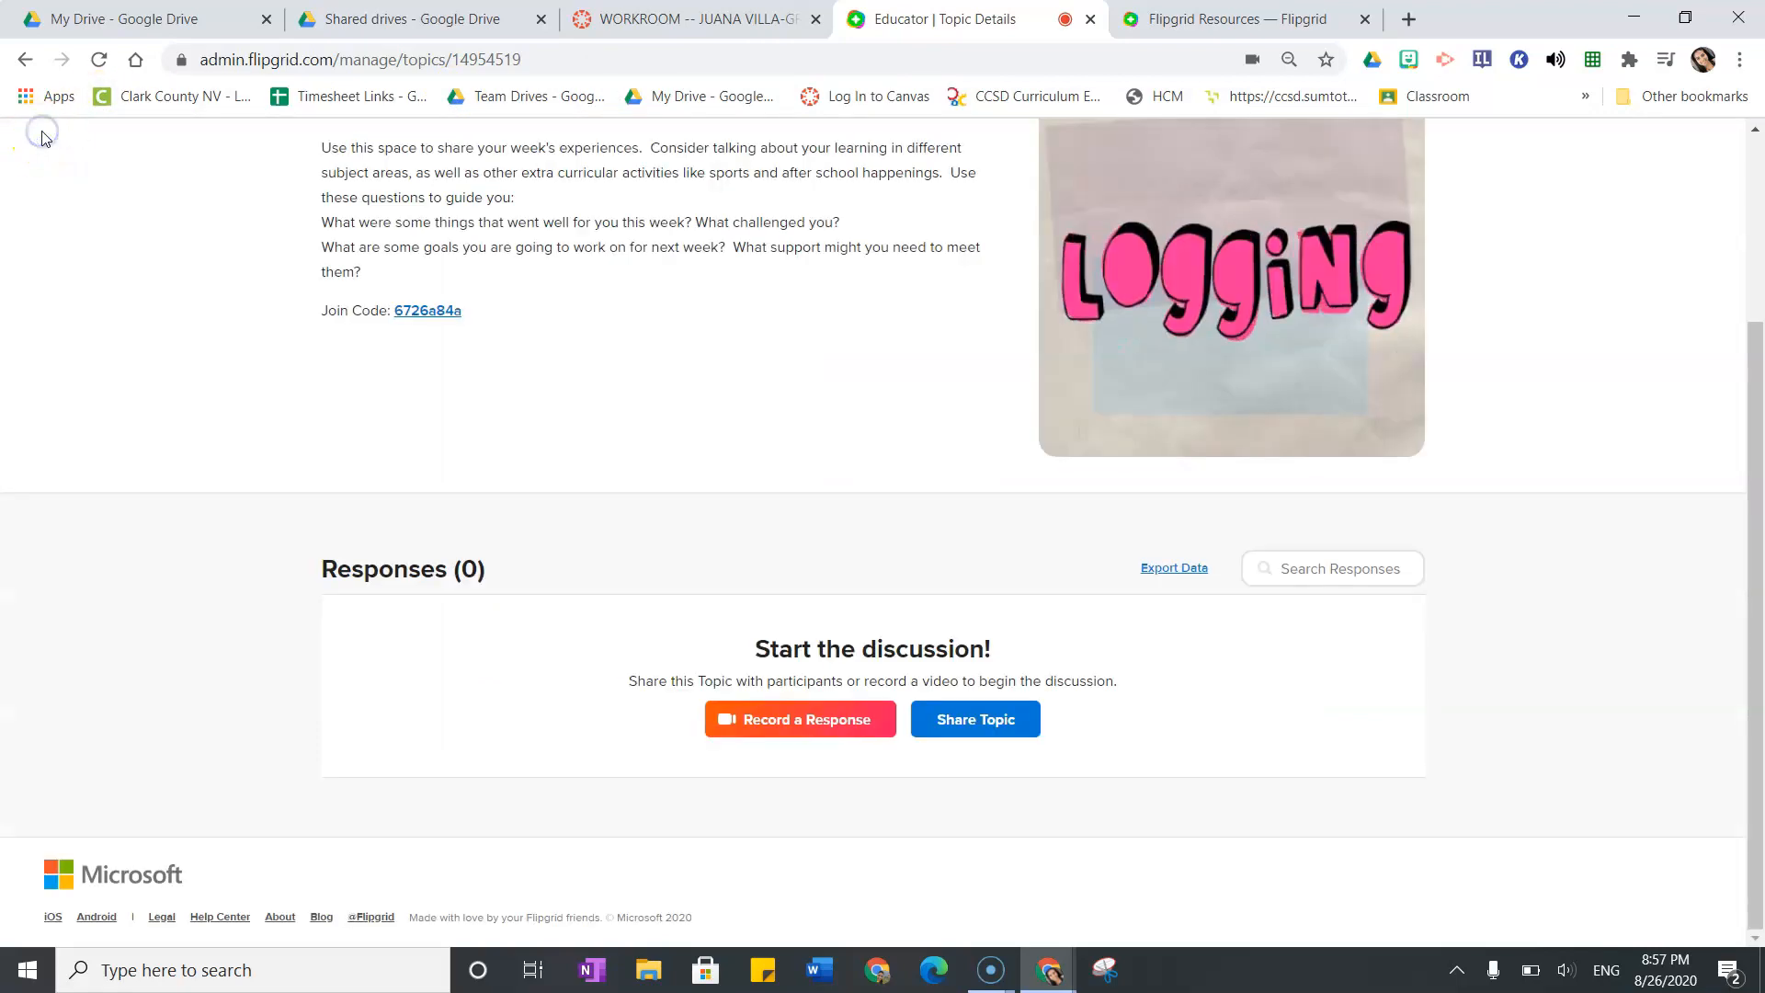
pyautogui.moveTo(1756, 436); pyautogui.dragTo(1749, 203)
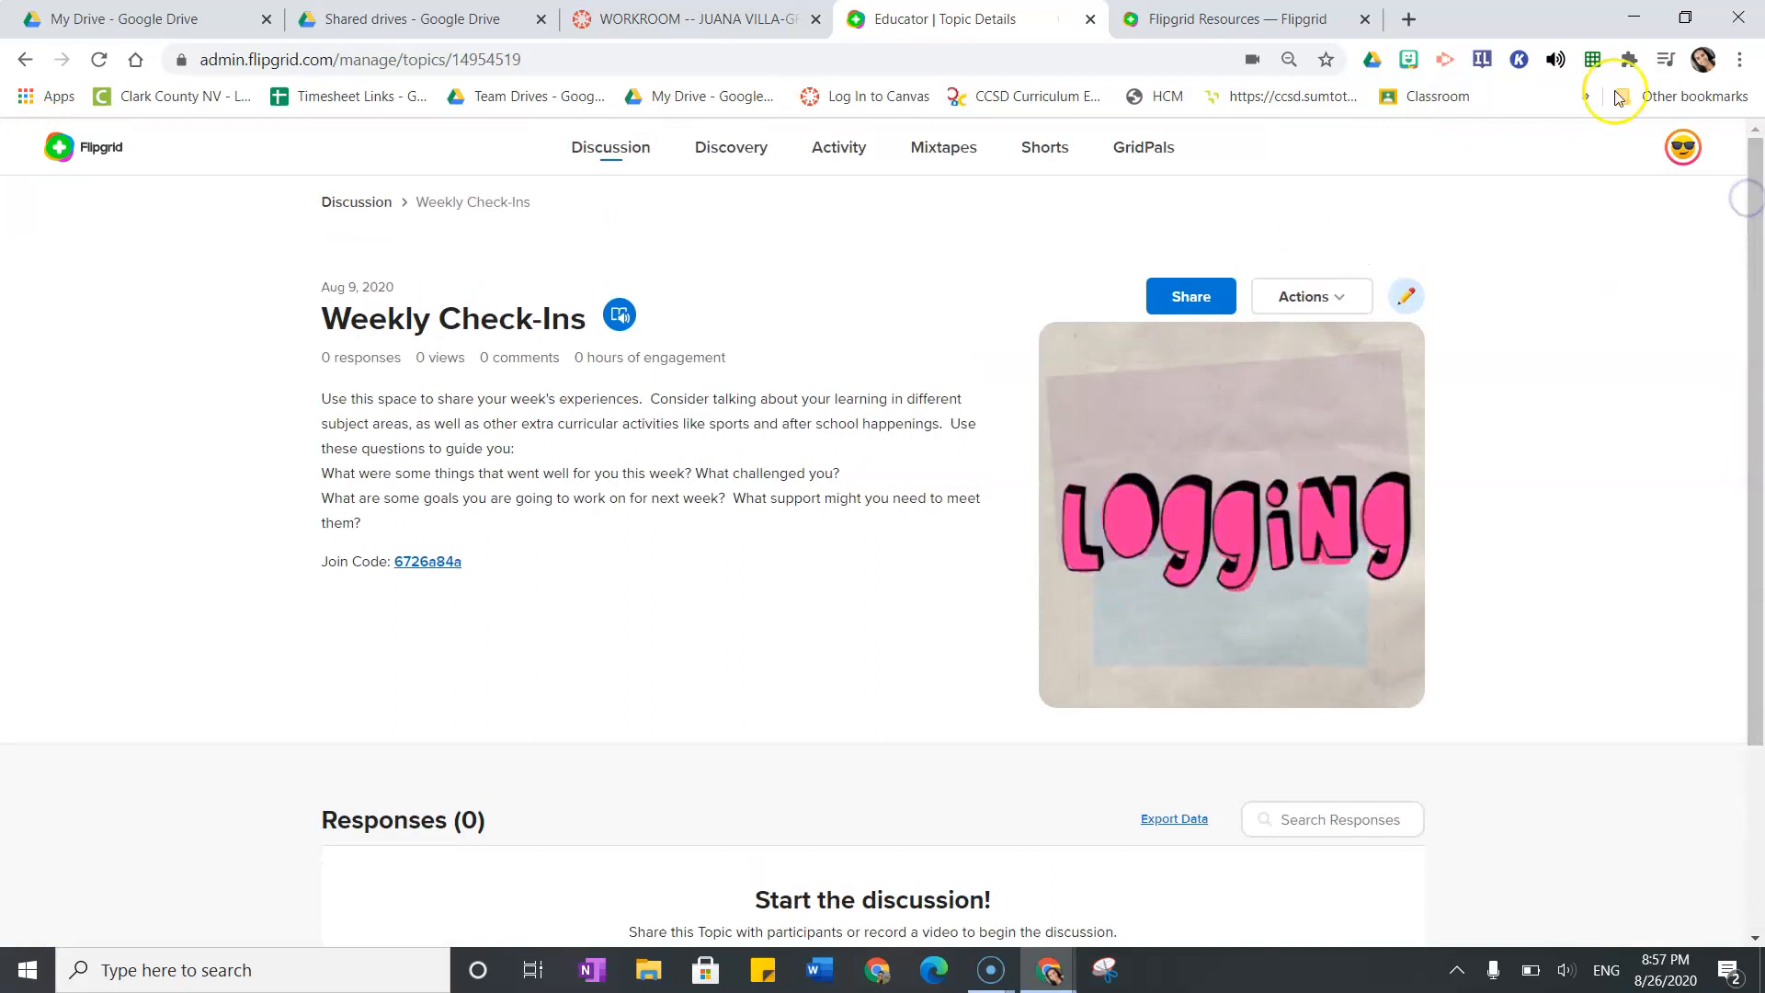
pyautogui.click(1678, 152)
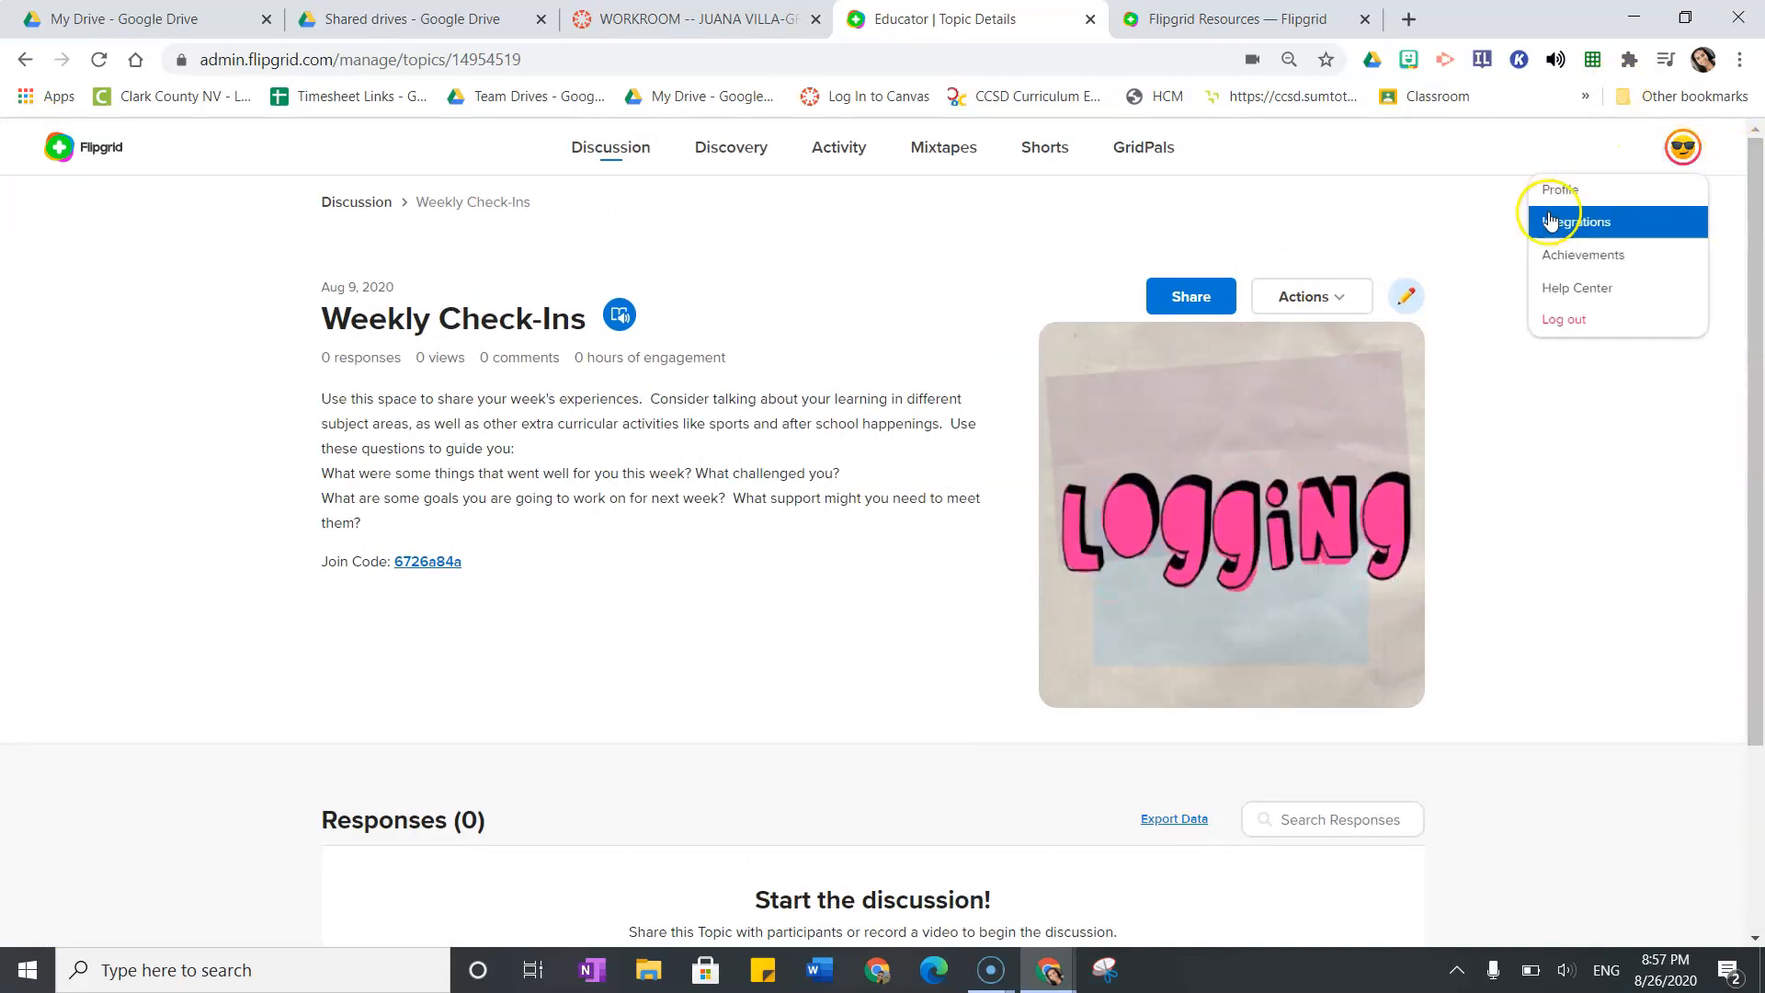
pyautogui.click(1600, 228)
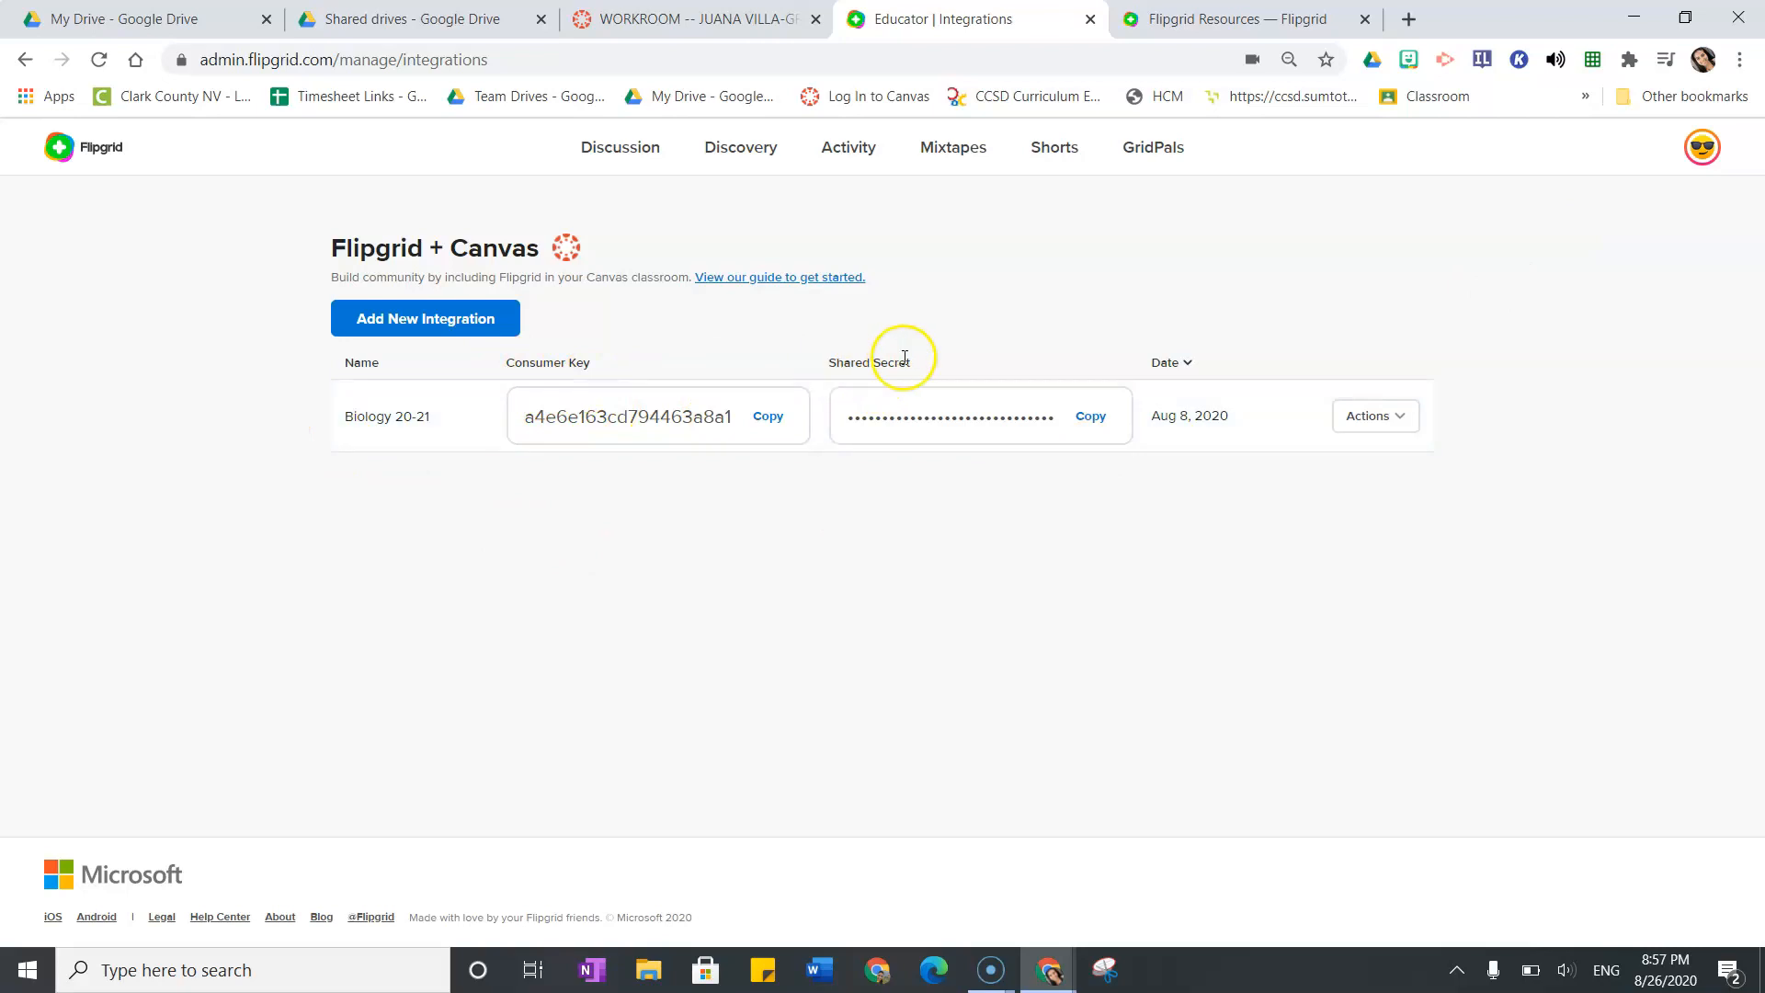
# Step: Switch to the WKRM-Biology 101 course in Canvas, find Flipgrid among its external apps and open the form for adding it
pyautogui.click(672, 27)
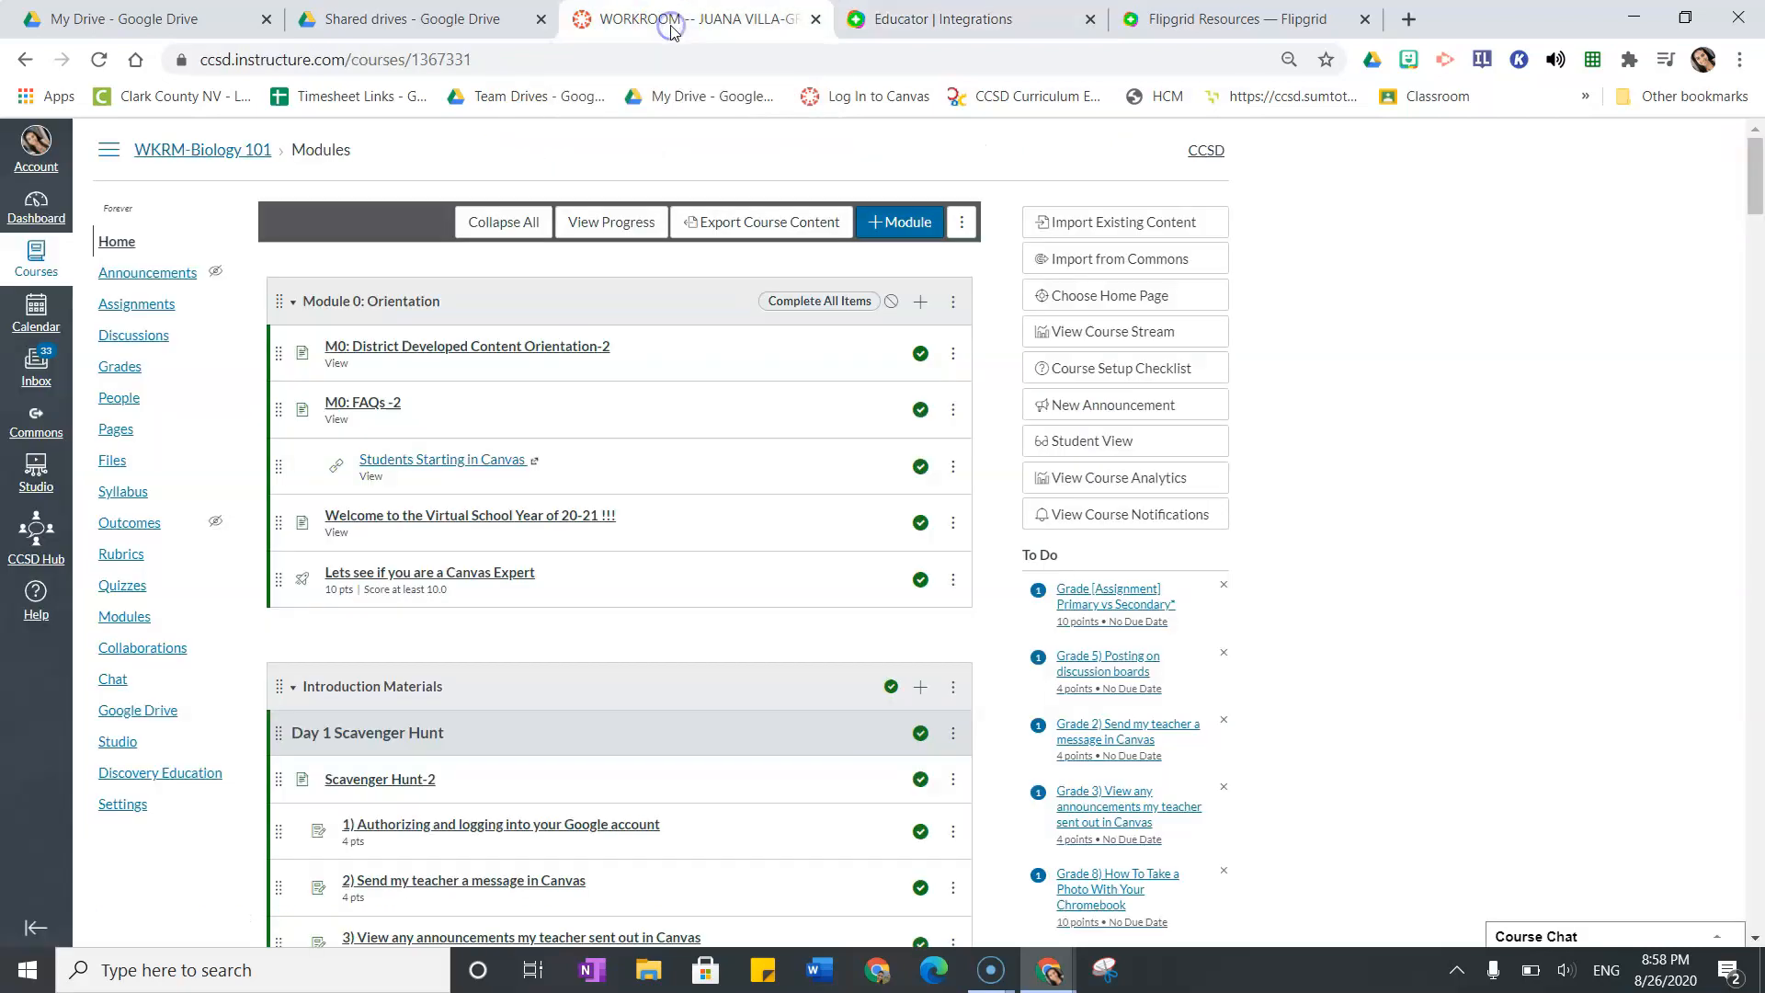
pyautogui.click(123, 805)
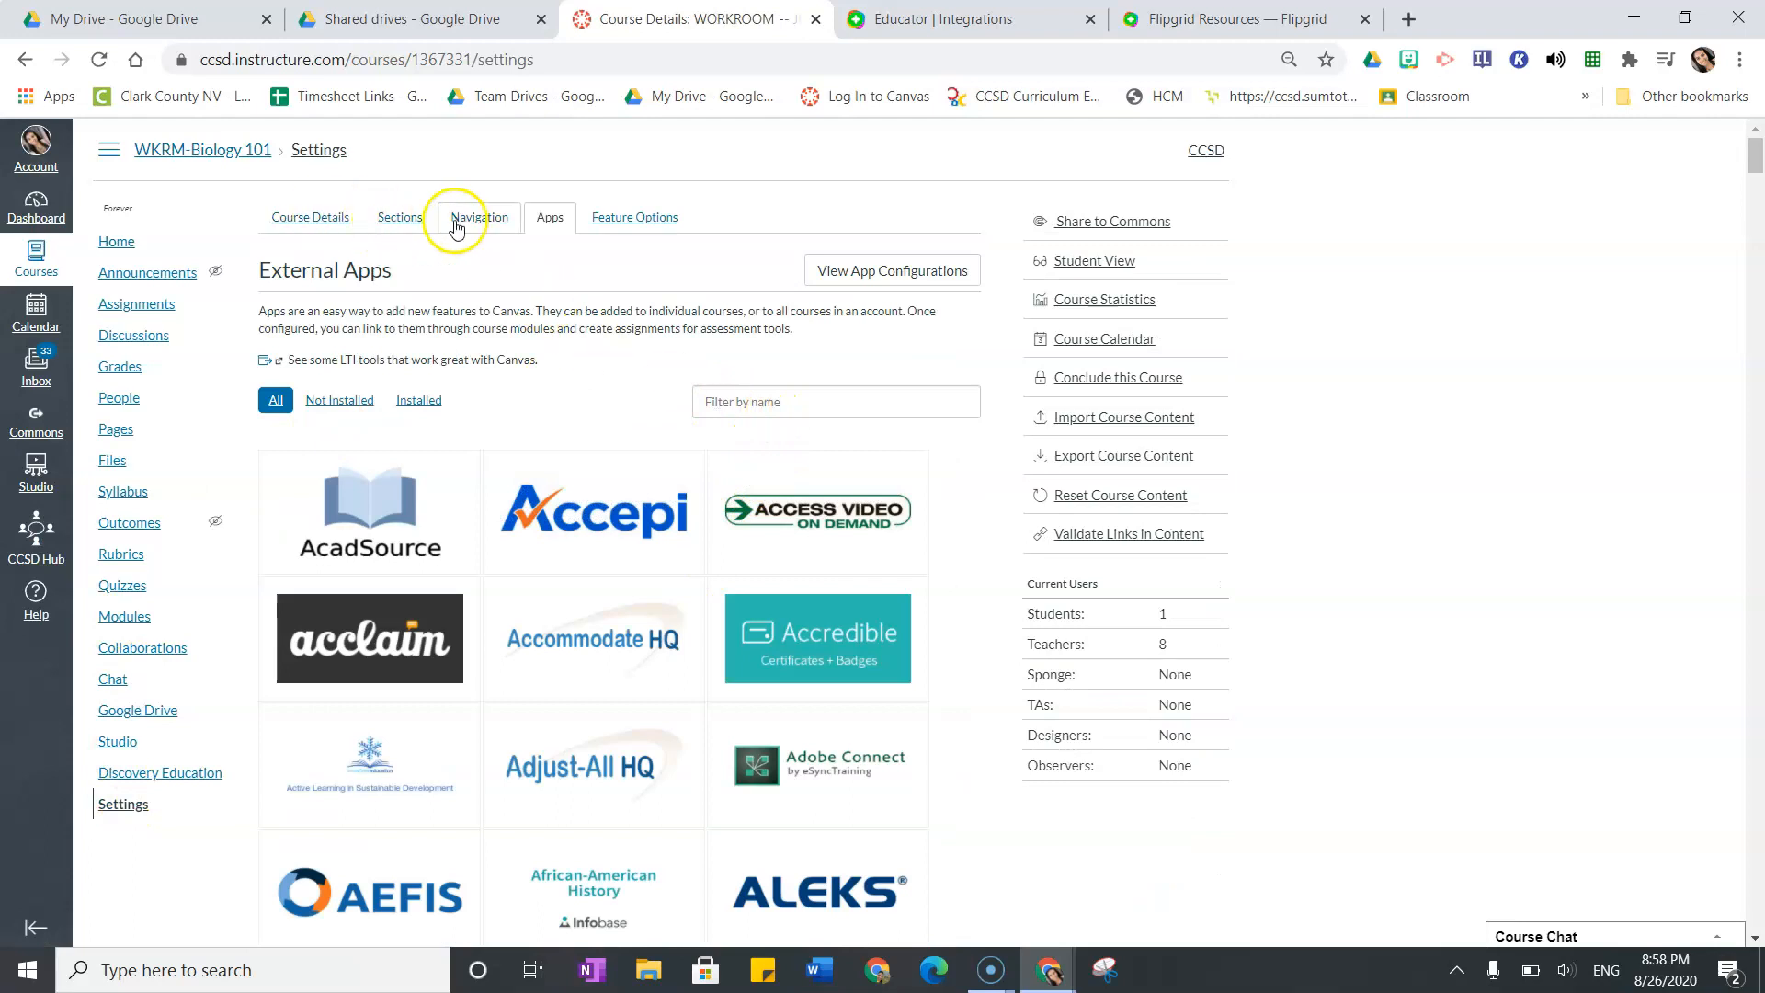
pyautogui.click(733, 401)
pyautogui.write('flip')
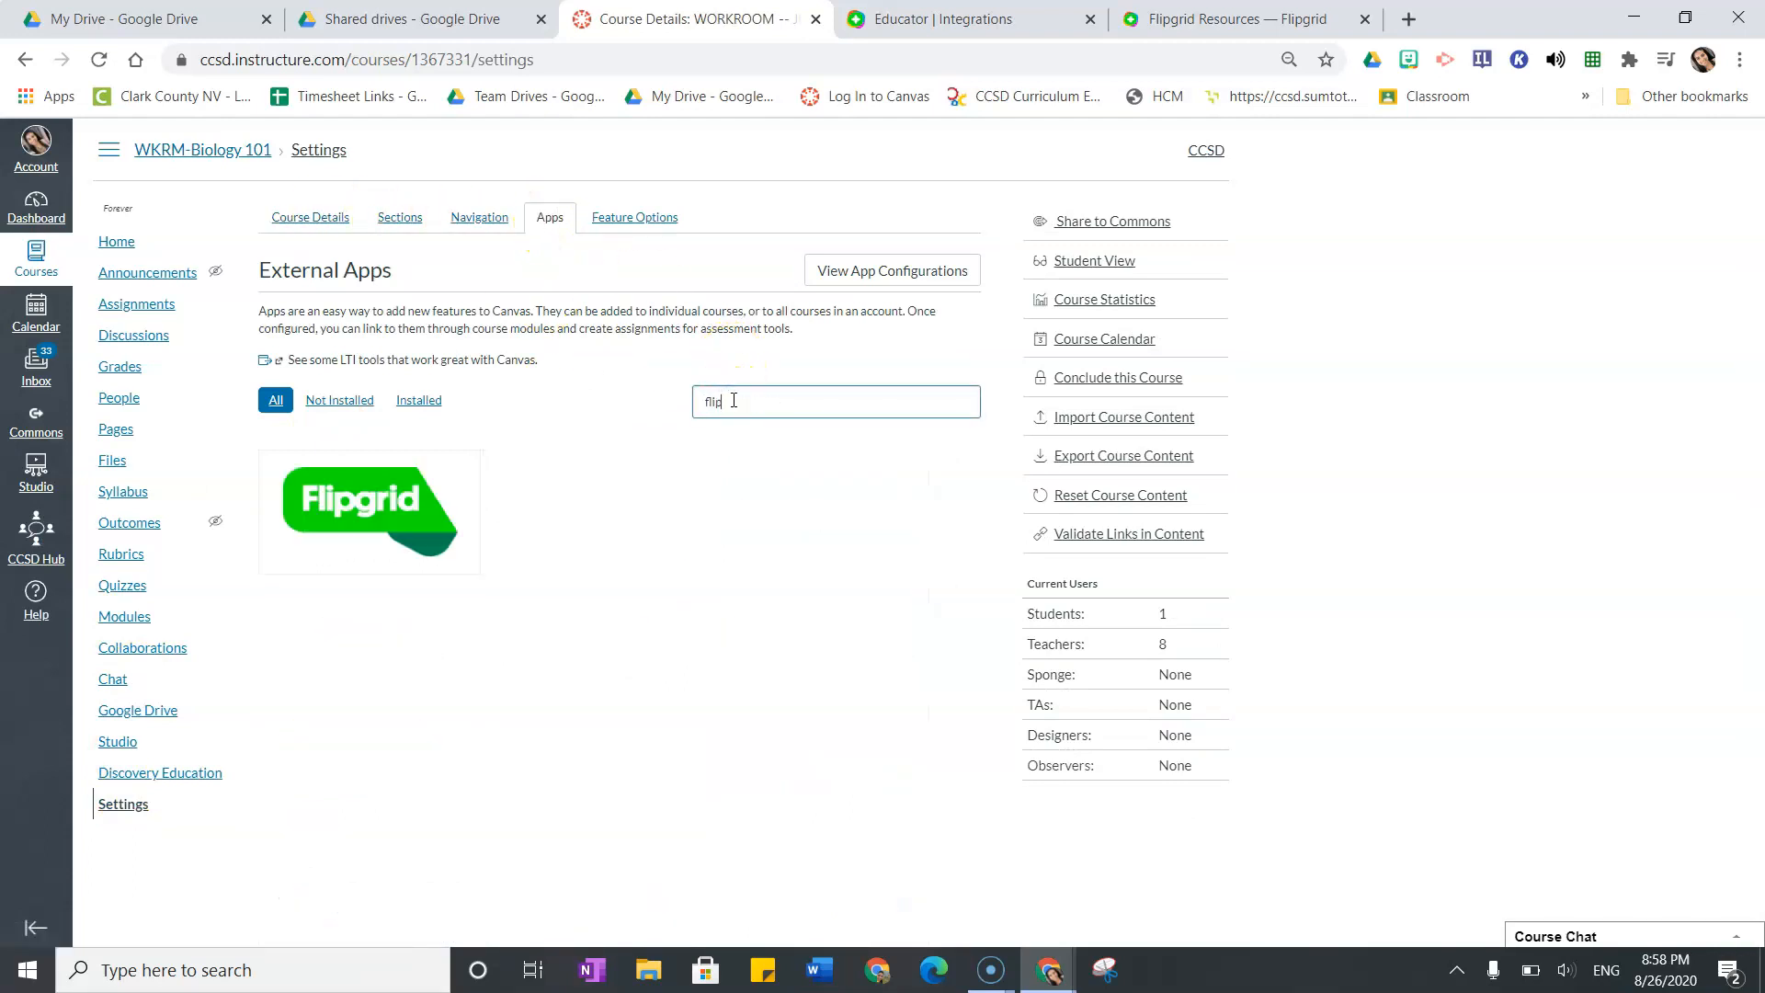
pyautogui.click(358, 511)
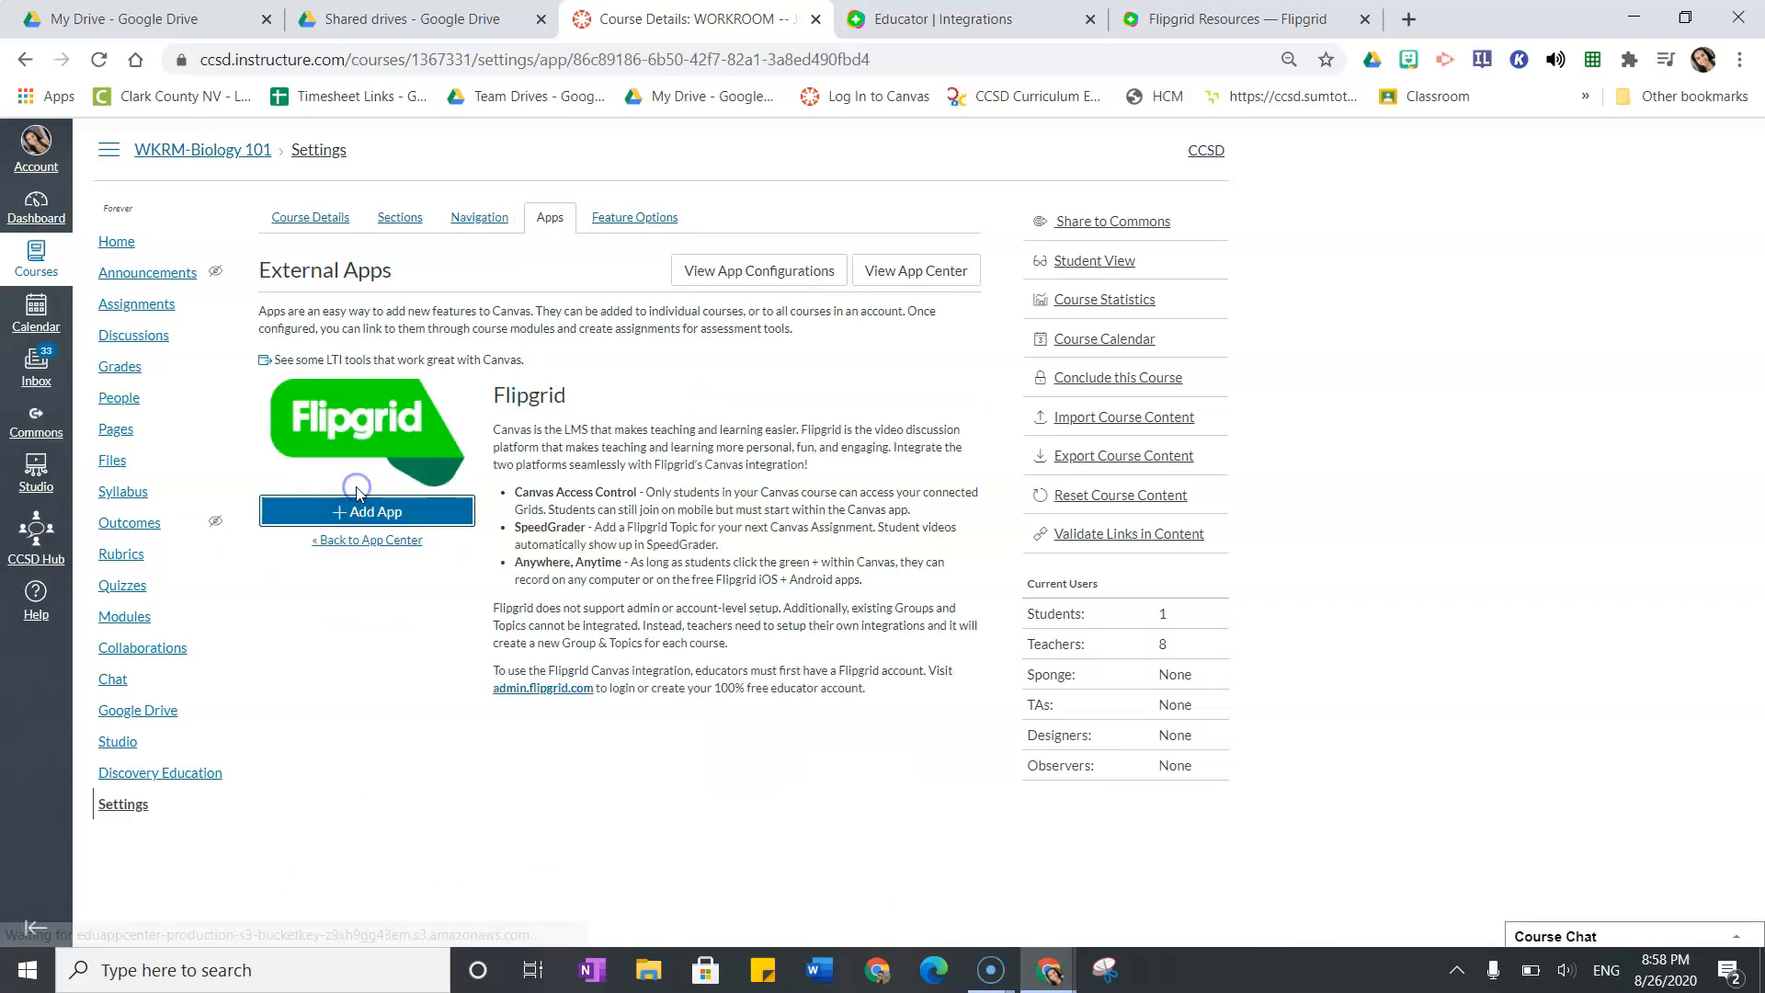
pyautogui.click(359, 511)
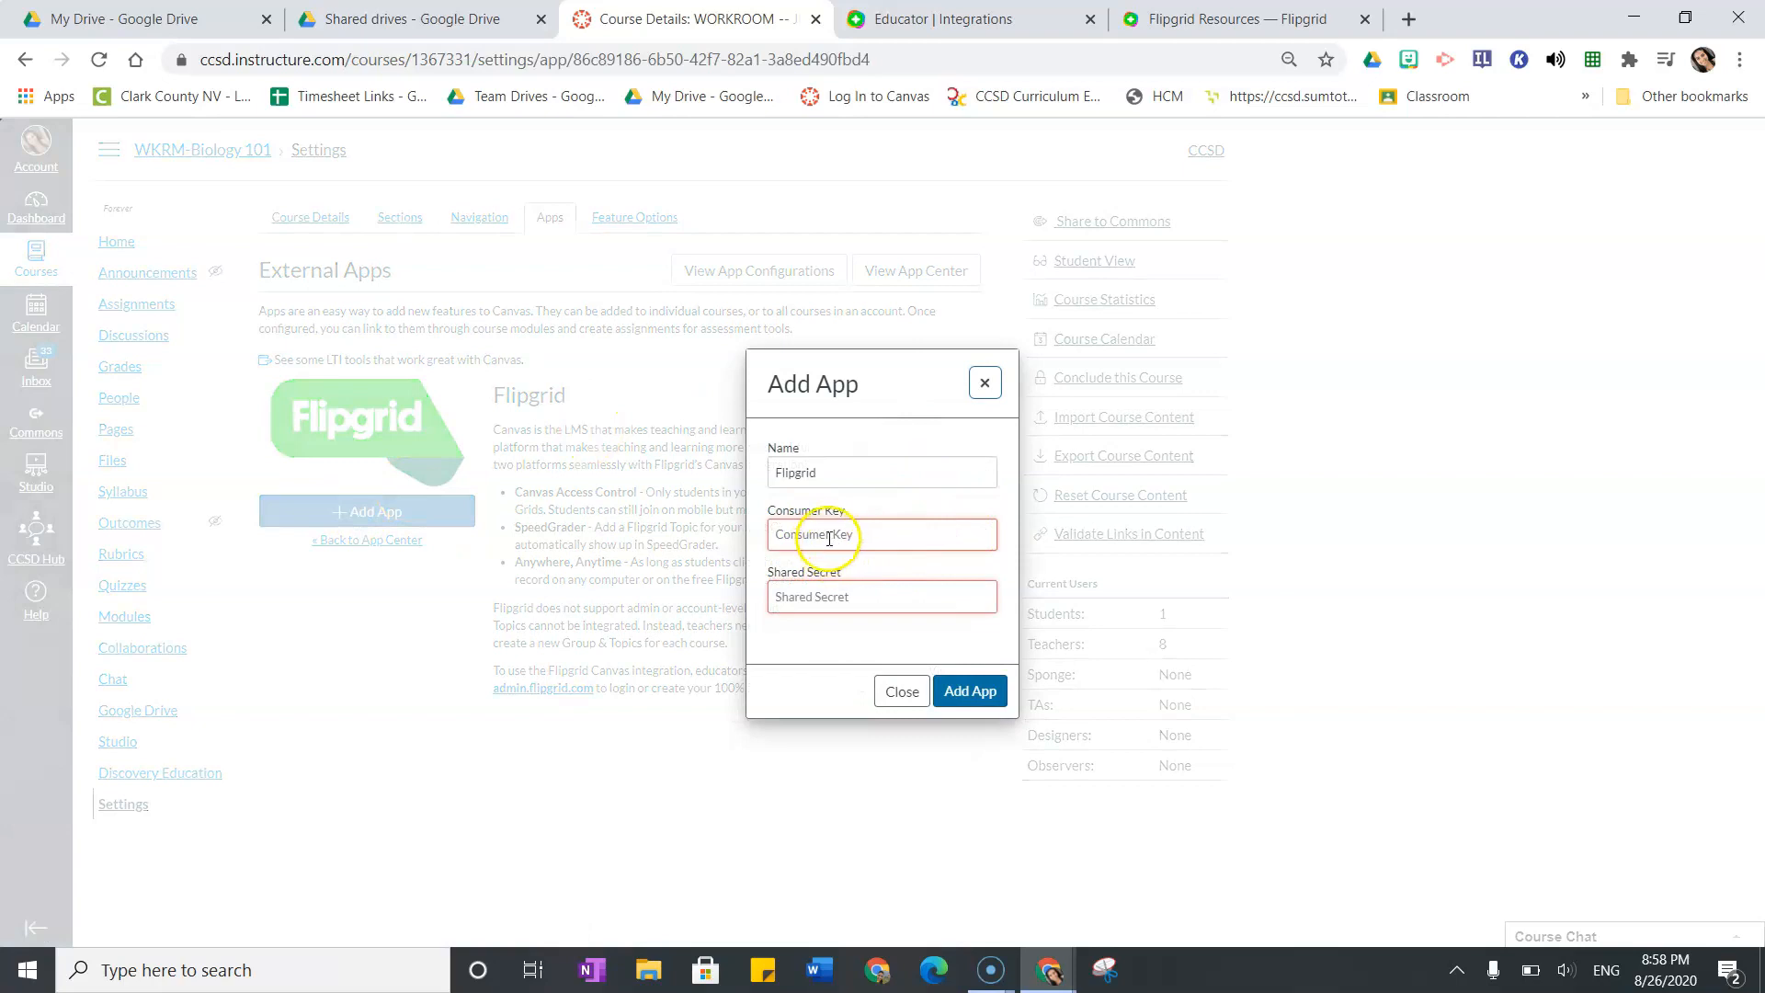
# Step: Copy the Biology 20-21 consumer key from the Flipgrid integrations page and paste it as the Consumer Key for the new Canvas app
pyautogui.click(1221, 20)
pyautogui.click(967, 18)
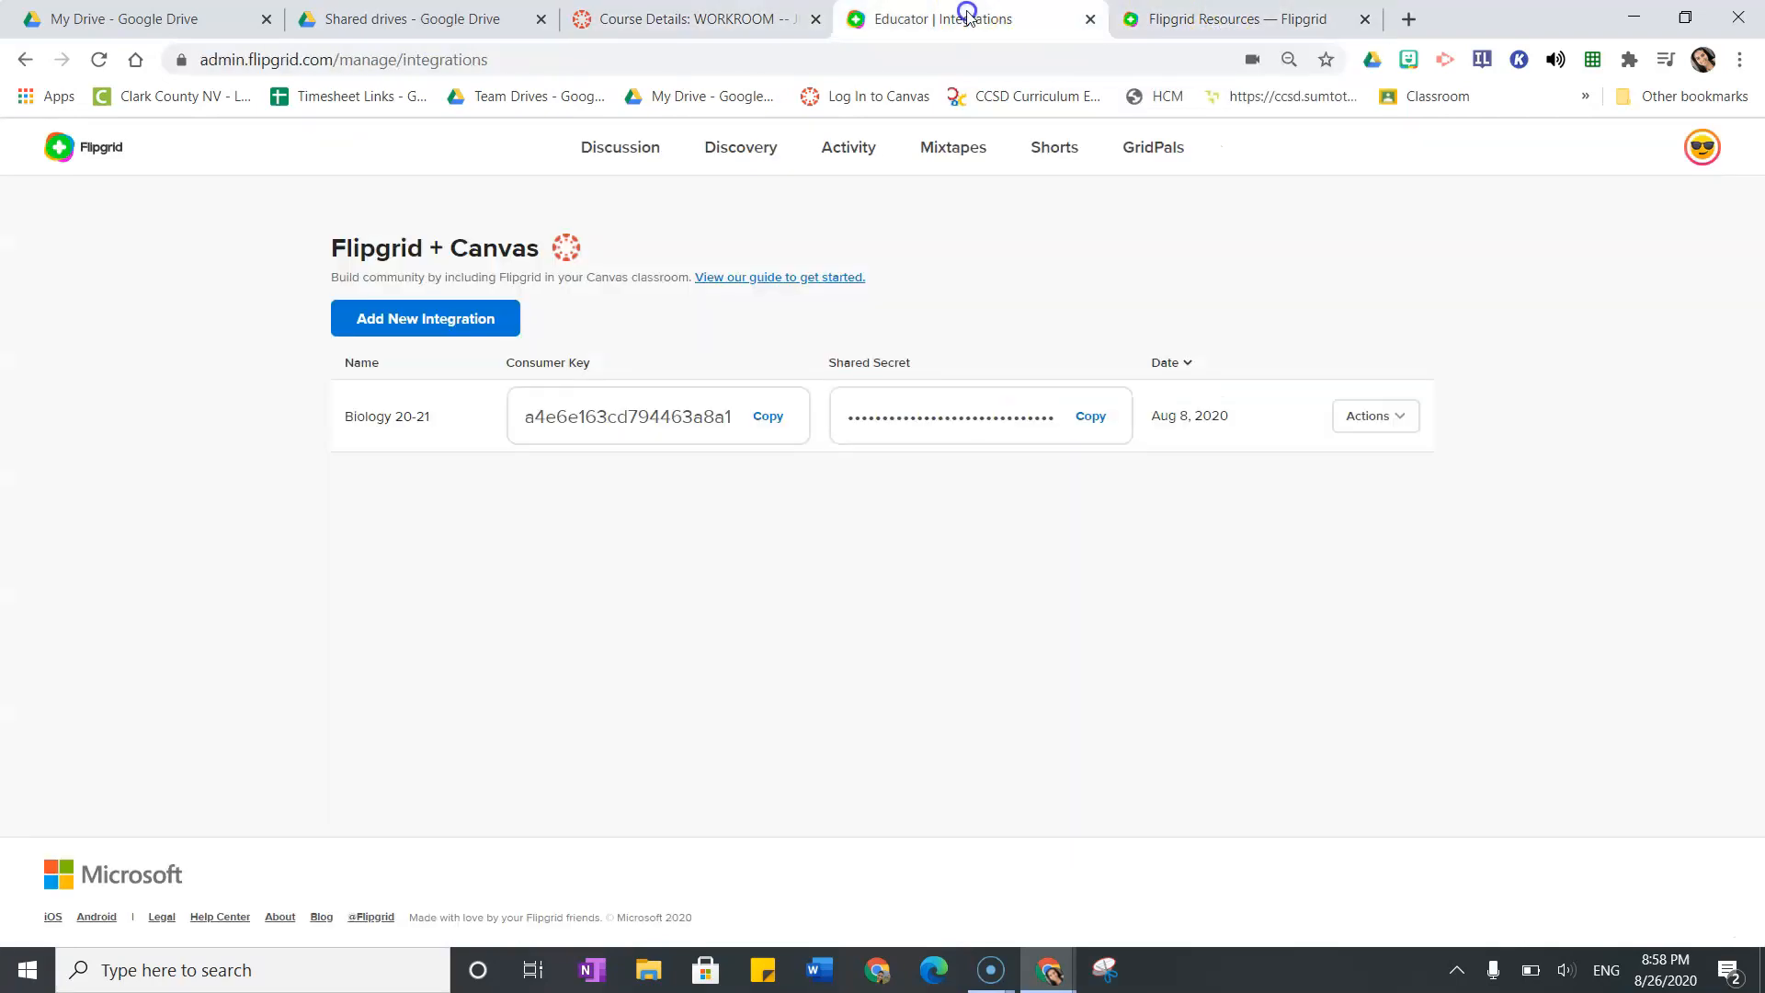
pyautogui.click(769, 416)
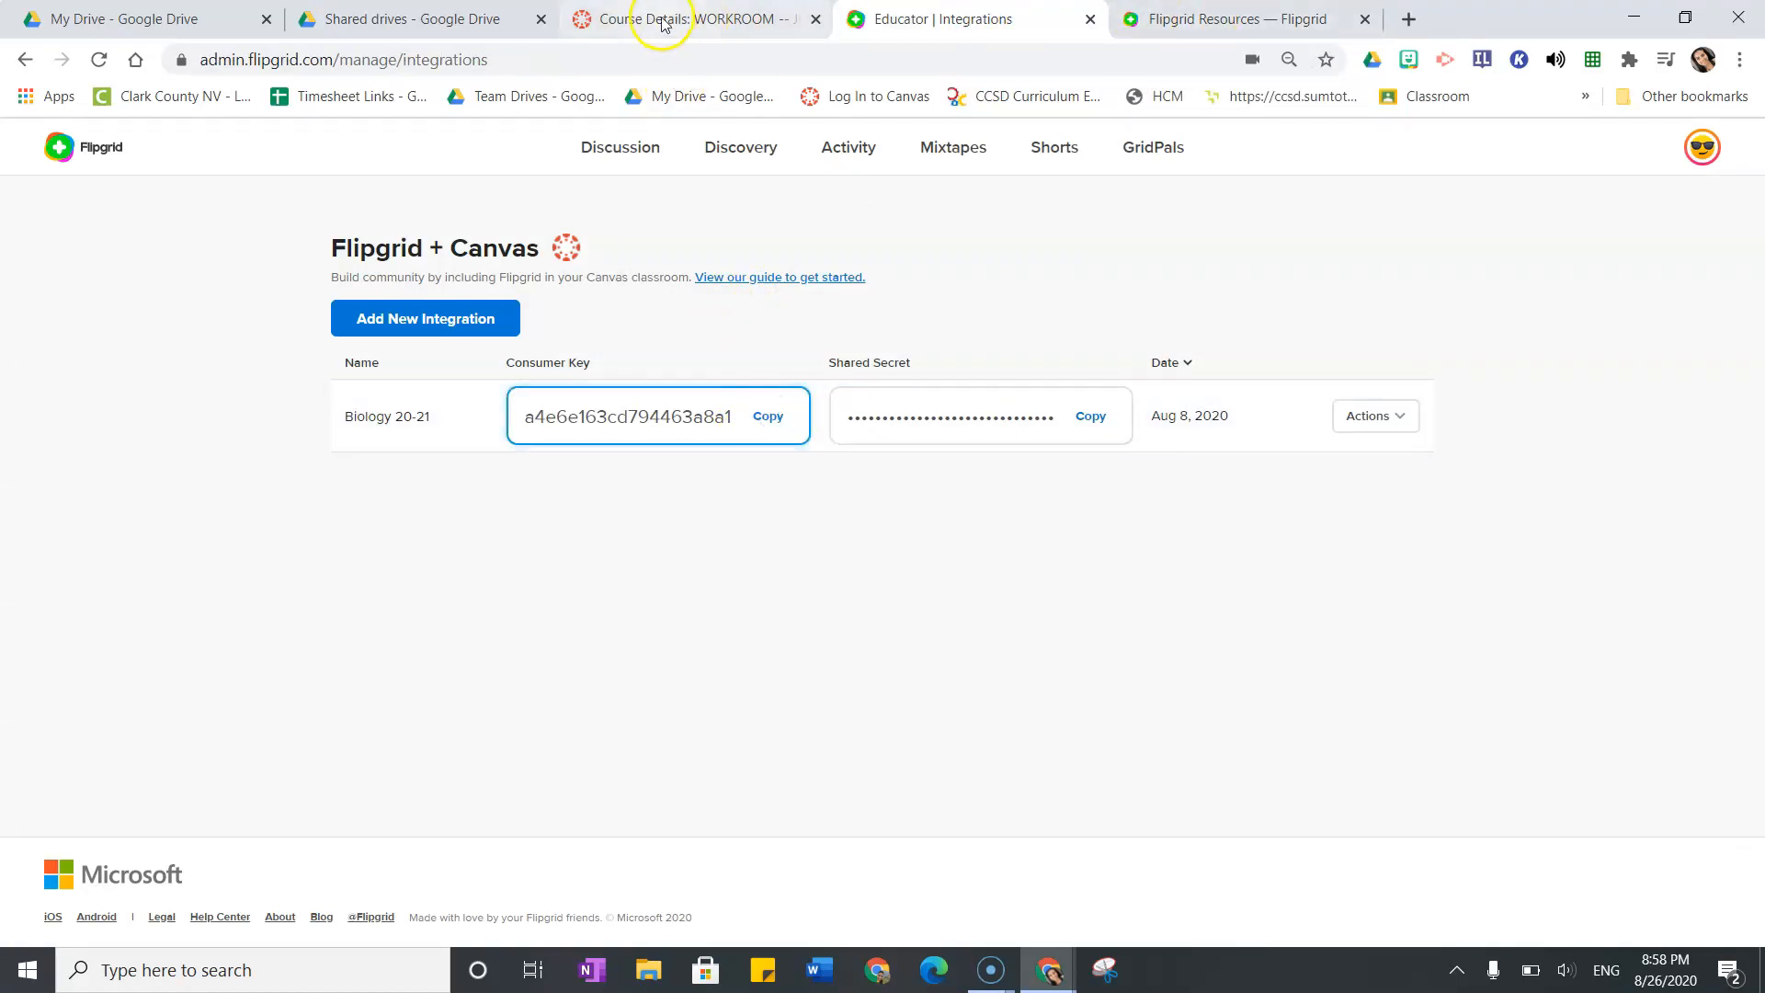
pyautogui.click(664, 23)
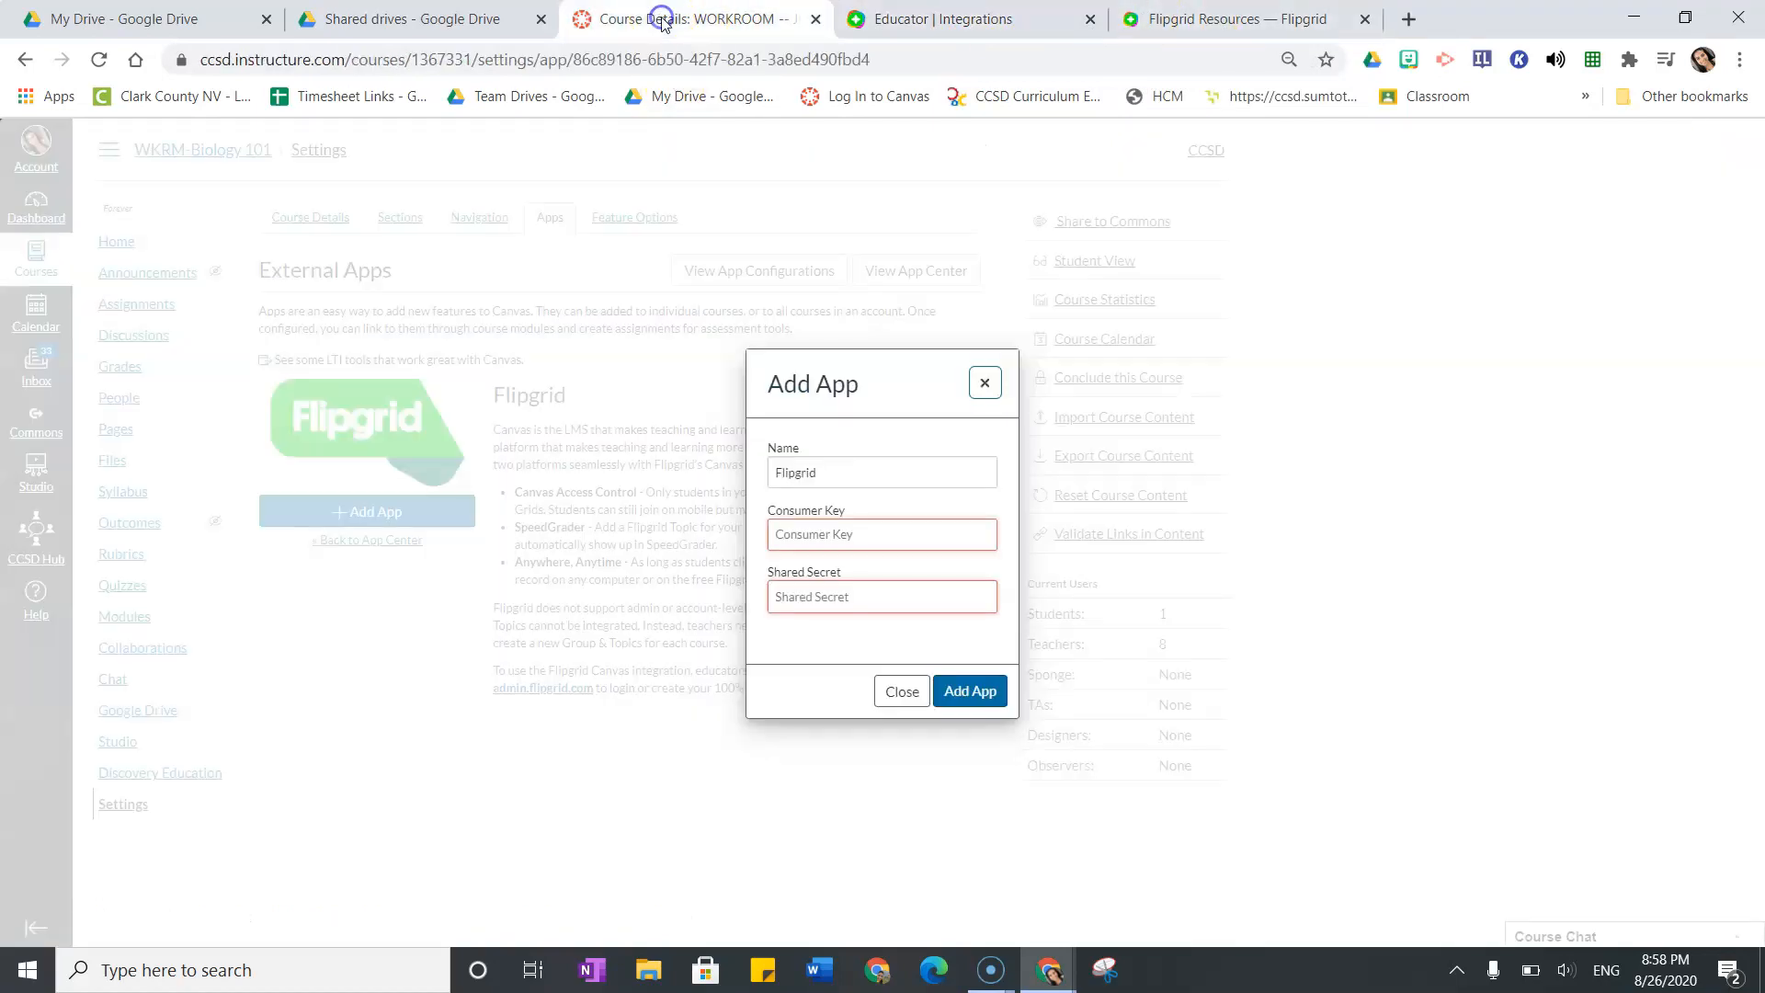
pyautogui.rightClick(795, 534)
pyautogui.click(854, 713)
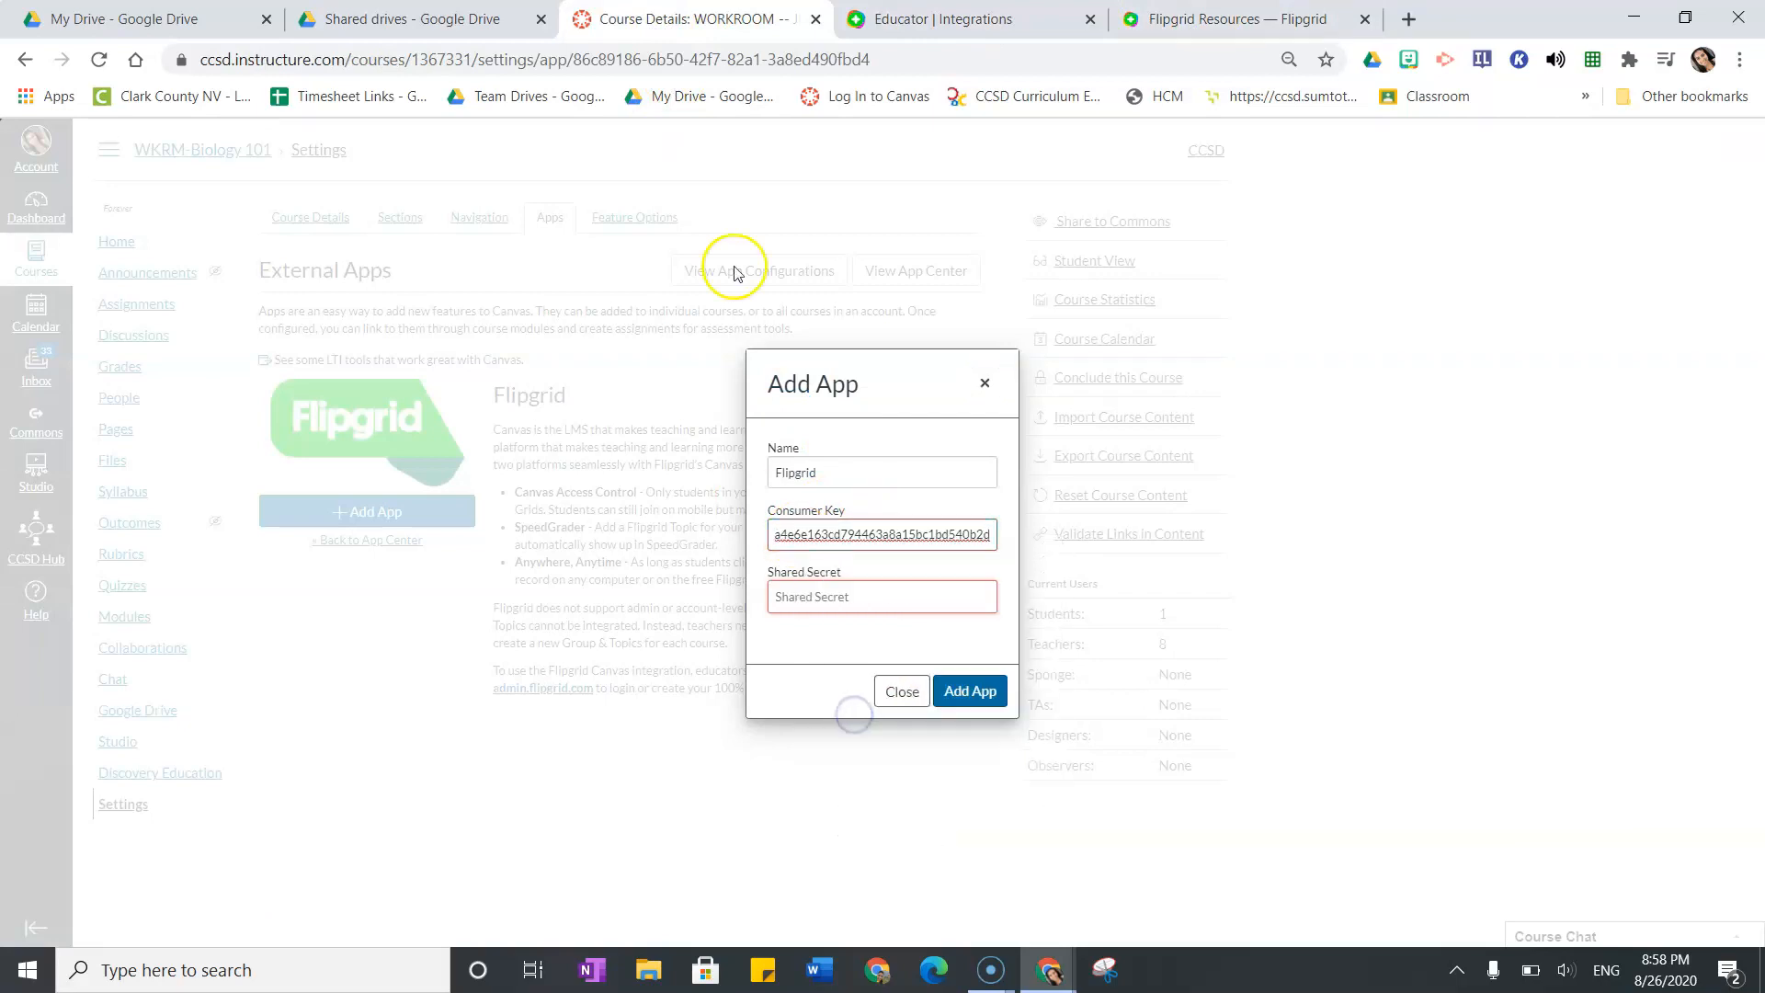
# Step: Copy the Biology 20-21 shared secret from Flipgrid, paste it as the app's Shared Secret in Canvas and add the app
pyautogui.click(993, 11)
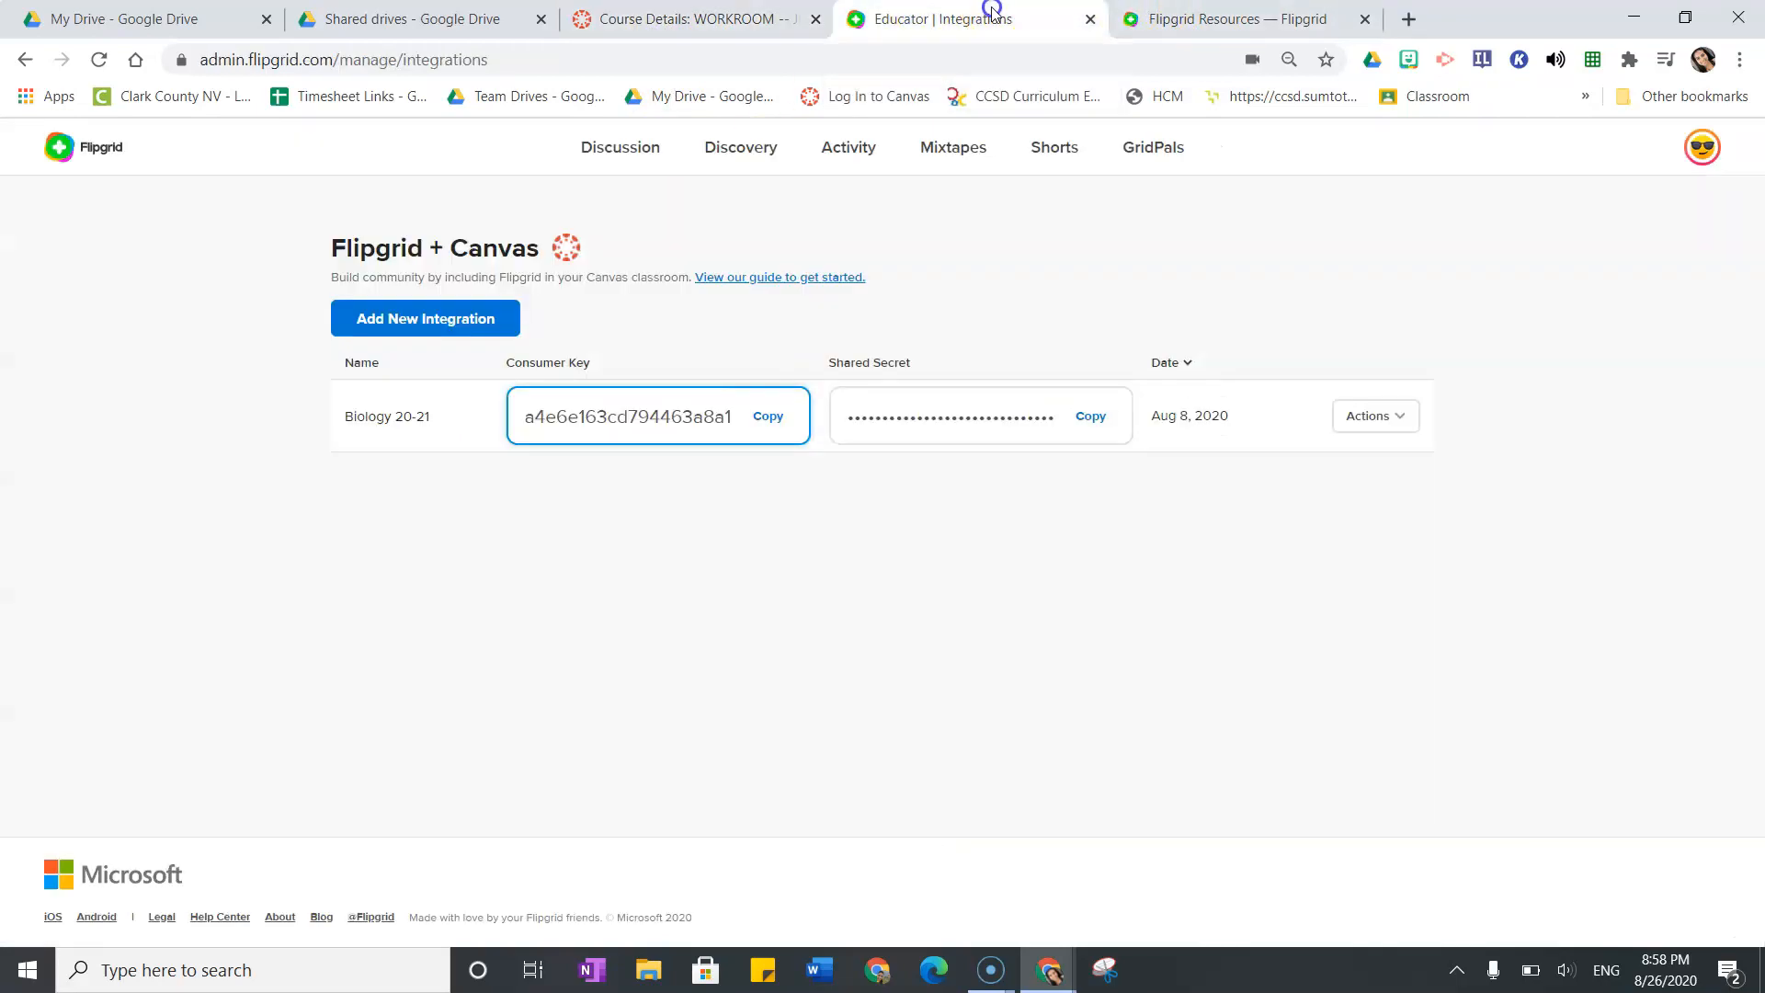
pyautogui.click(1085, 415)
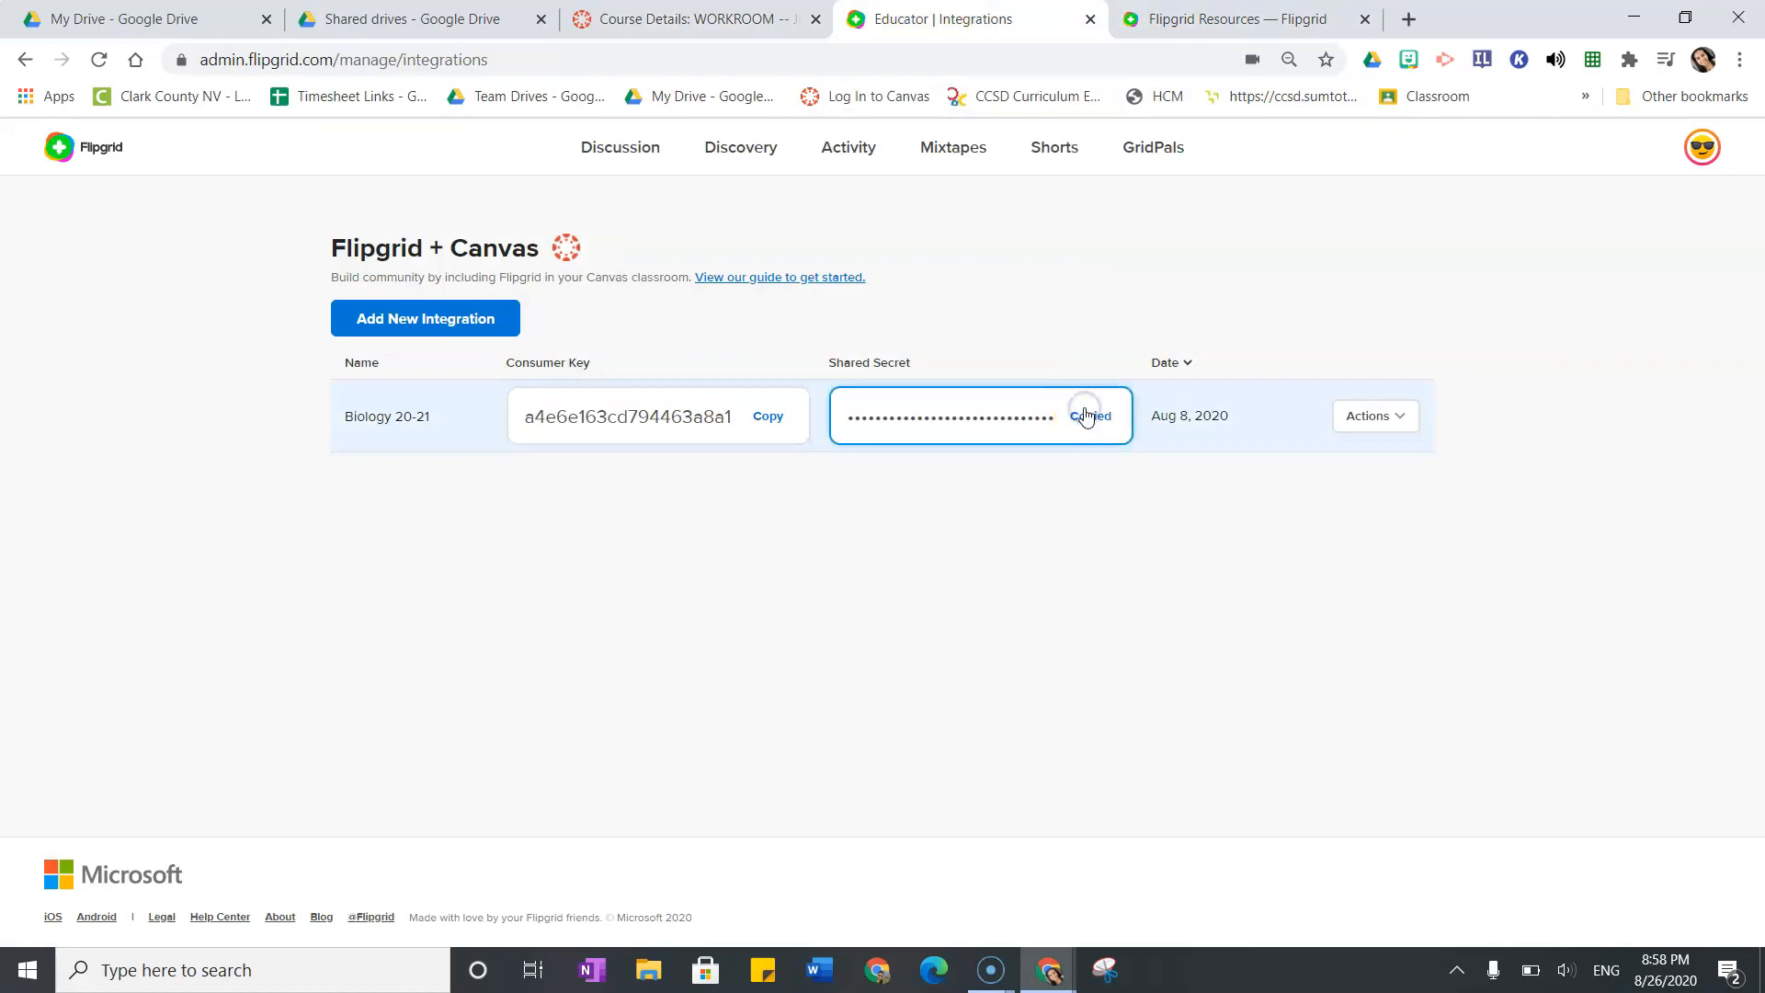
pyautogui.click(693, 16)
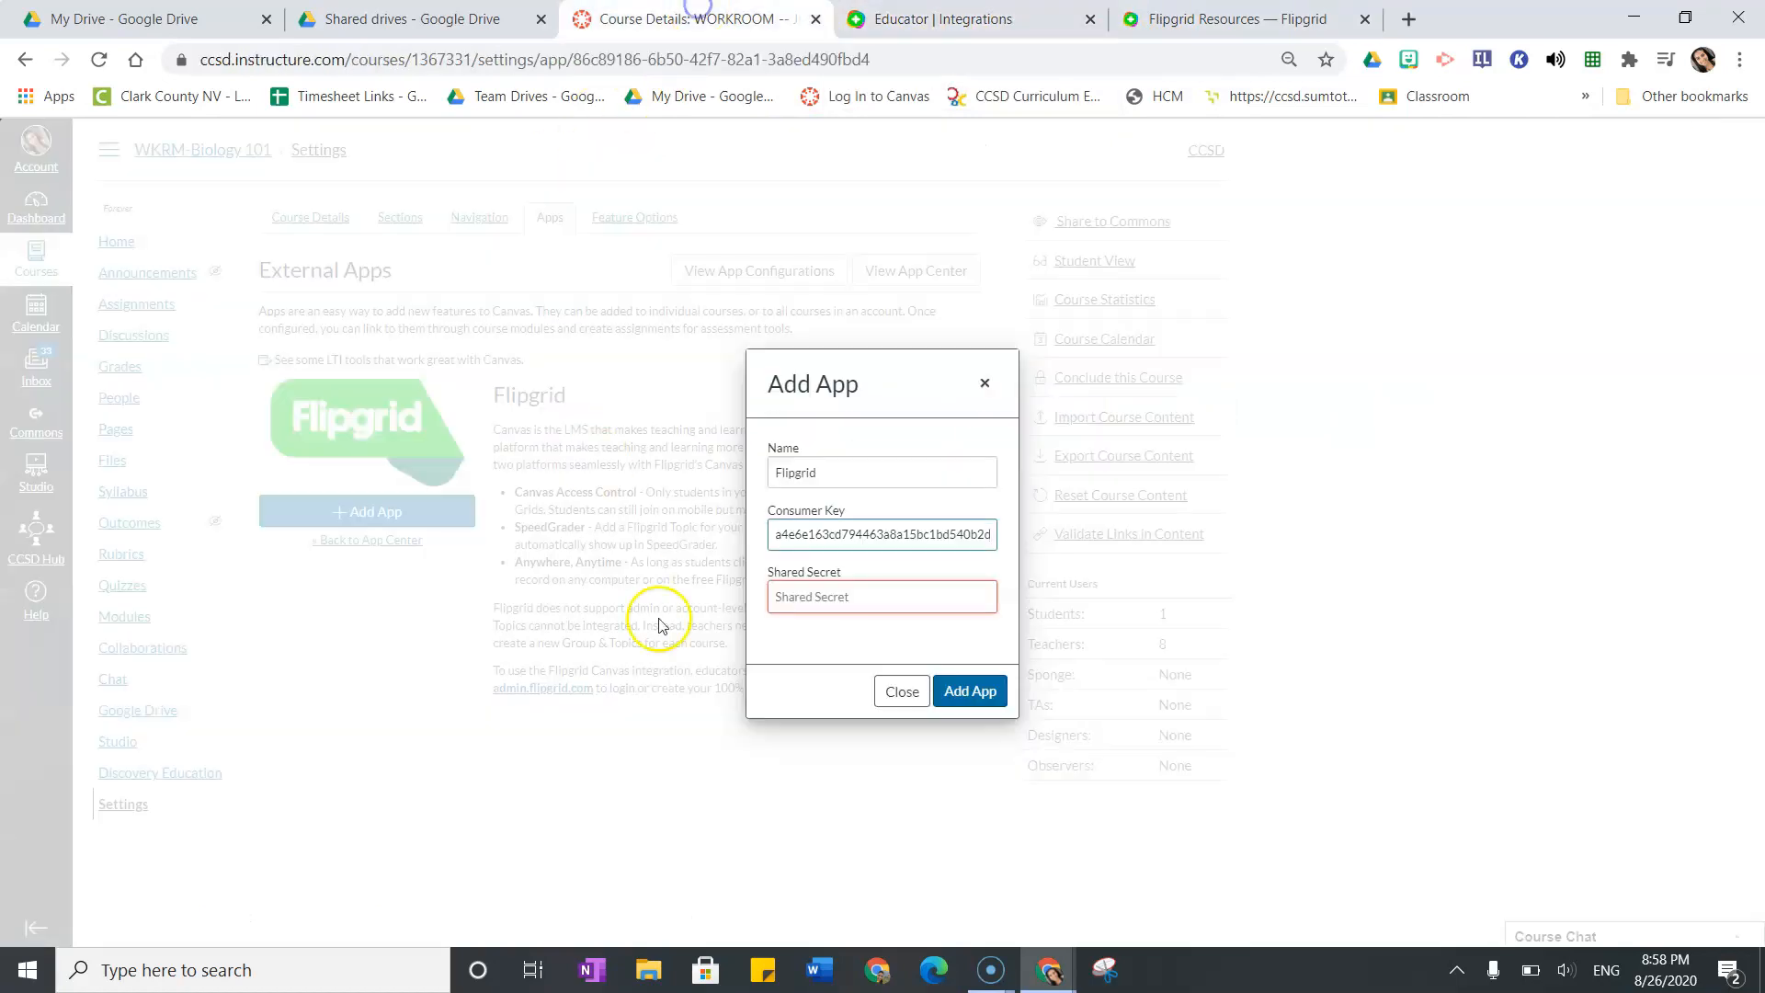
pyautogui.hotkey('ctrl', 'v')
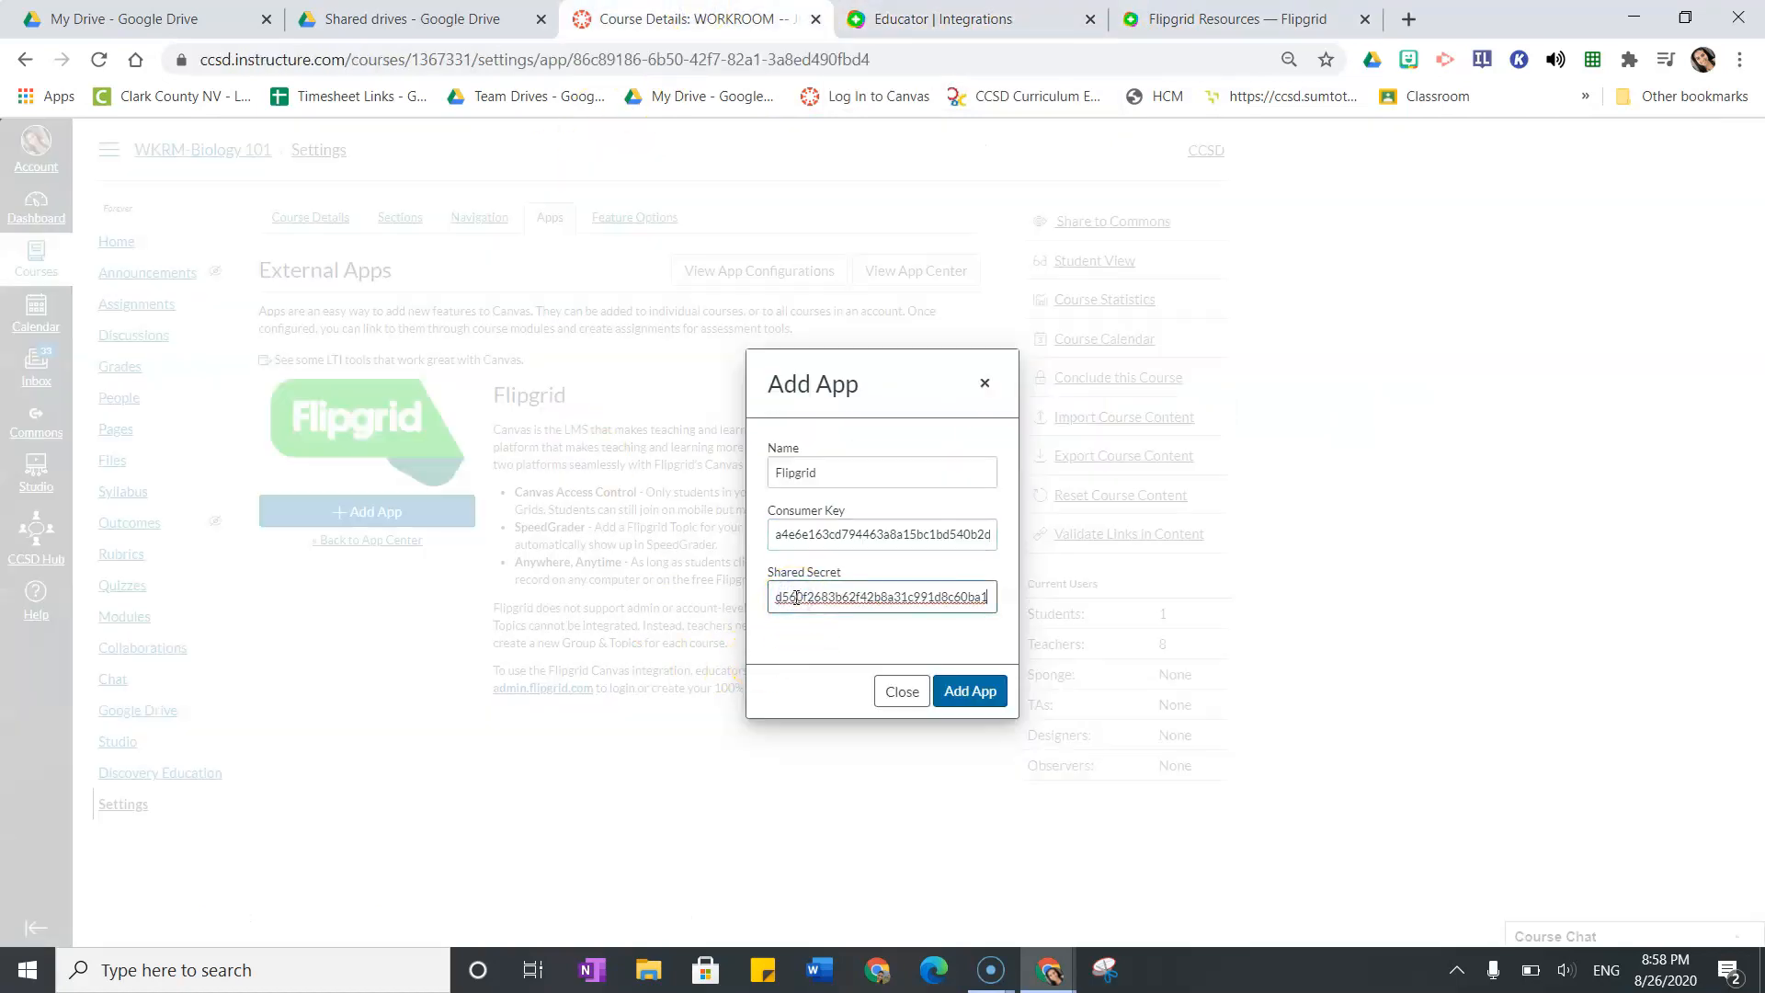
pyautogui.click(963, 695)
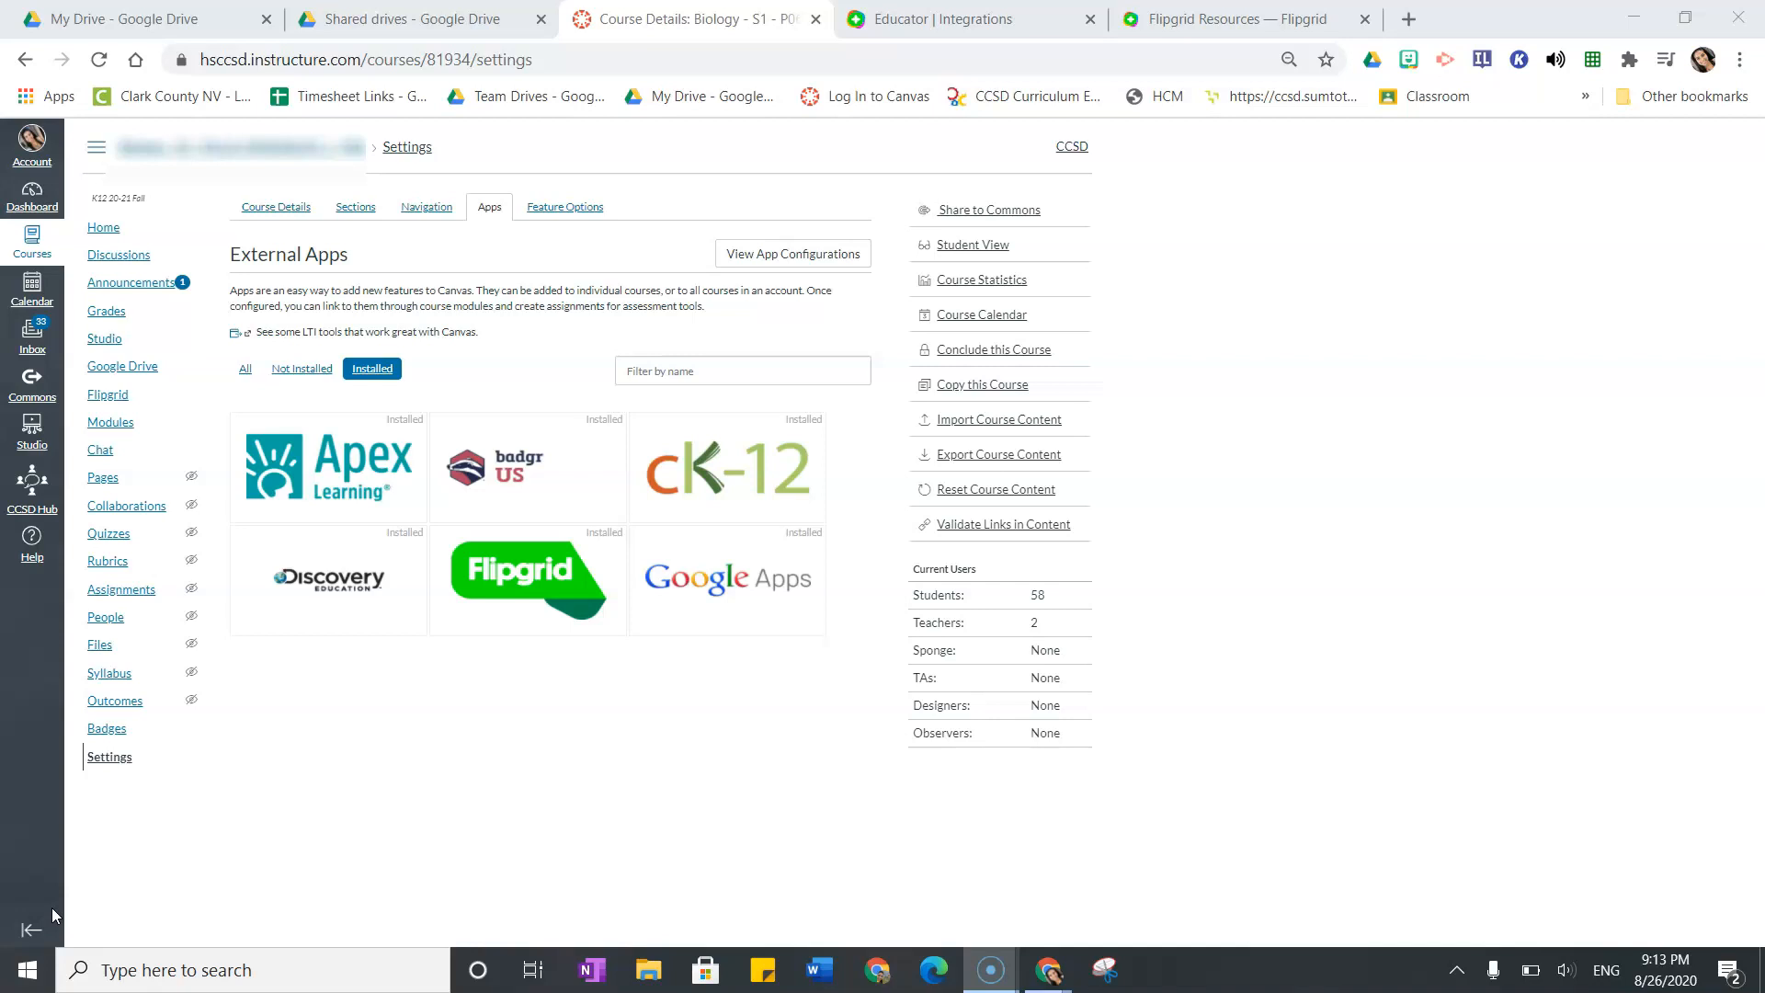
# Step: Create a 10-point assignment titled Flipgrid, overwriting the shared secret pasted as its title, and enter "Directions" as the description
pyautogui.click(128, 589)
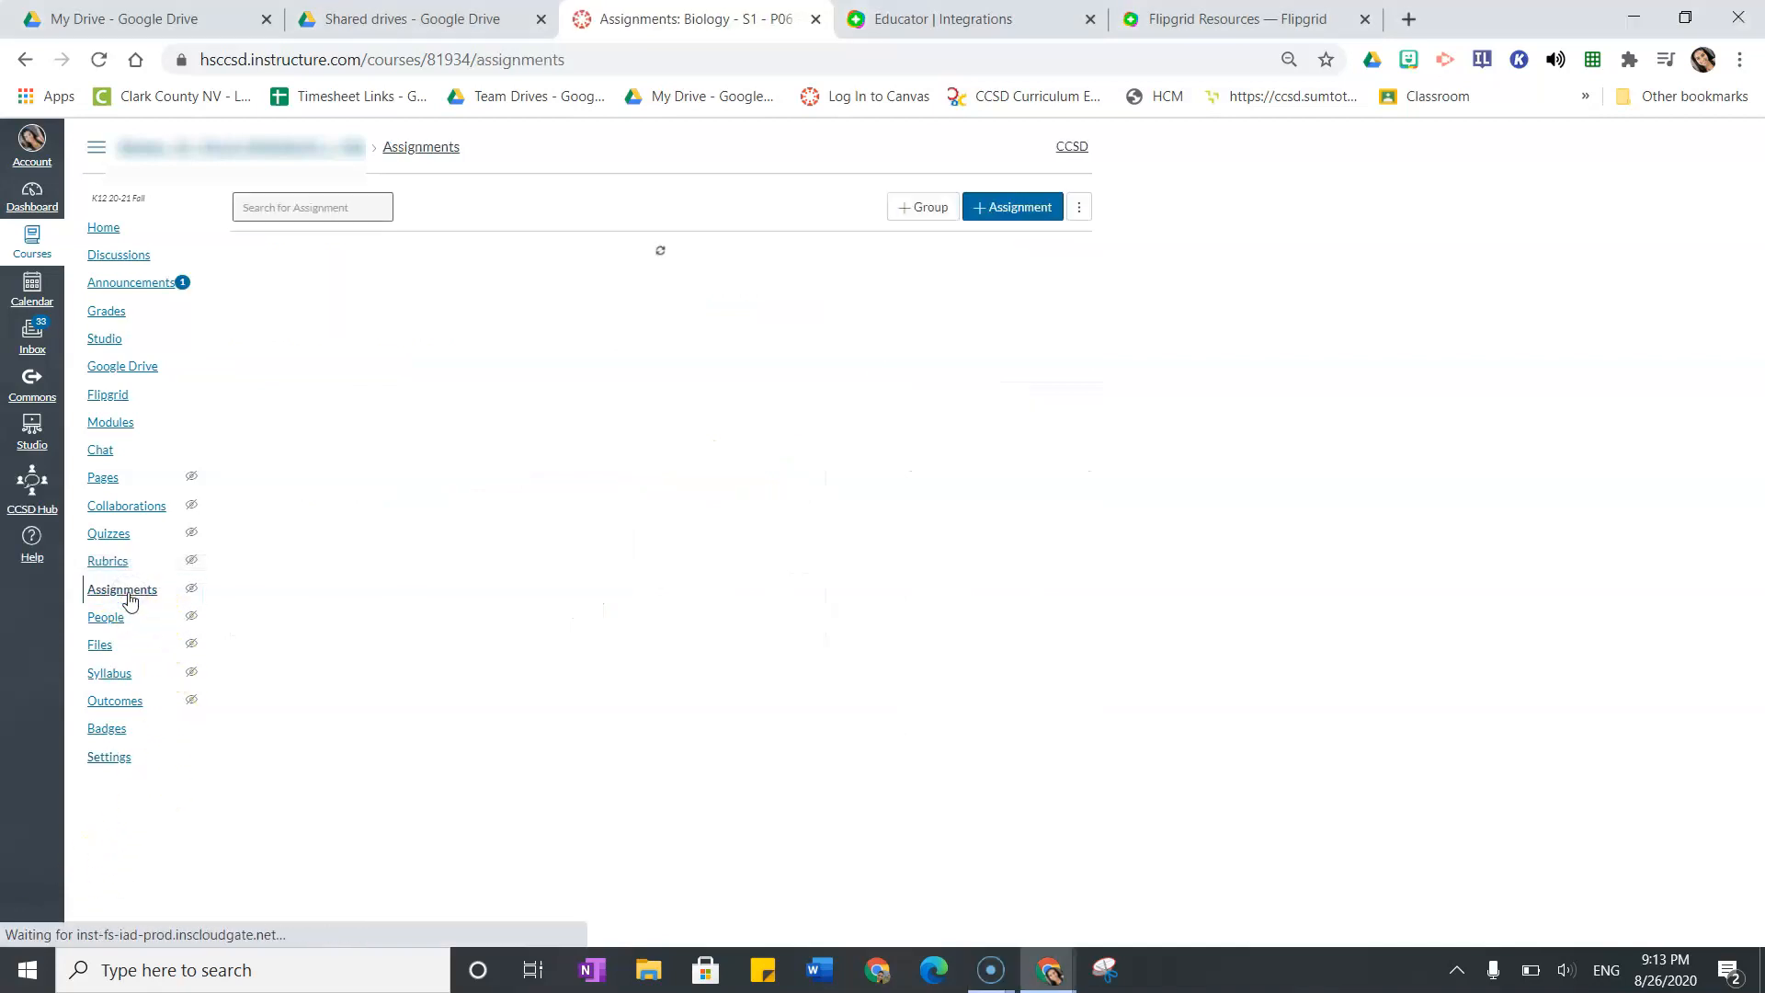
pyautogui.click(1018, 210)
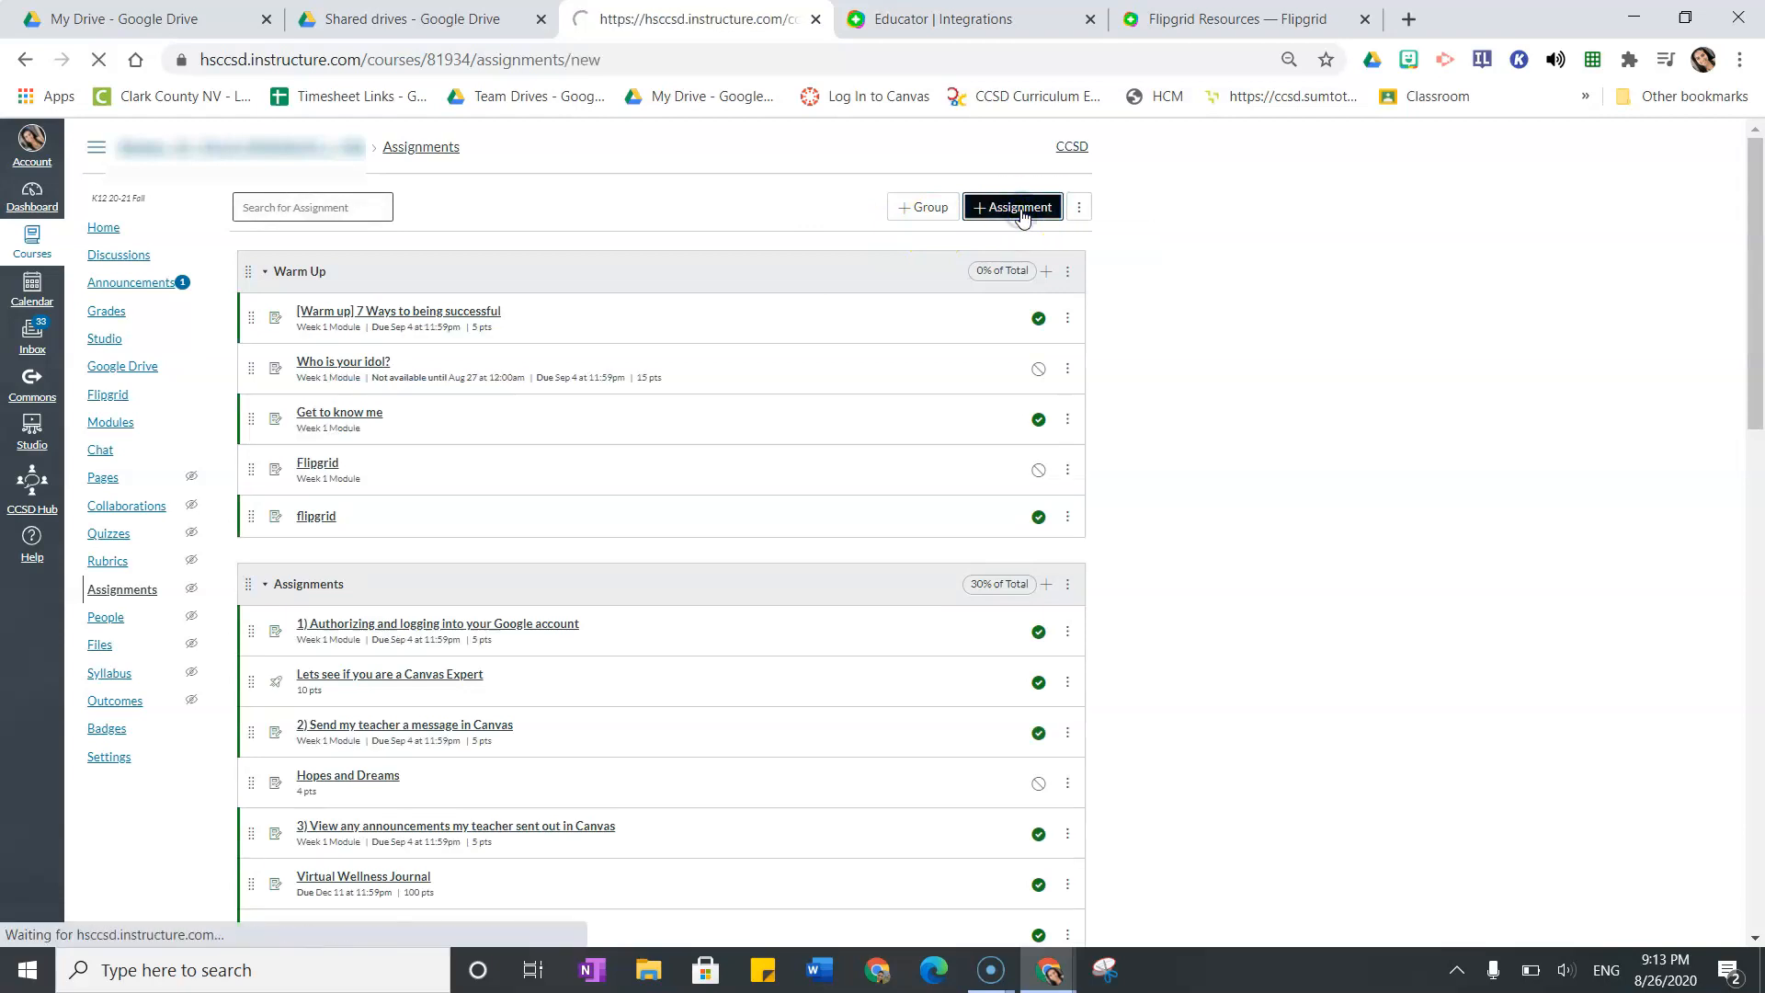
pyautogui.rightClick(499, 251)
pyautogui.hotkey('ctrl', 'v')
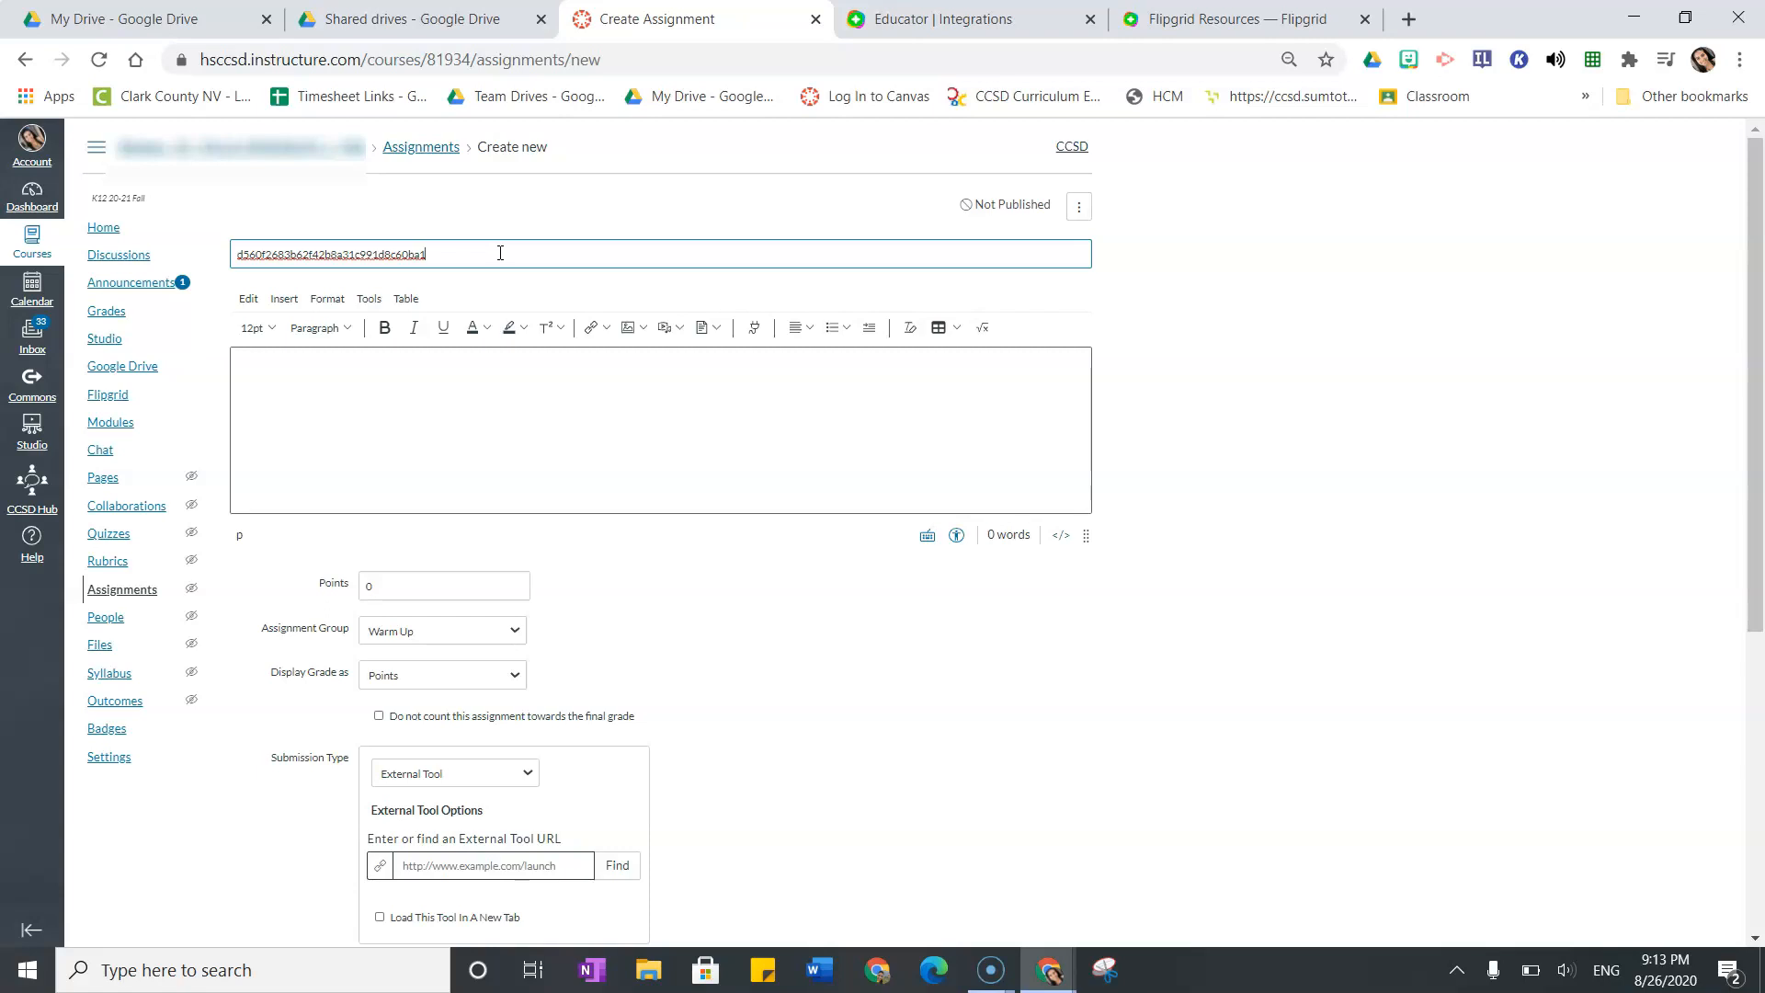
pyautogui.doubleClick(500, 253)
pyautogui.write('FLip')
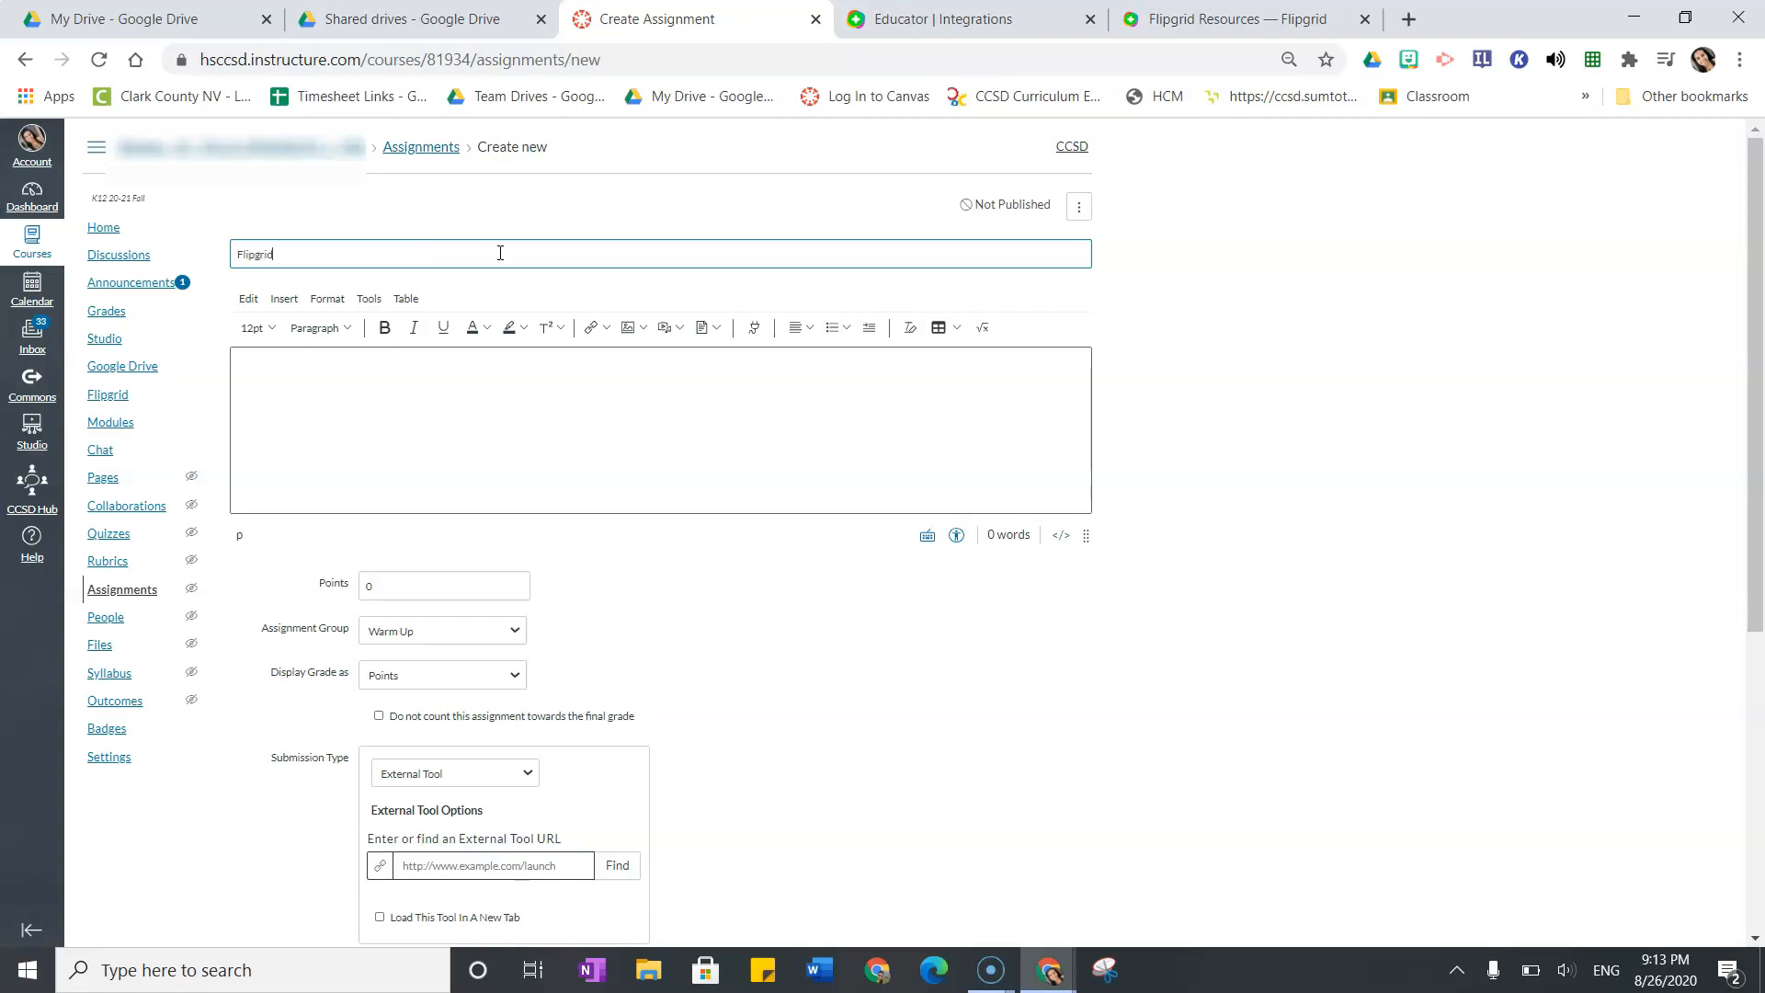
pyautogui.click(391, 382)
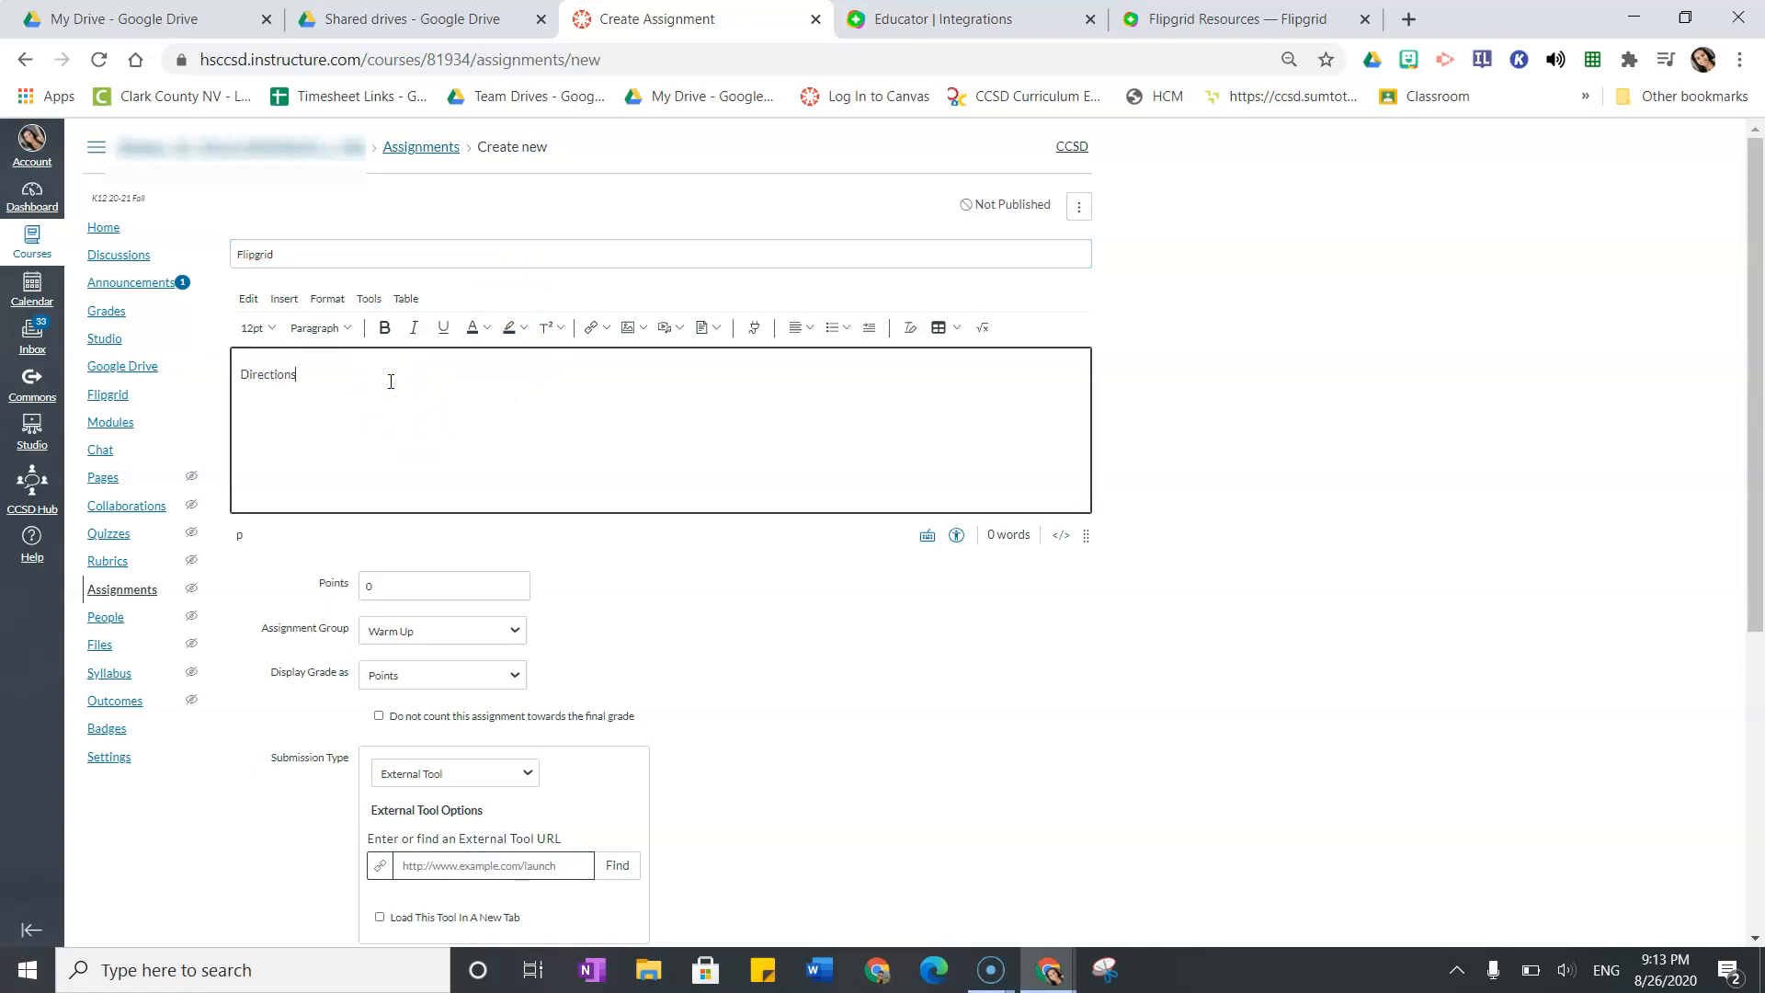
pyautogui.click(415, 575)
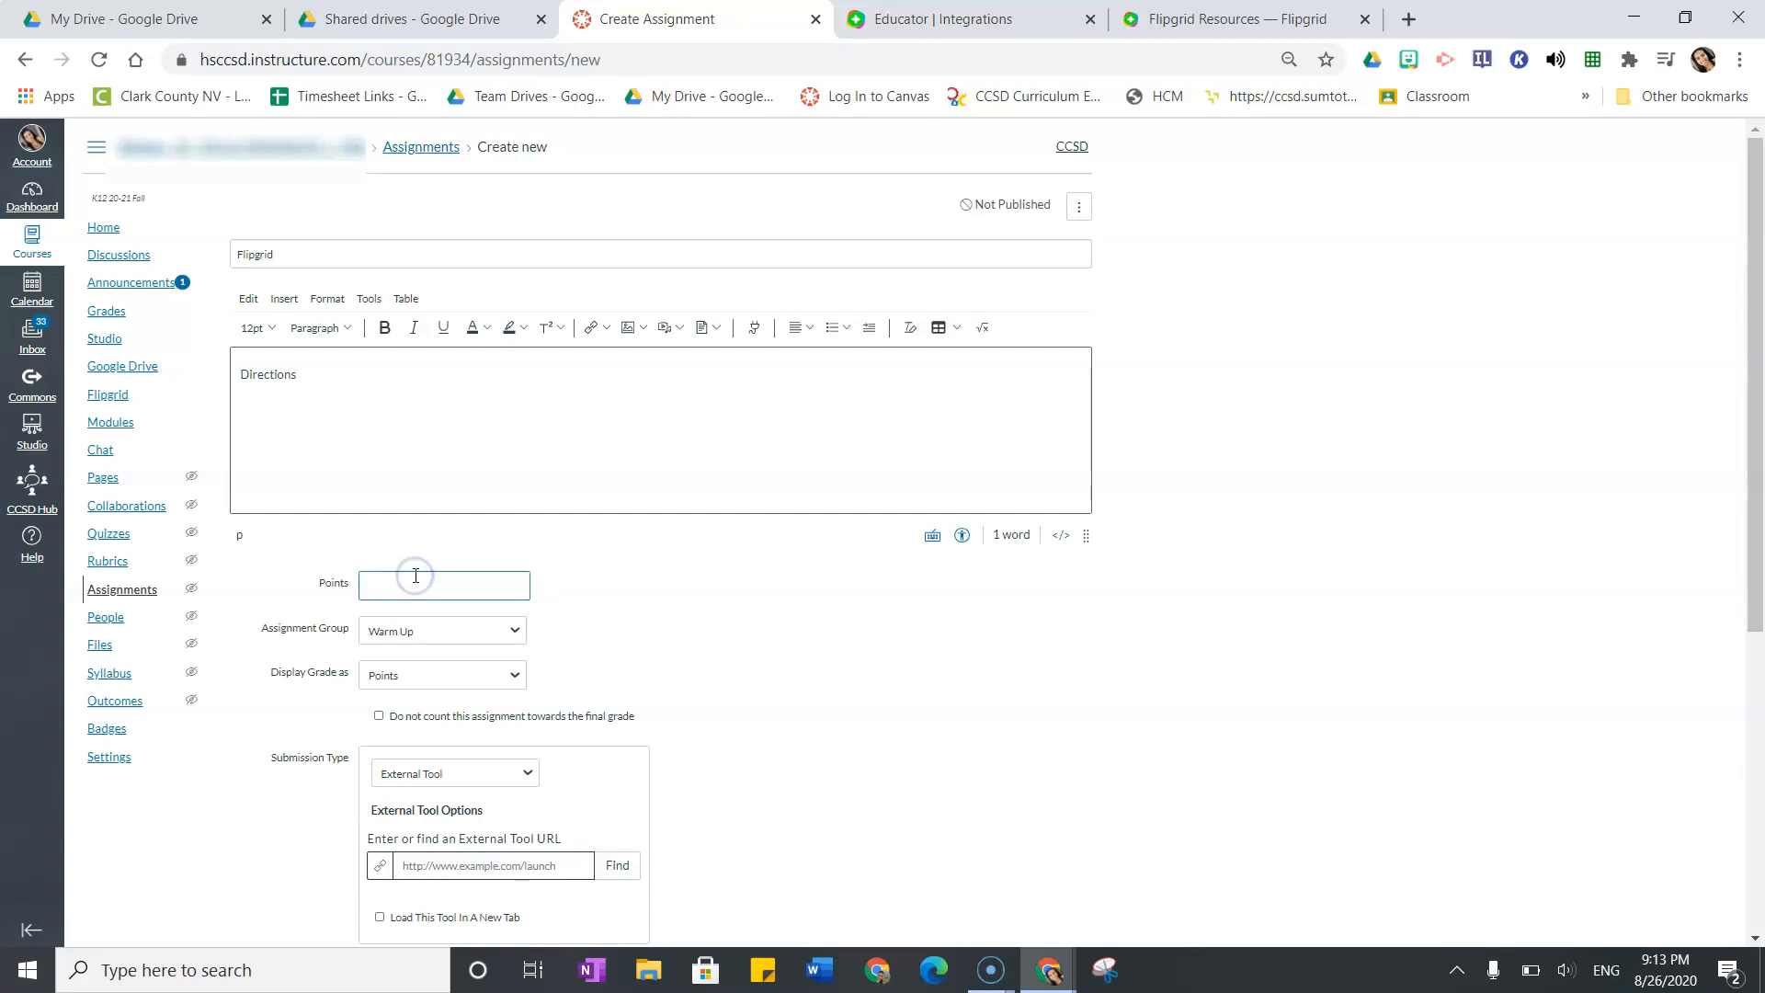
# Step: Set the assignment's submission type to External Tool with the first listed Flipgrid tool, and save and publish the assignment
pyautogui.click(504, 775)
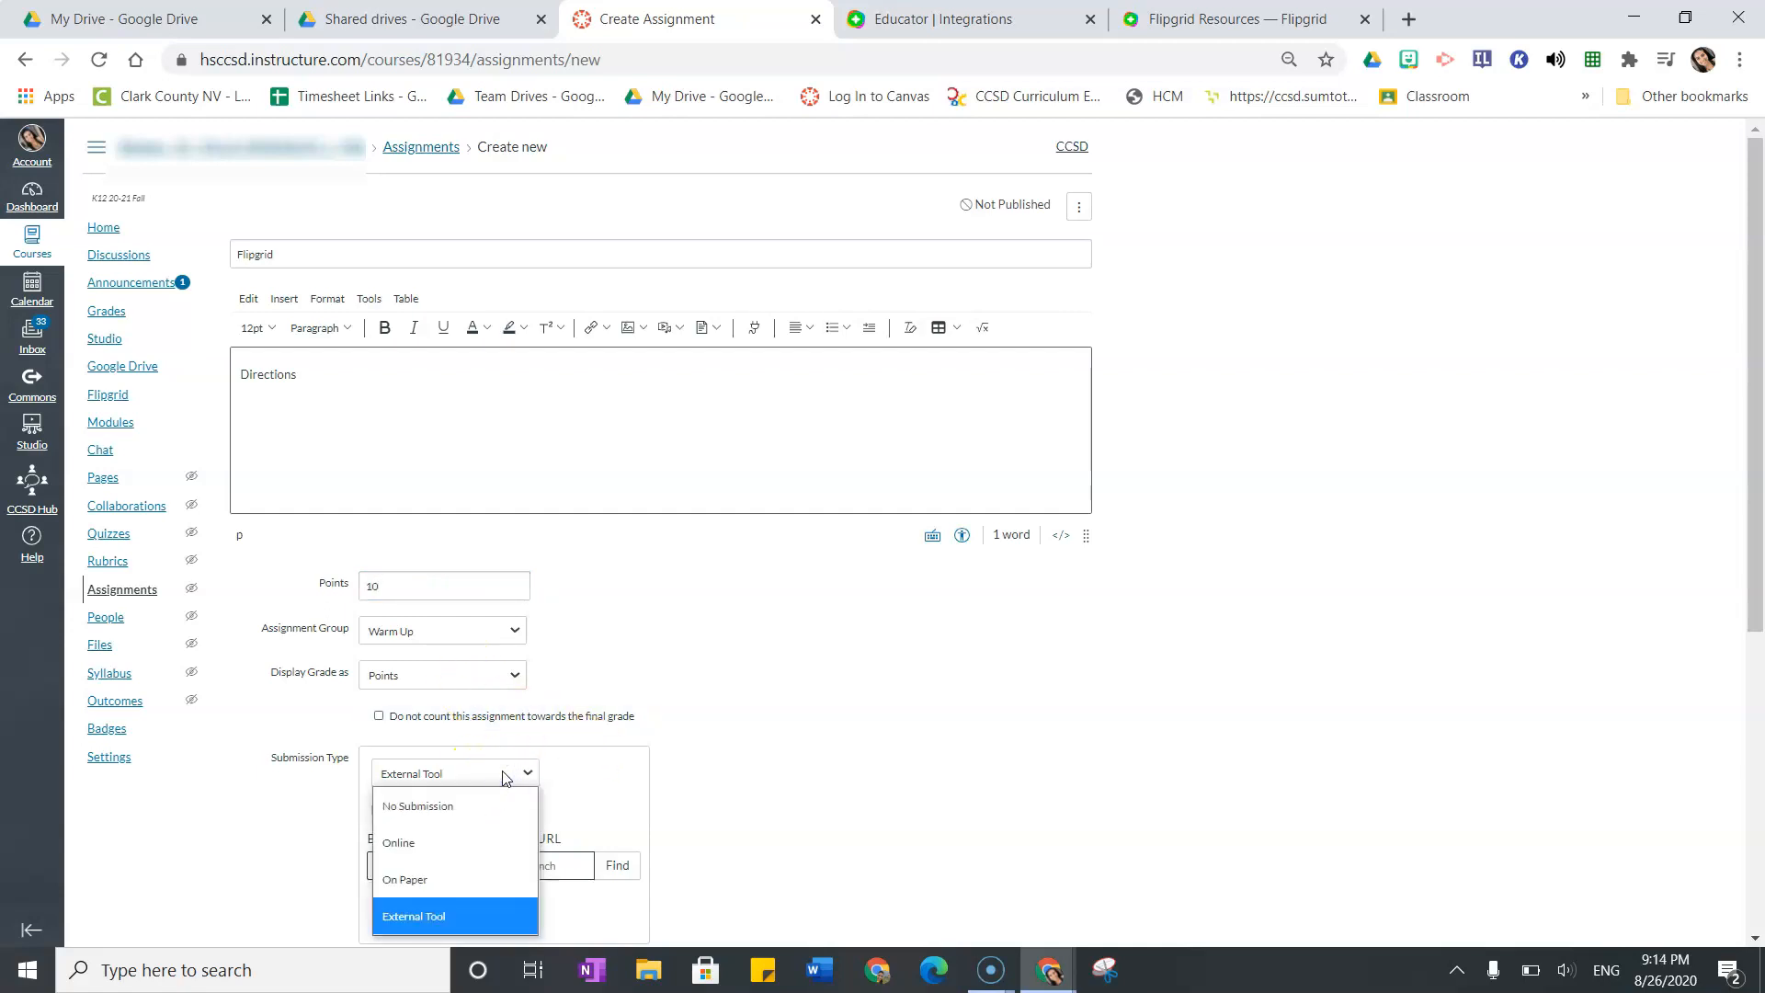
pyautogui.click(492, 917)
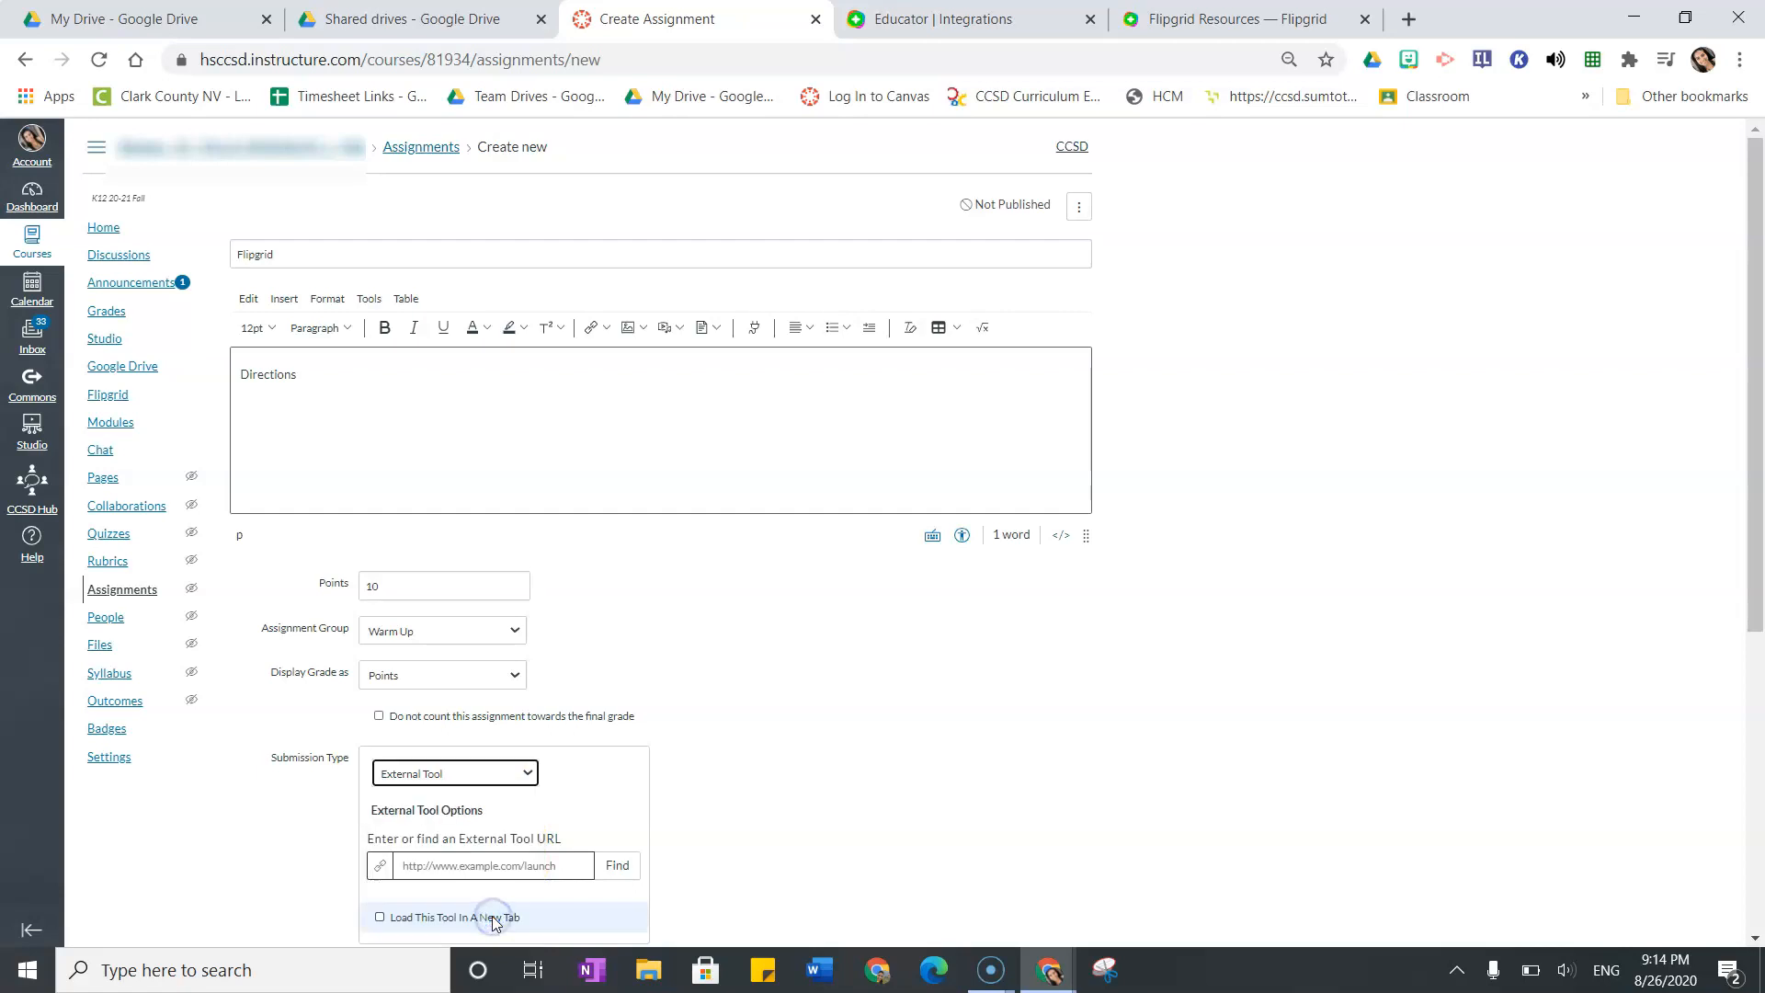
pyautogui.click(615, 867)
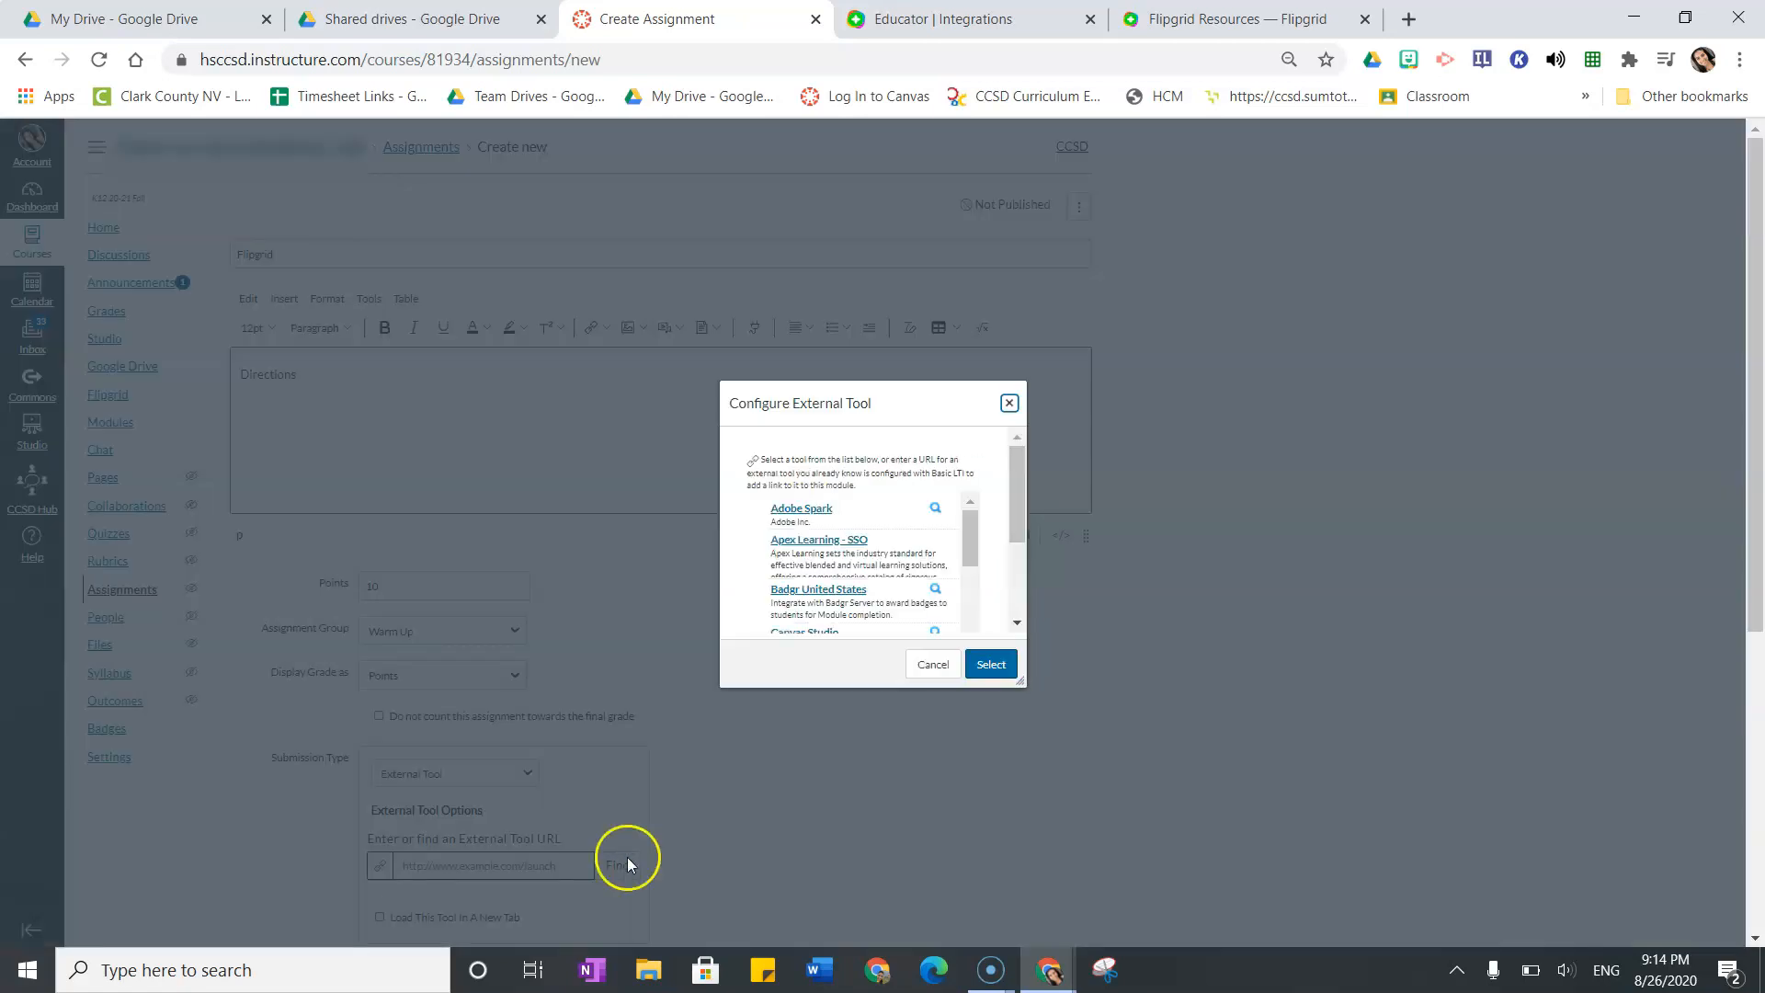
pyautogui.moveTo(965, 544); pyautogui.dragTo(976, 605)
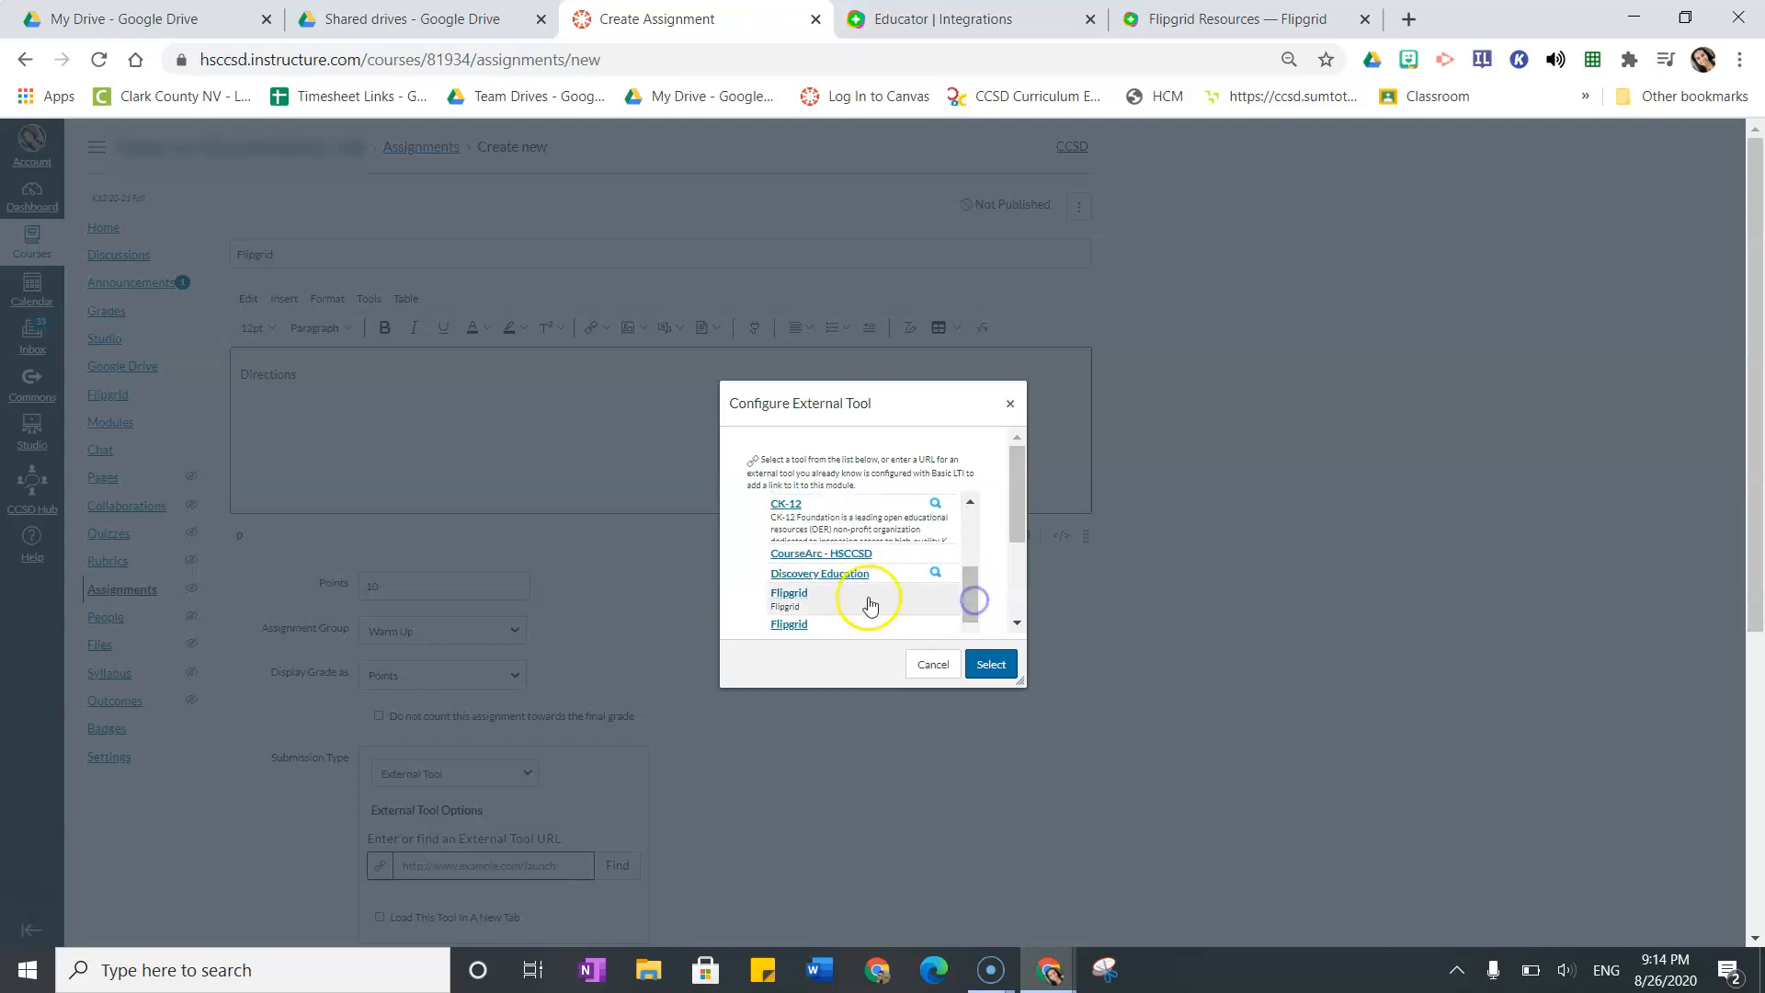
pyautogui.click(802, 596)
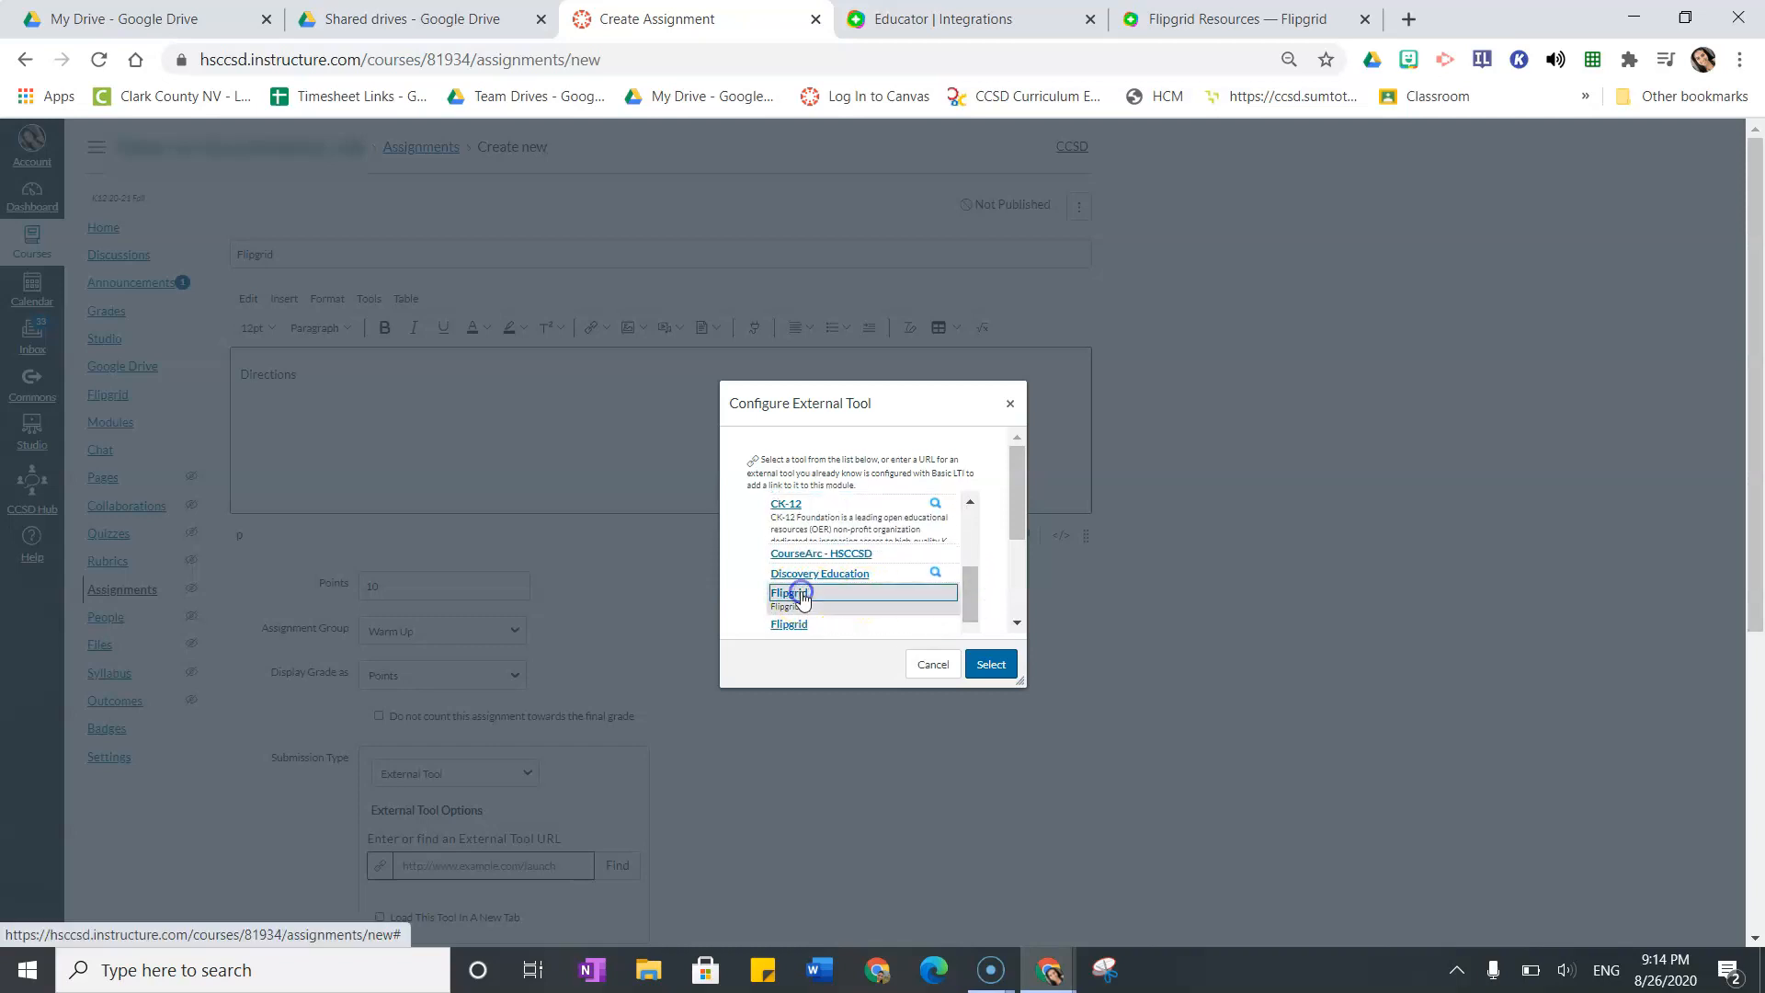
pyautogui.click(990, 664)
pyautogui.moveTo(1740, 237); pyautogui.dragTo(1757, 562)
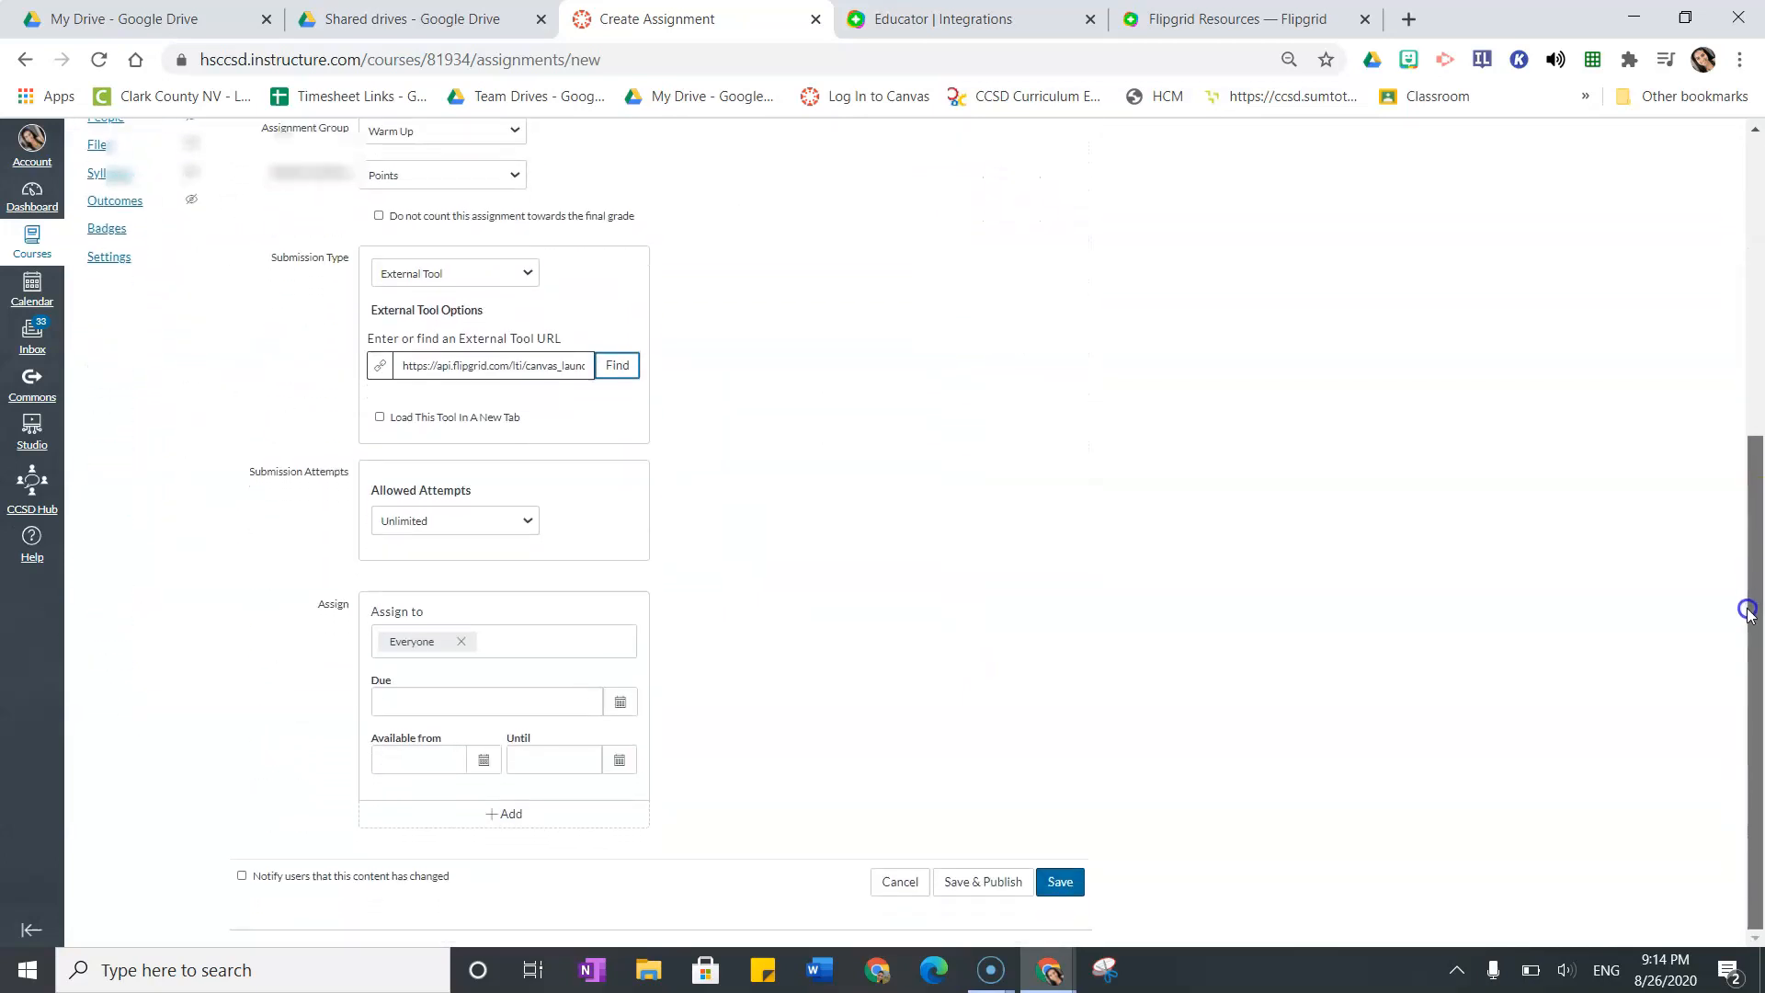
pyautogui.click(980, 883)
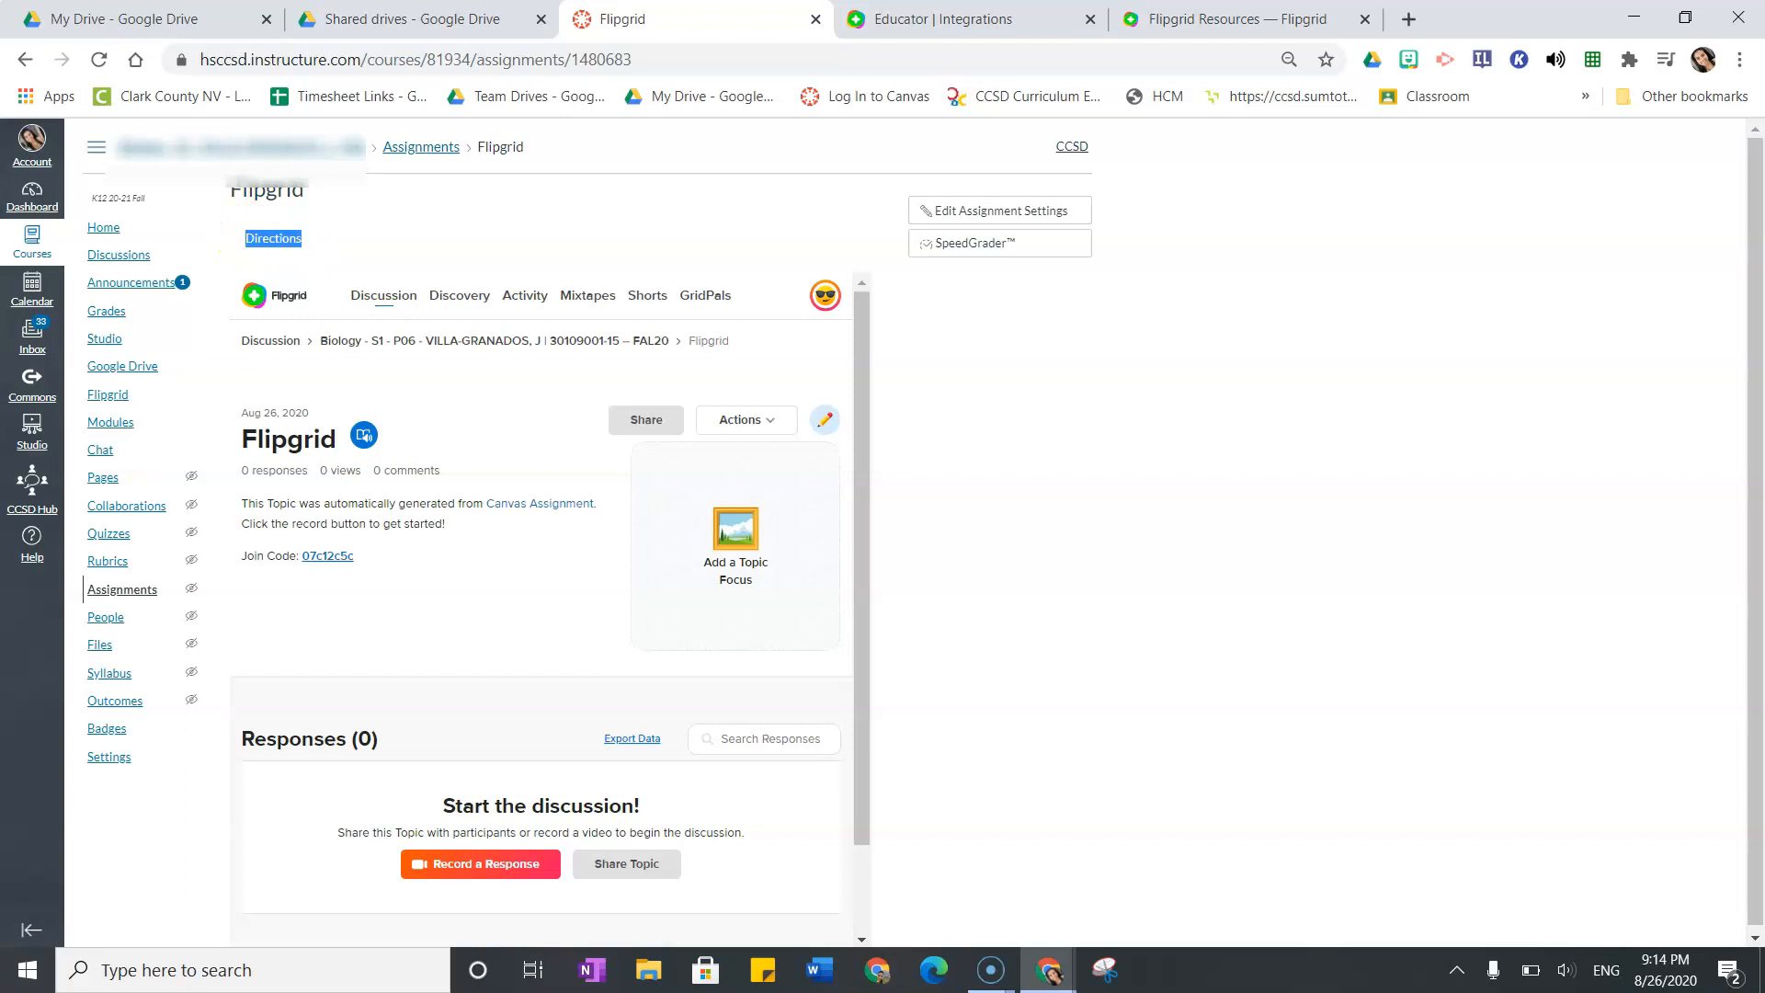
pyautogui.click(31, 973)
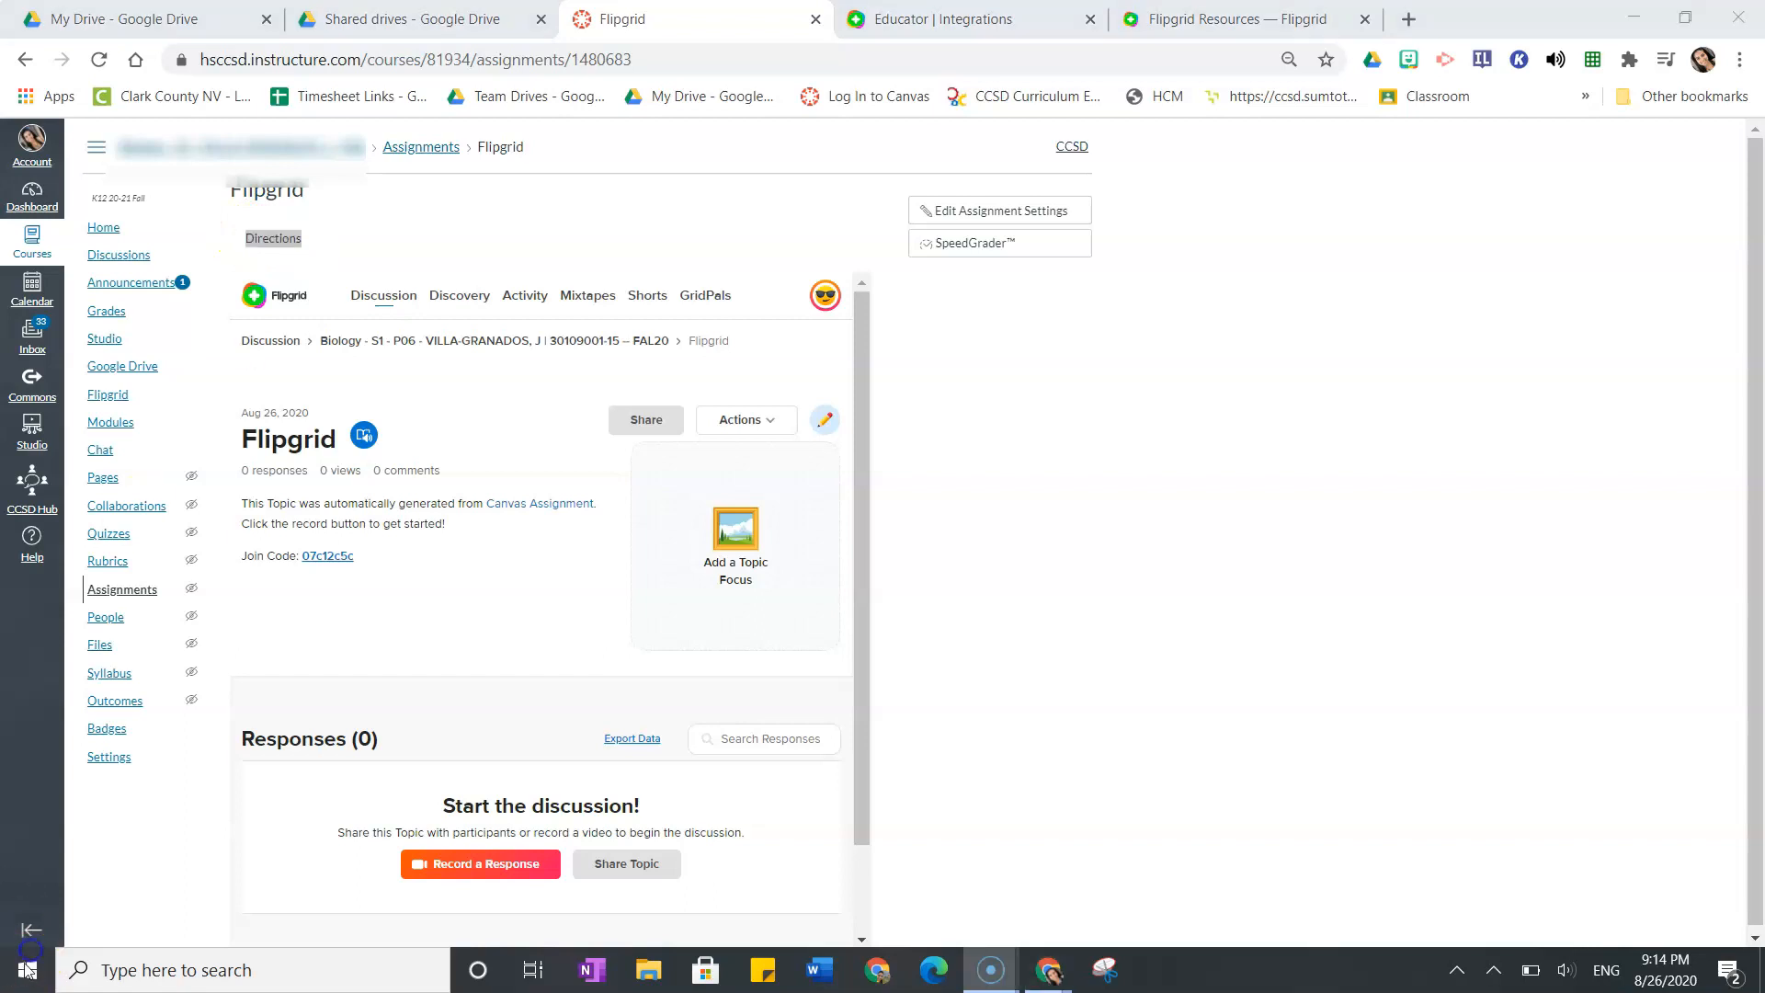
pyautogui.click(339, 510)
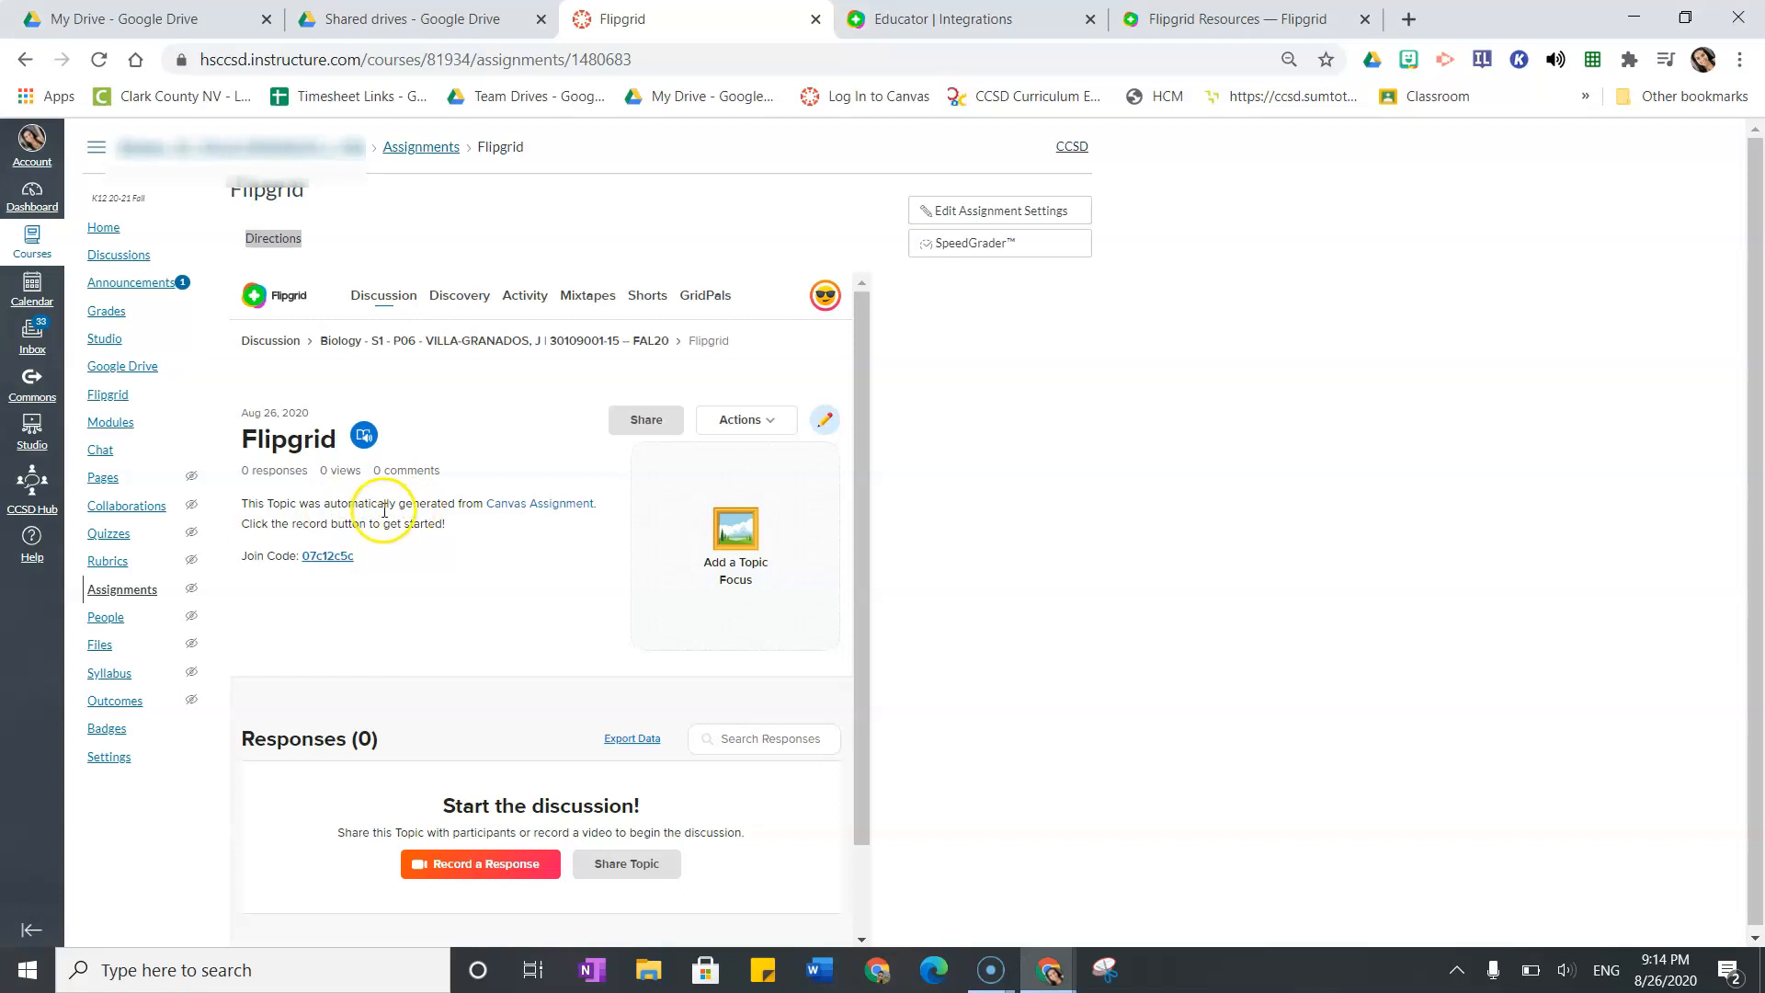
# Step: Add a topic focus to the embedded Flipgrid topic by uploading the image Weekly Modules (7) from Downloads
pyautogui.click(753, 542)
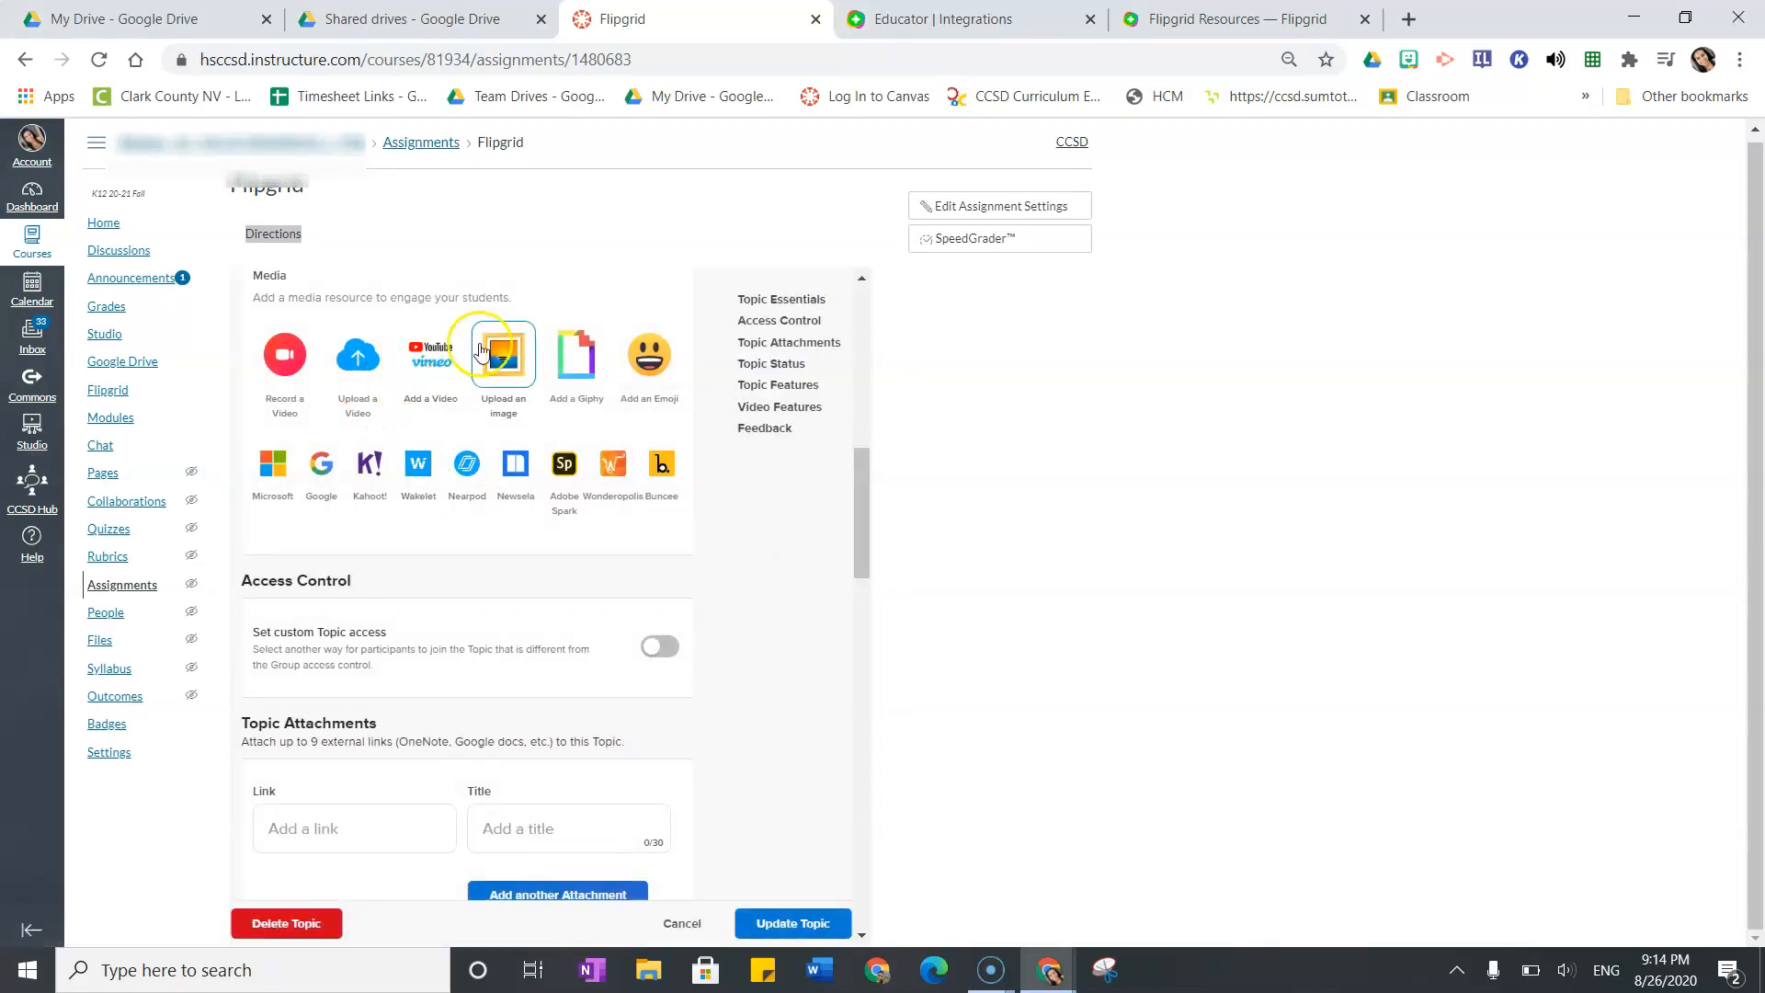
pyautogui.click(501, 368)
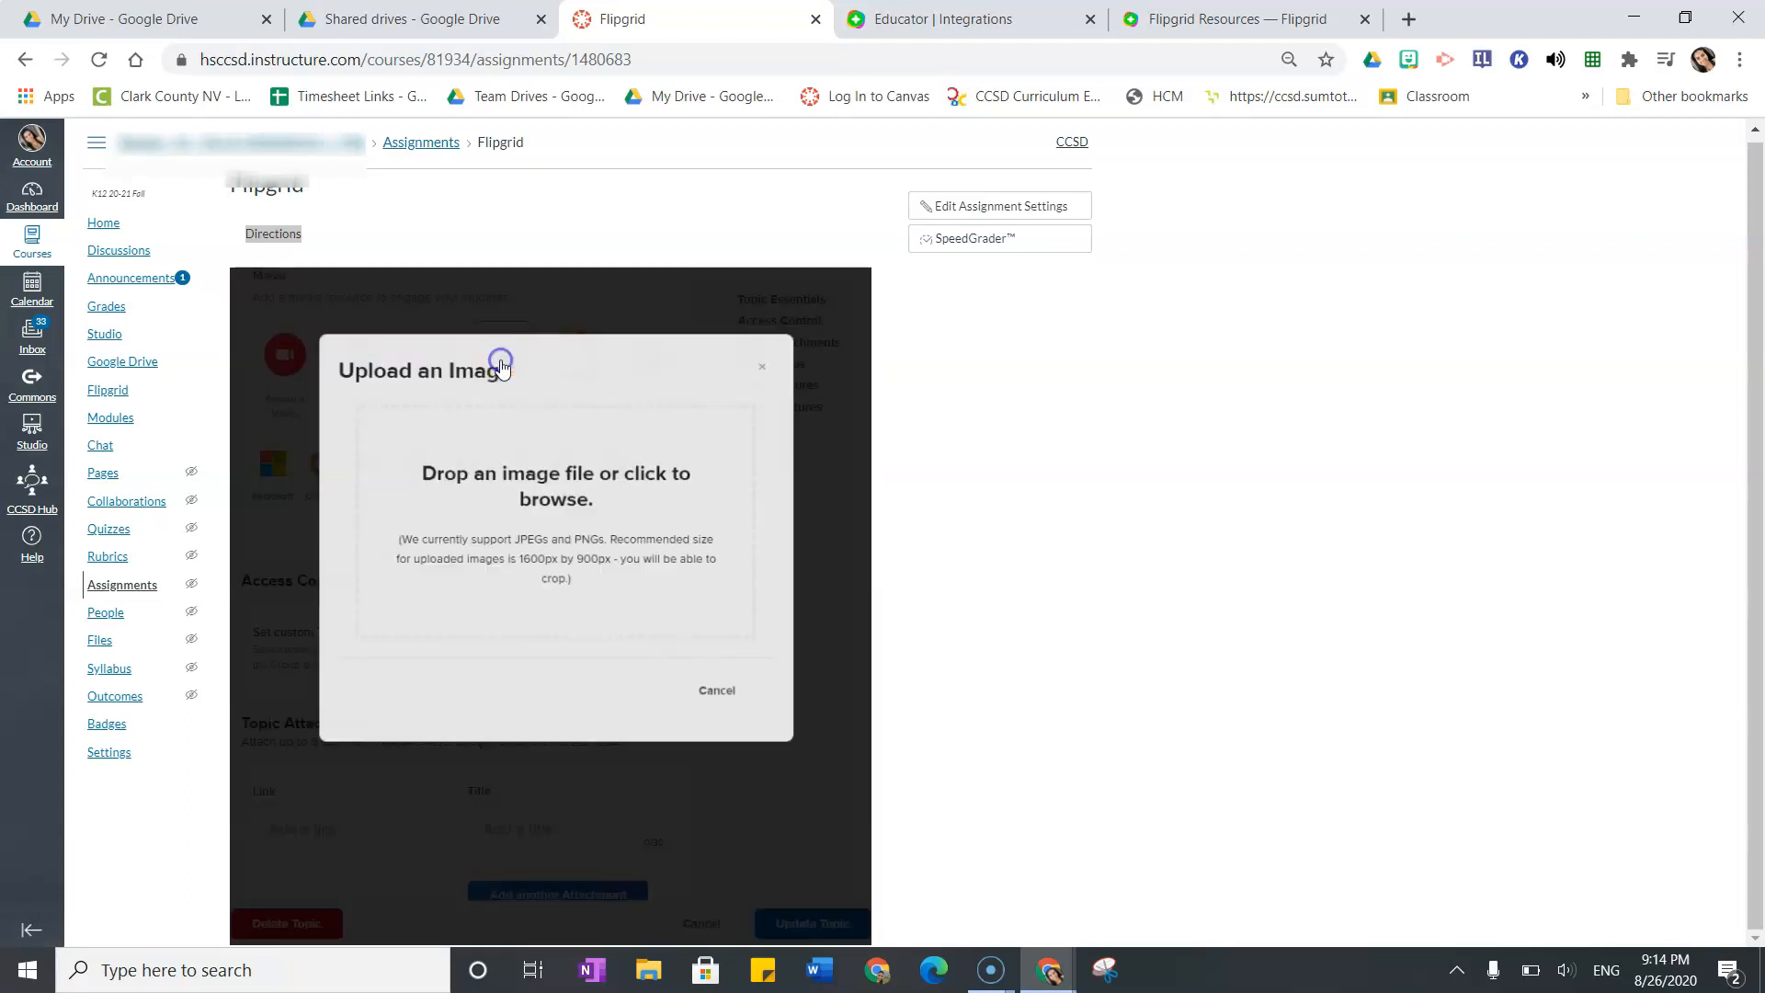
pyautogui.click(557, 523)
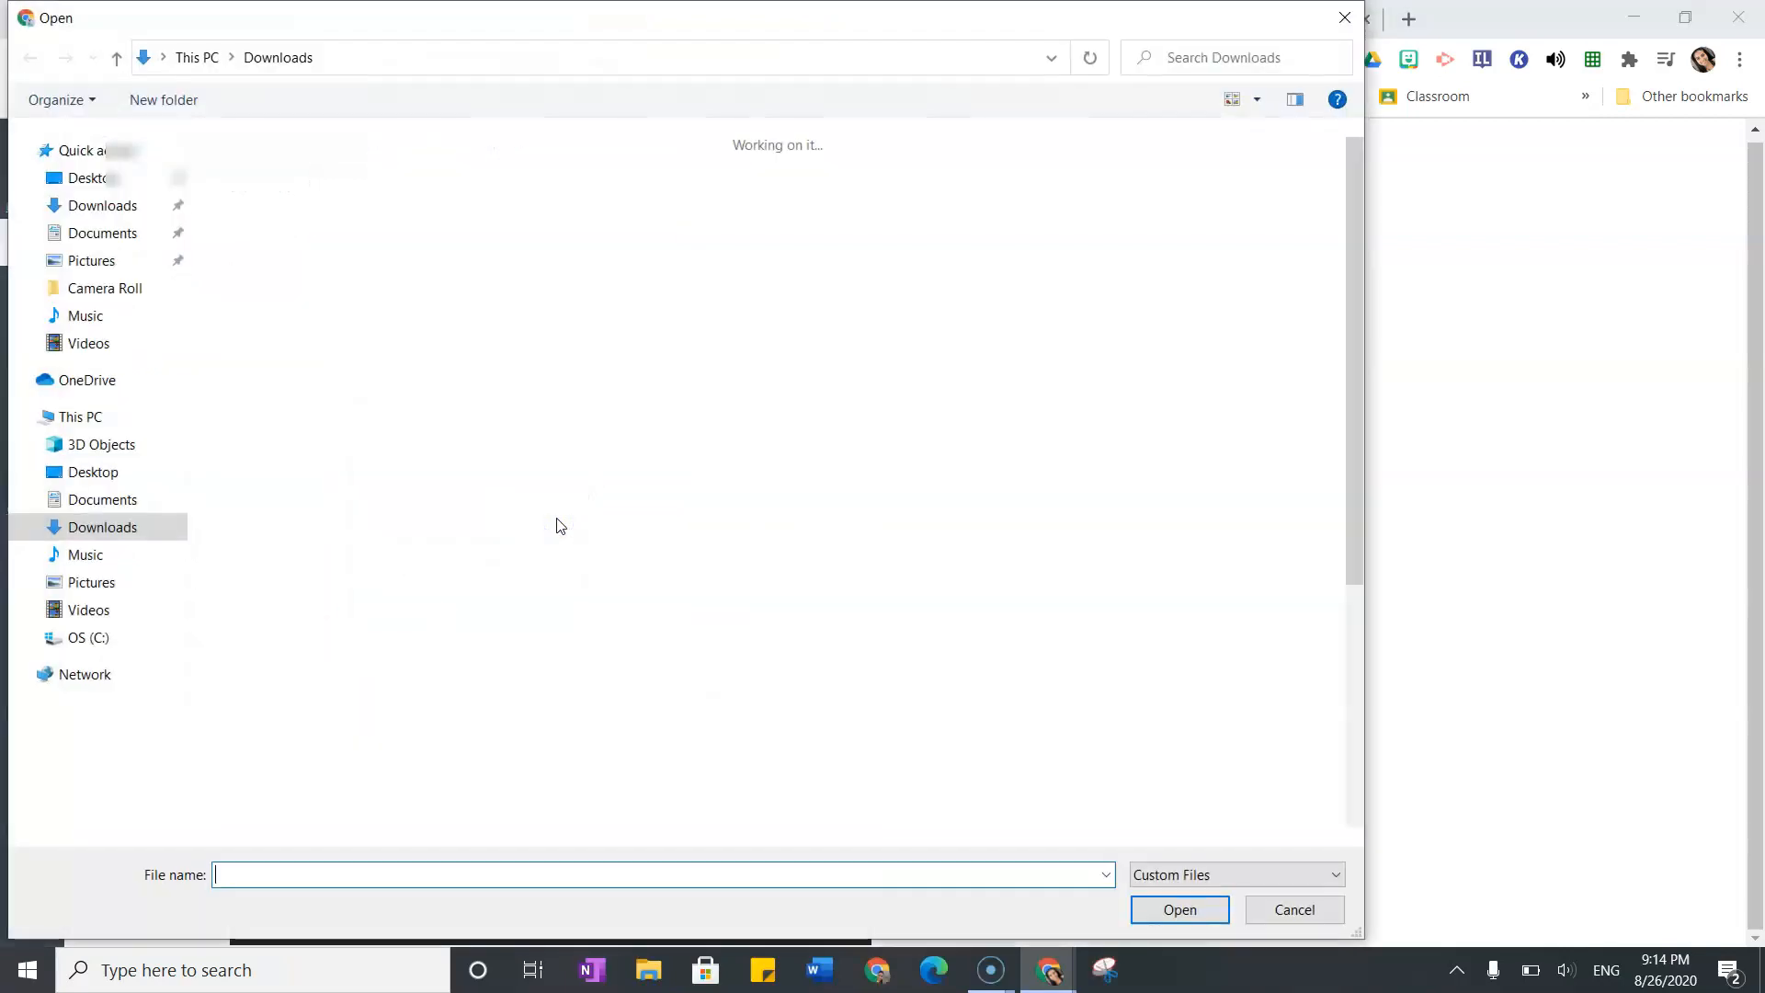
pyautogui.click(255, 352)
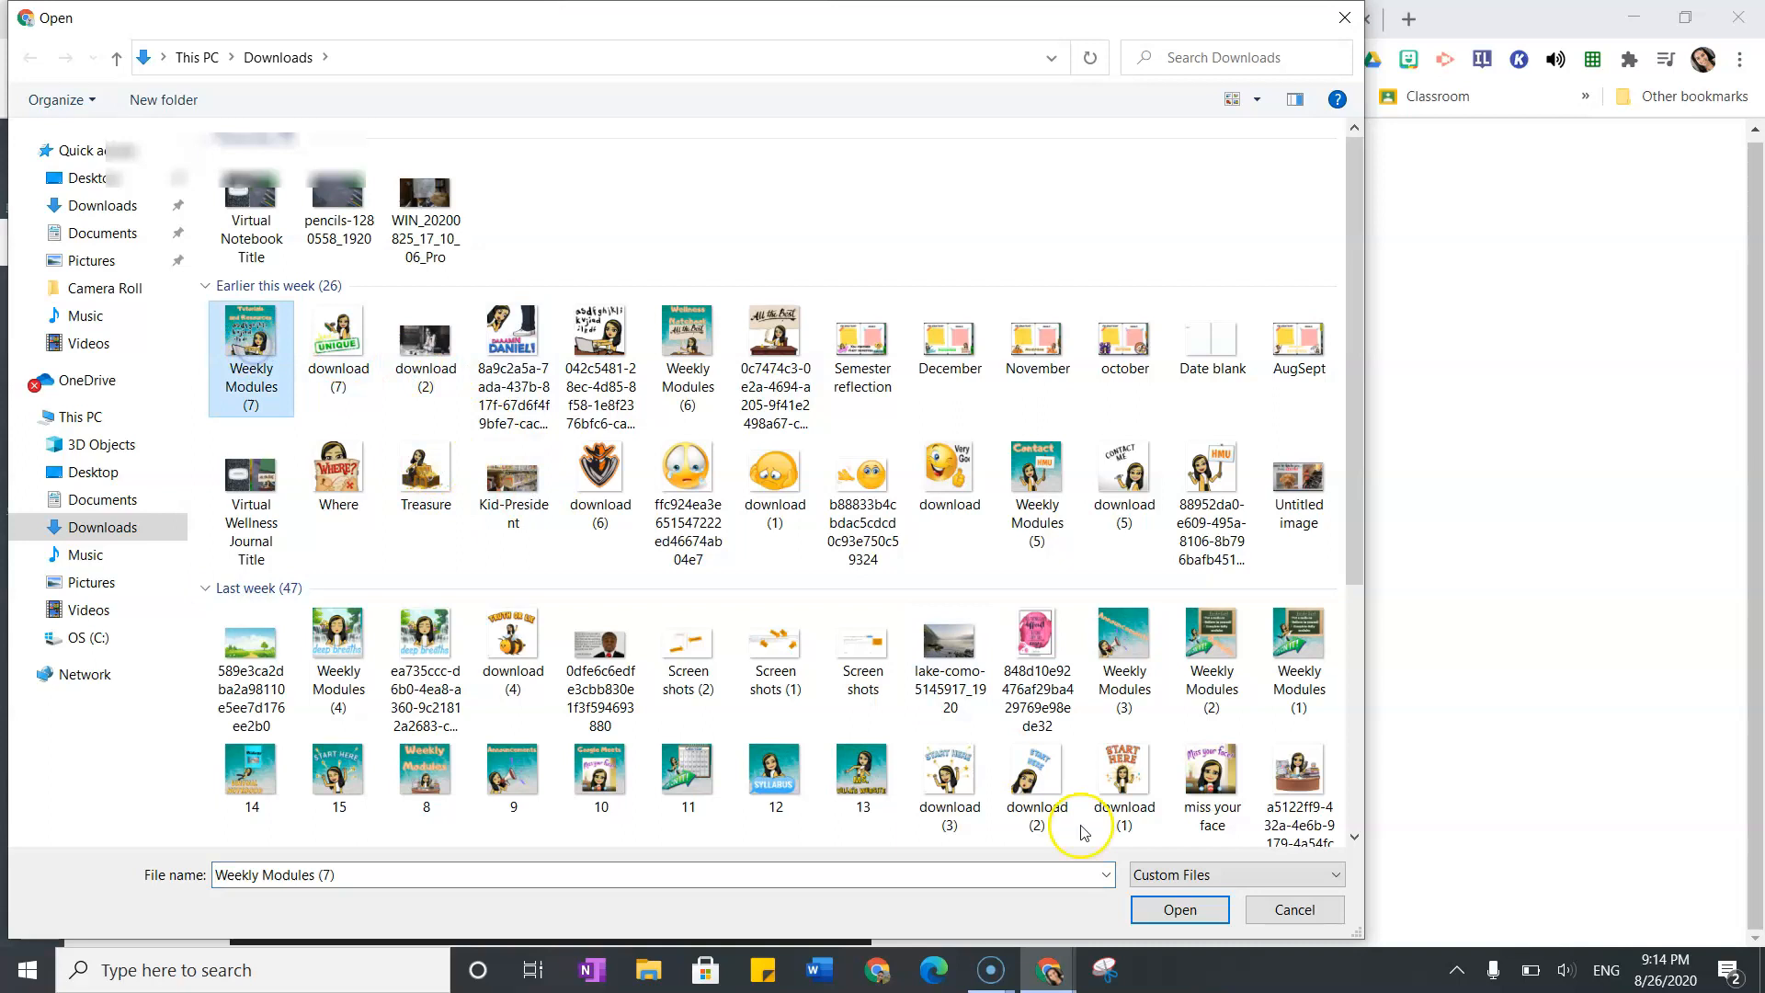
pyautogui.click(1178, 910)
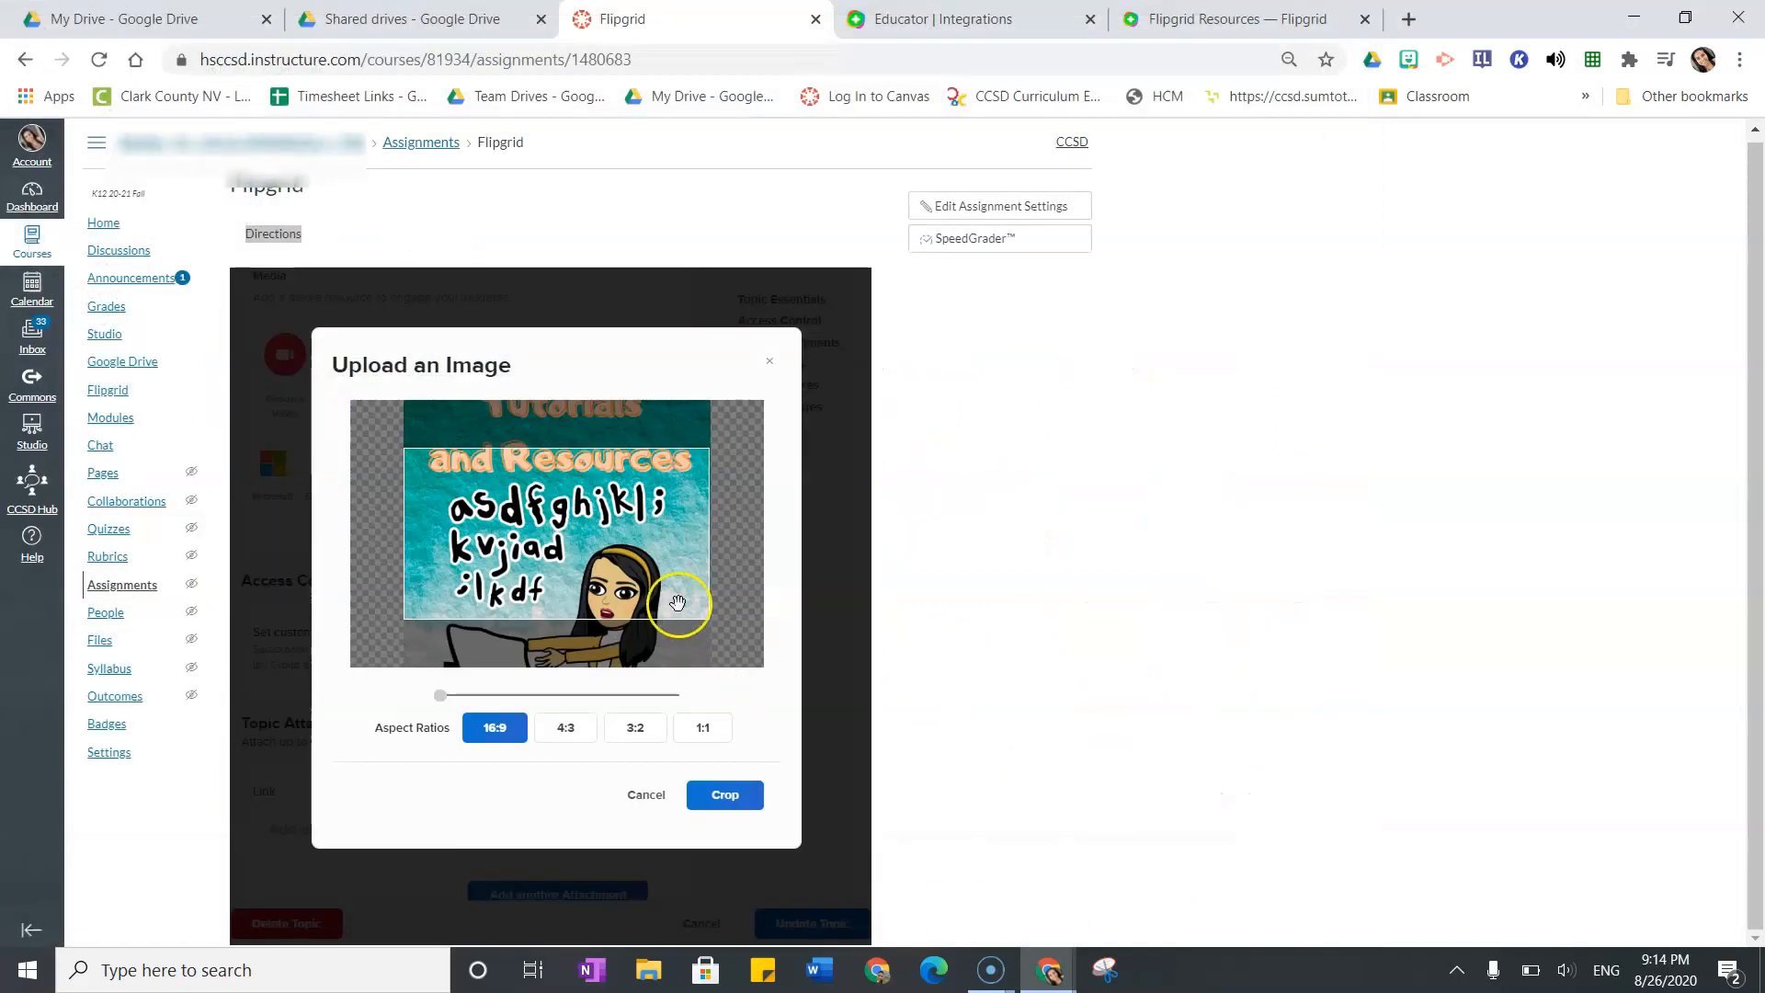
# Step: Try the other aspect ratios for the uploaded image and crop it at 1:1
pyautogui.moveTo(623, 530); pyautogui.dragTo(625, 564)
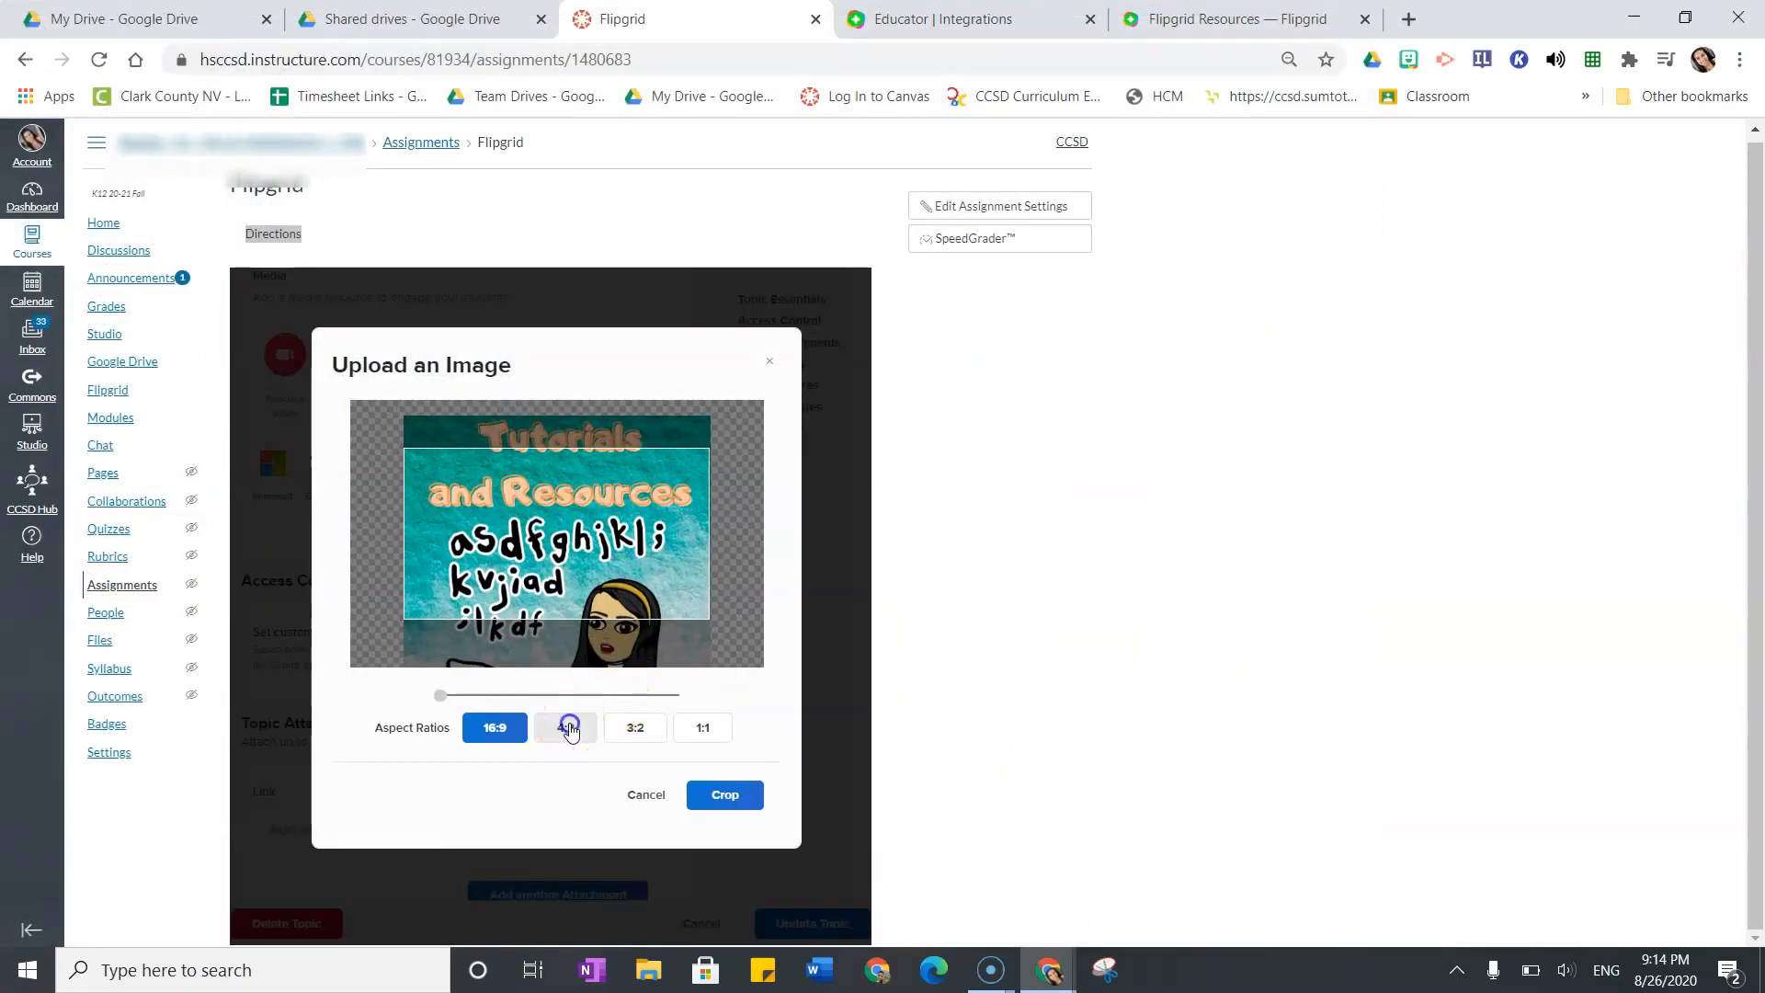
pyautogui.click(567, 726)
pyautogui.click(622, 731)
pyautogui.click(734, 729)
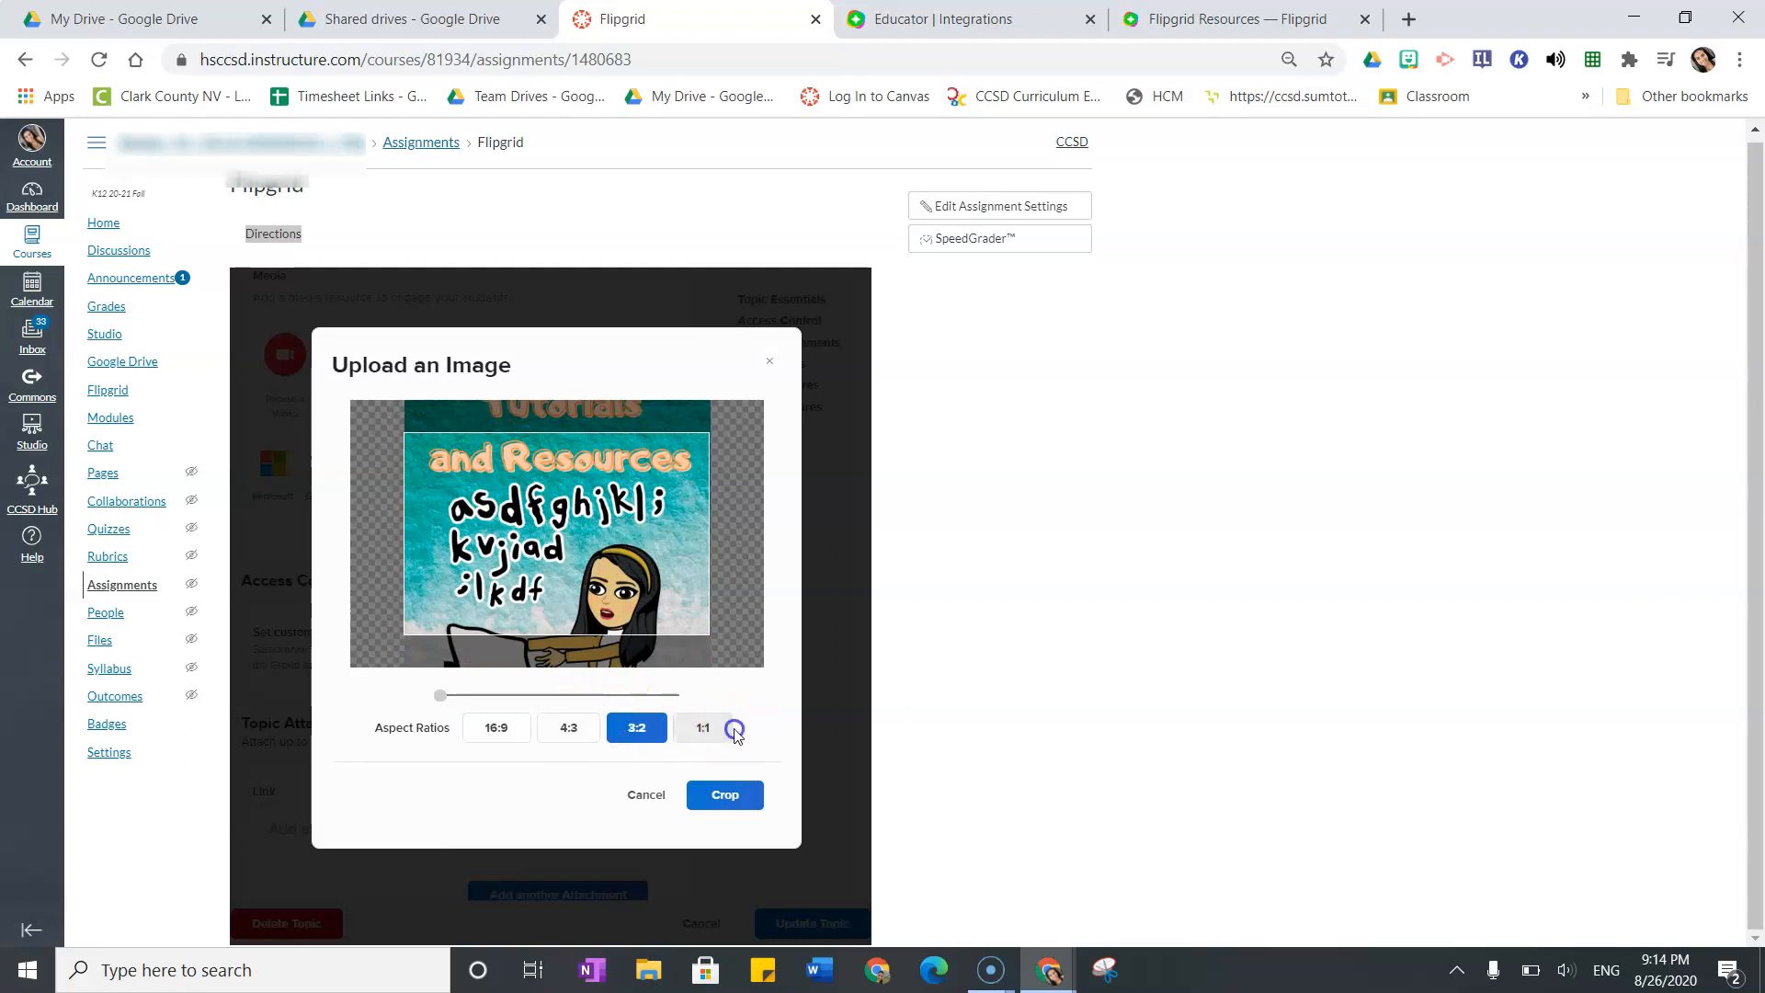
pyautogui.click(699, 731)
pyautogui.click(731, 813)
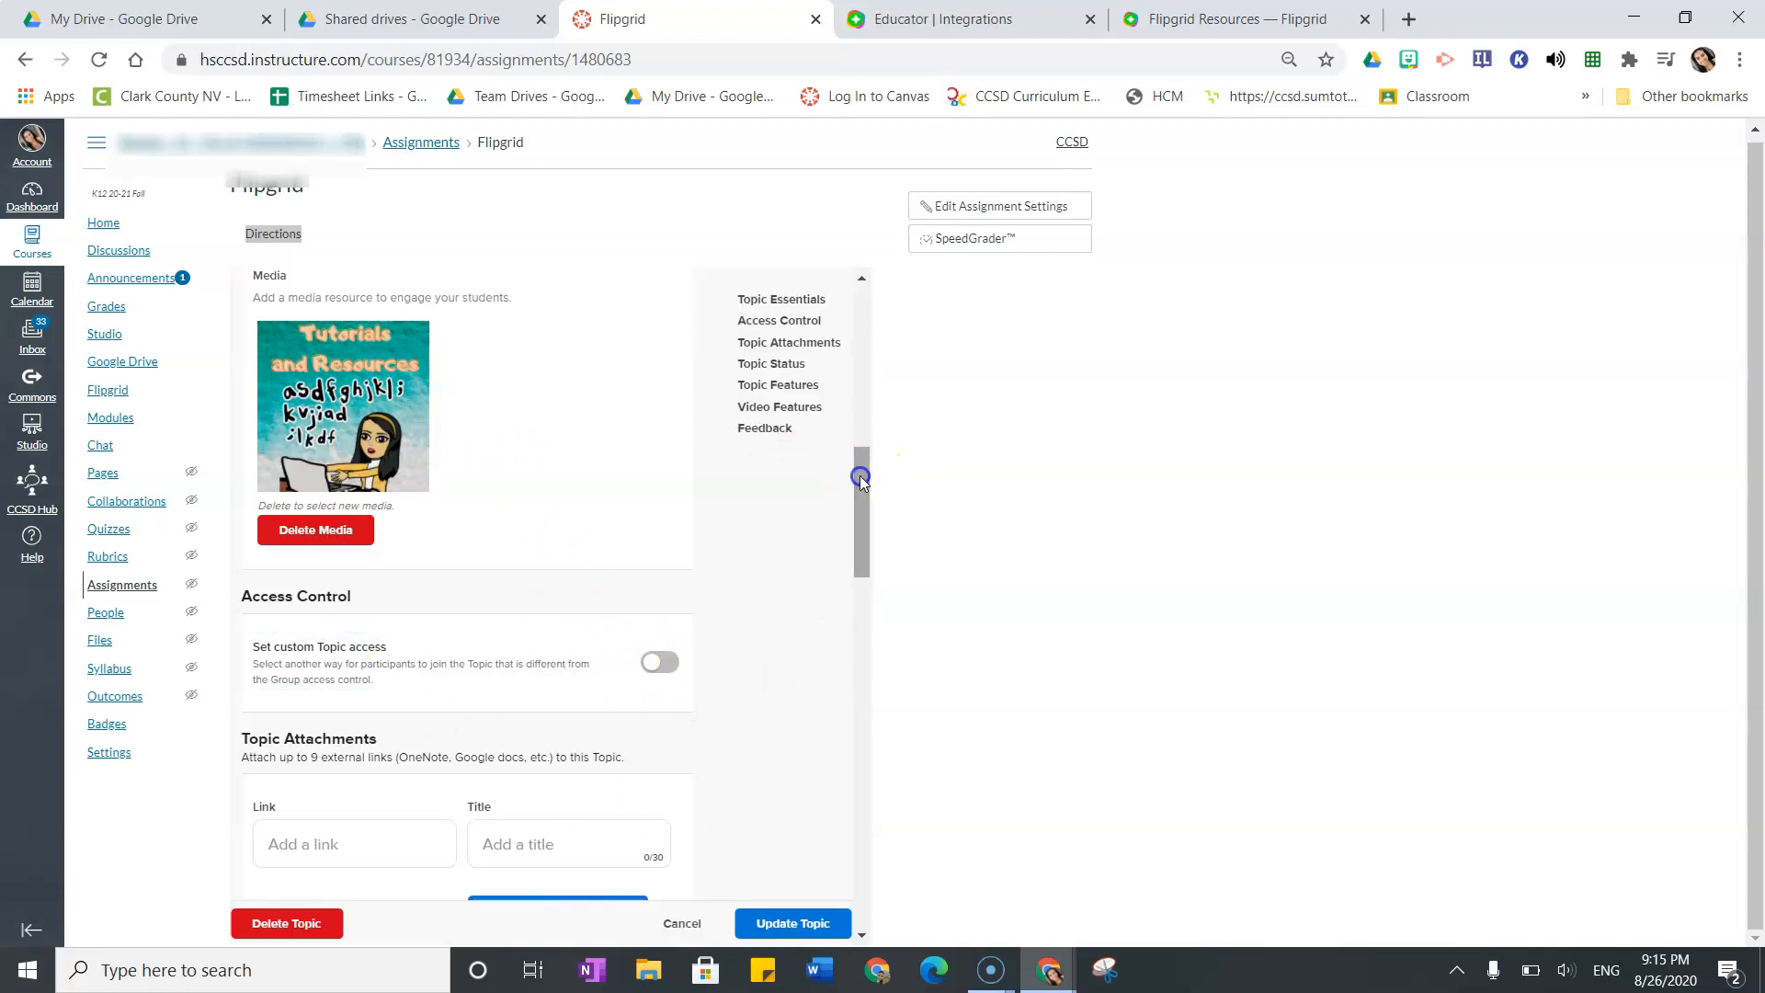
# Step: Enable Likes in the topic's video features so students can like other student videos
pyautogui.moveTo(859, 476); pyautogui.dragTo(818, 794)
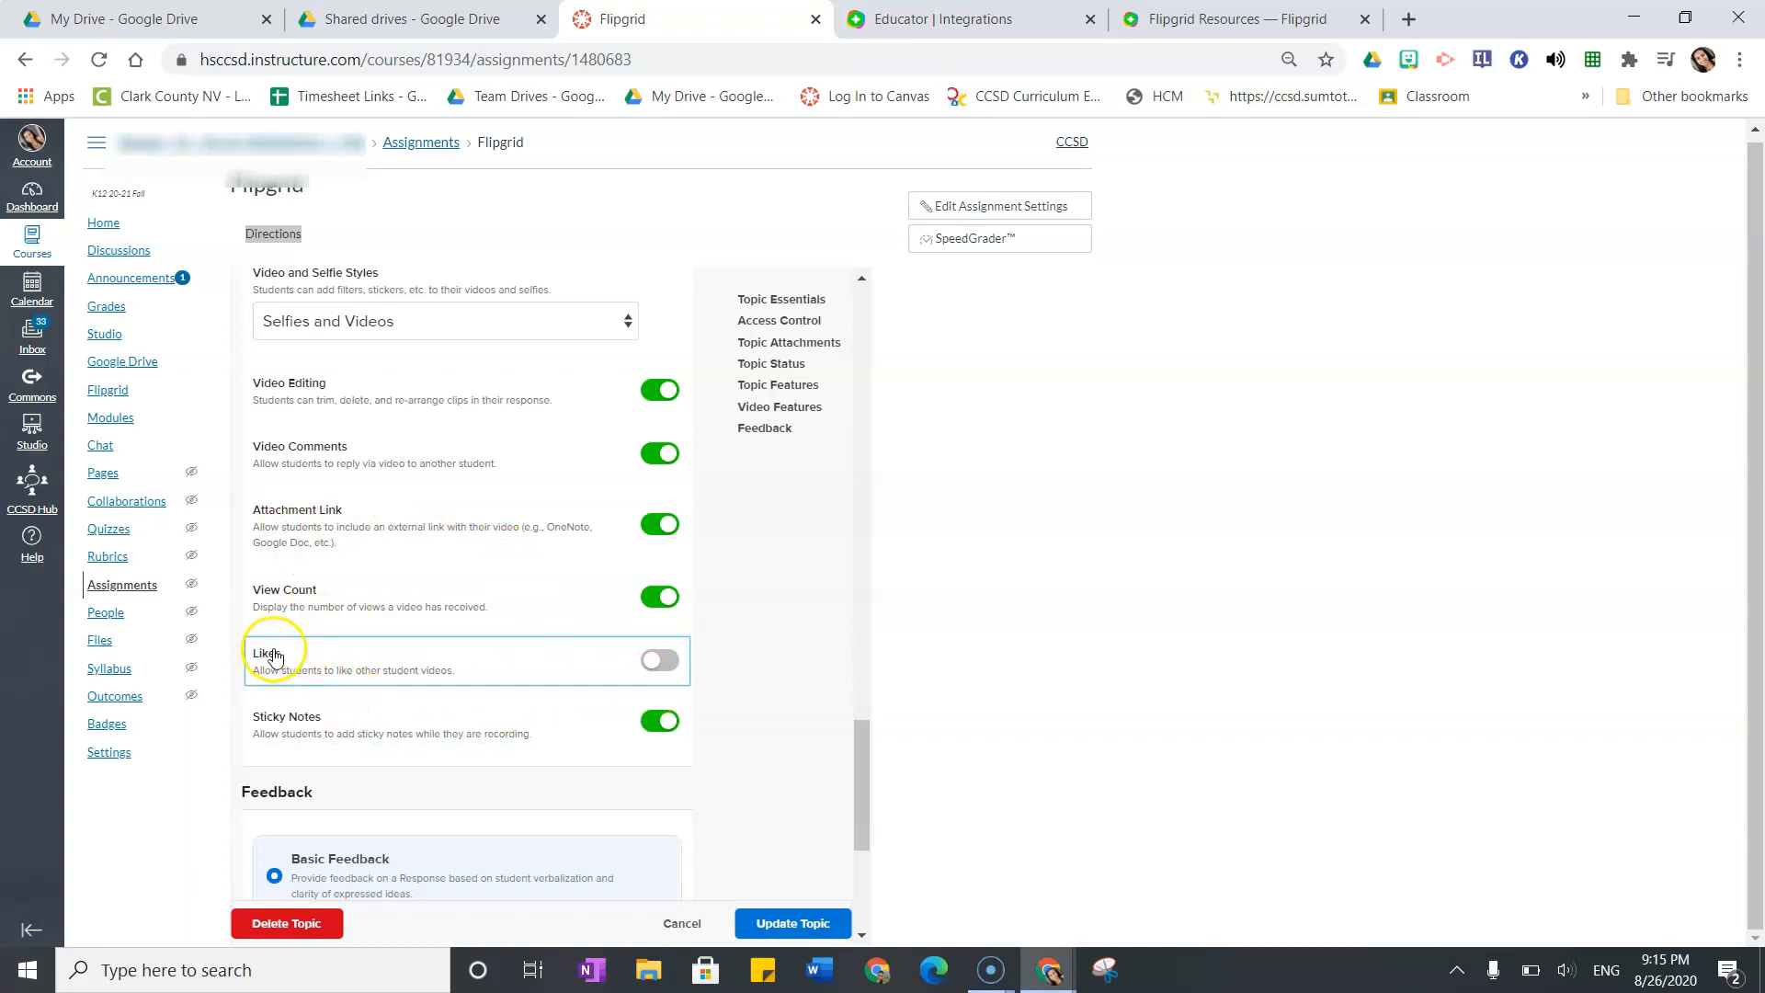
pyautogui.click(658, 662)
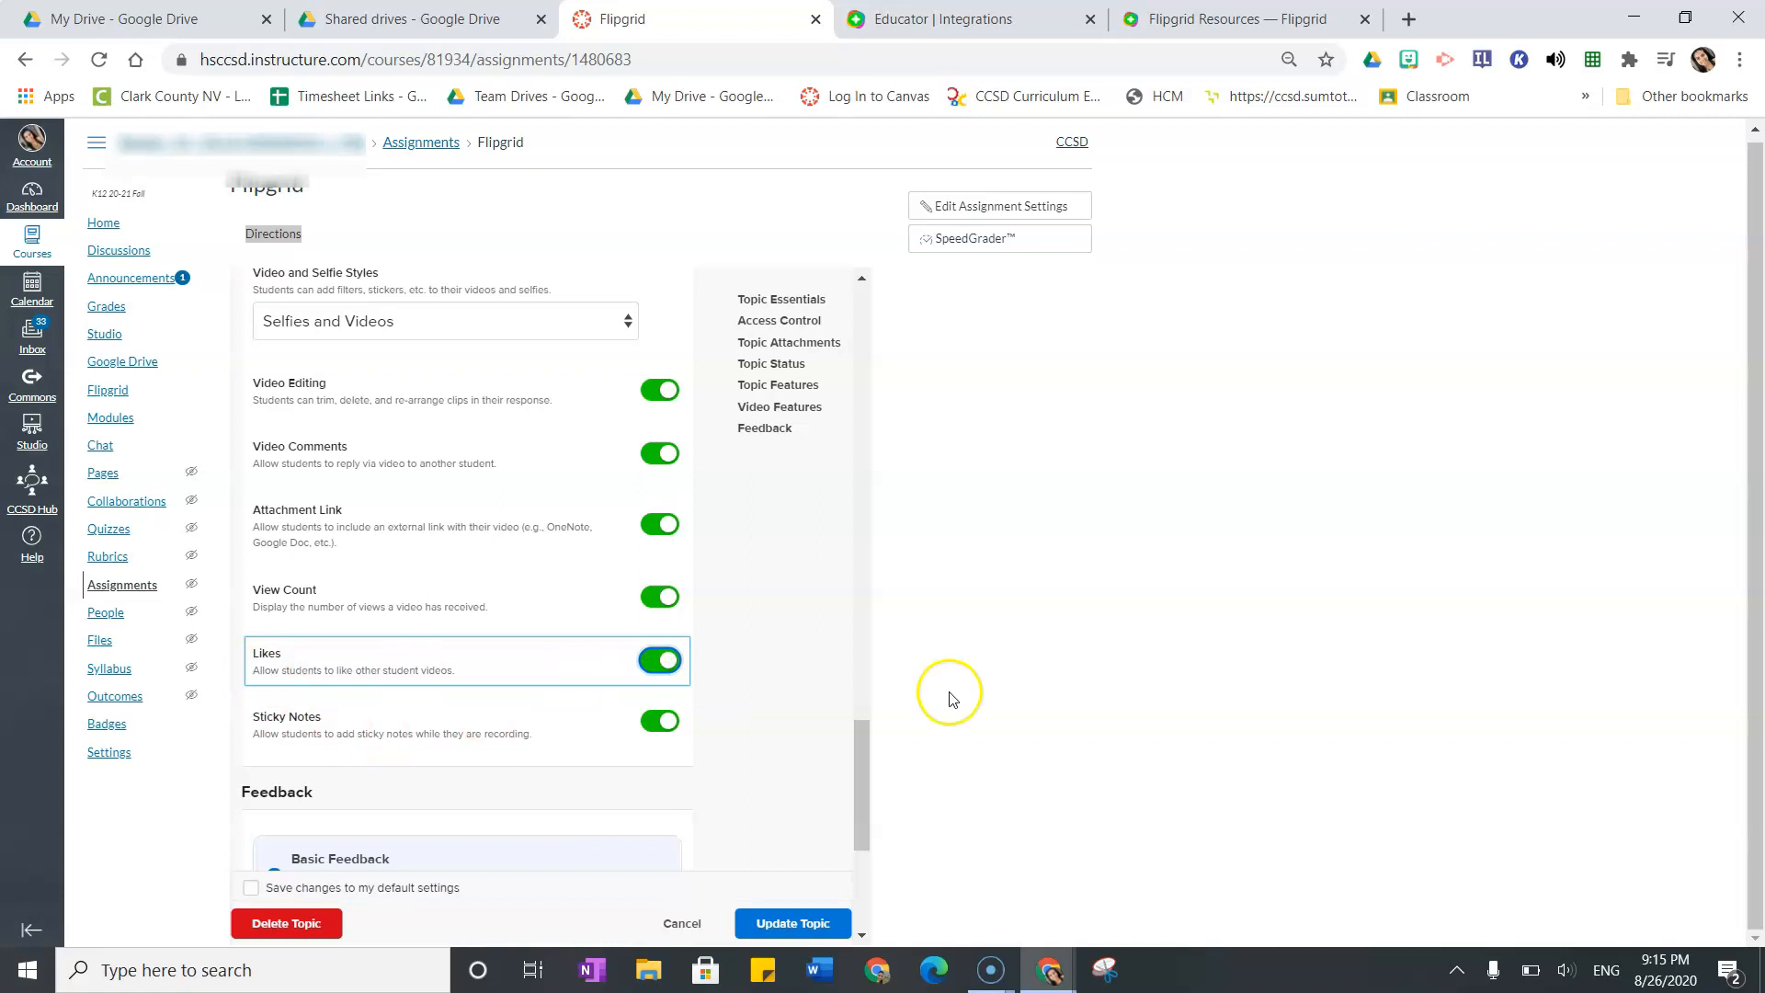
pyautogui.moveTo(859, 729); pyautogui.dragTo(838, 837)
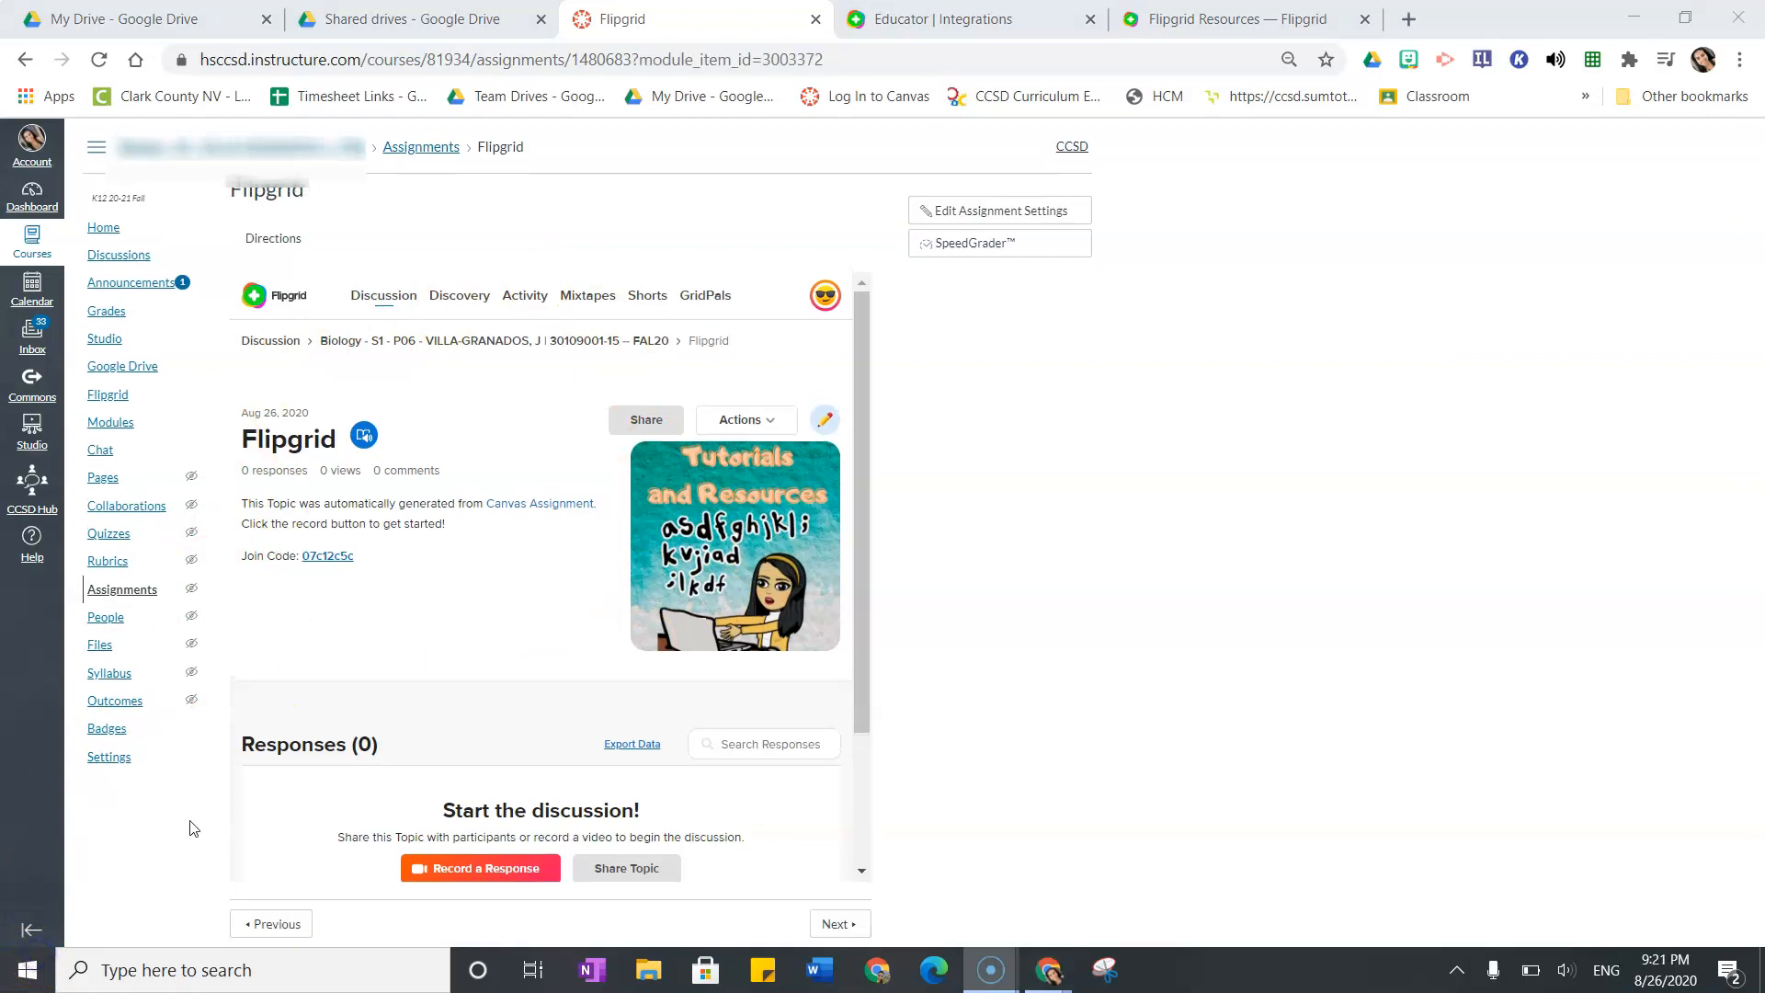
# Step: Switch the Biology course to Student View from its home page and open the course modules
pyautogui.click(103, 230)
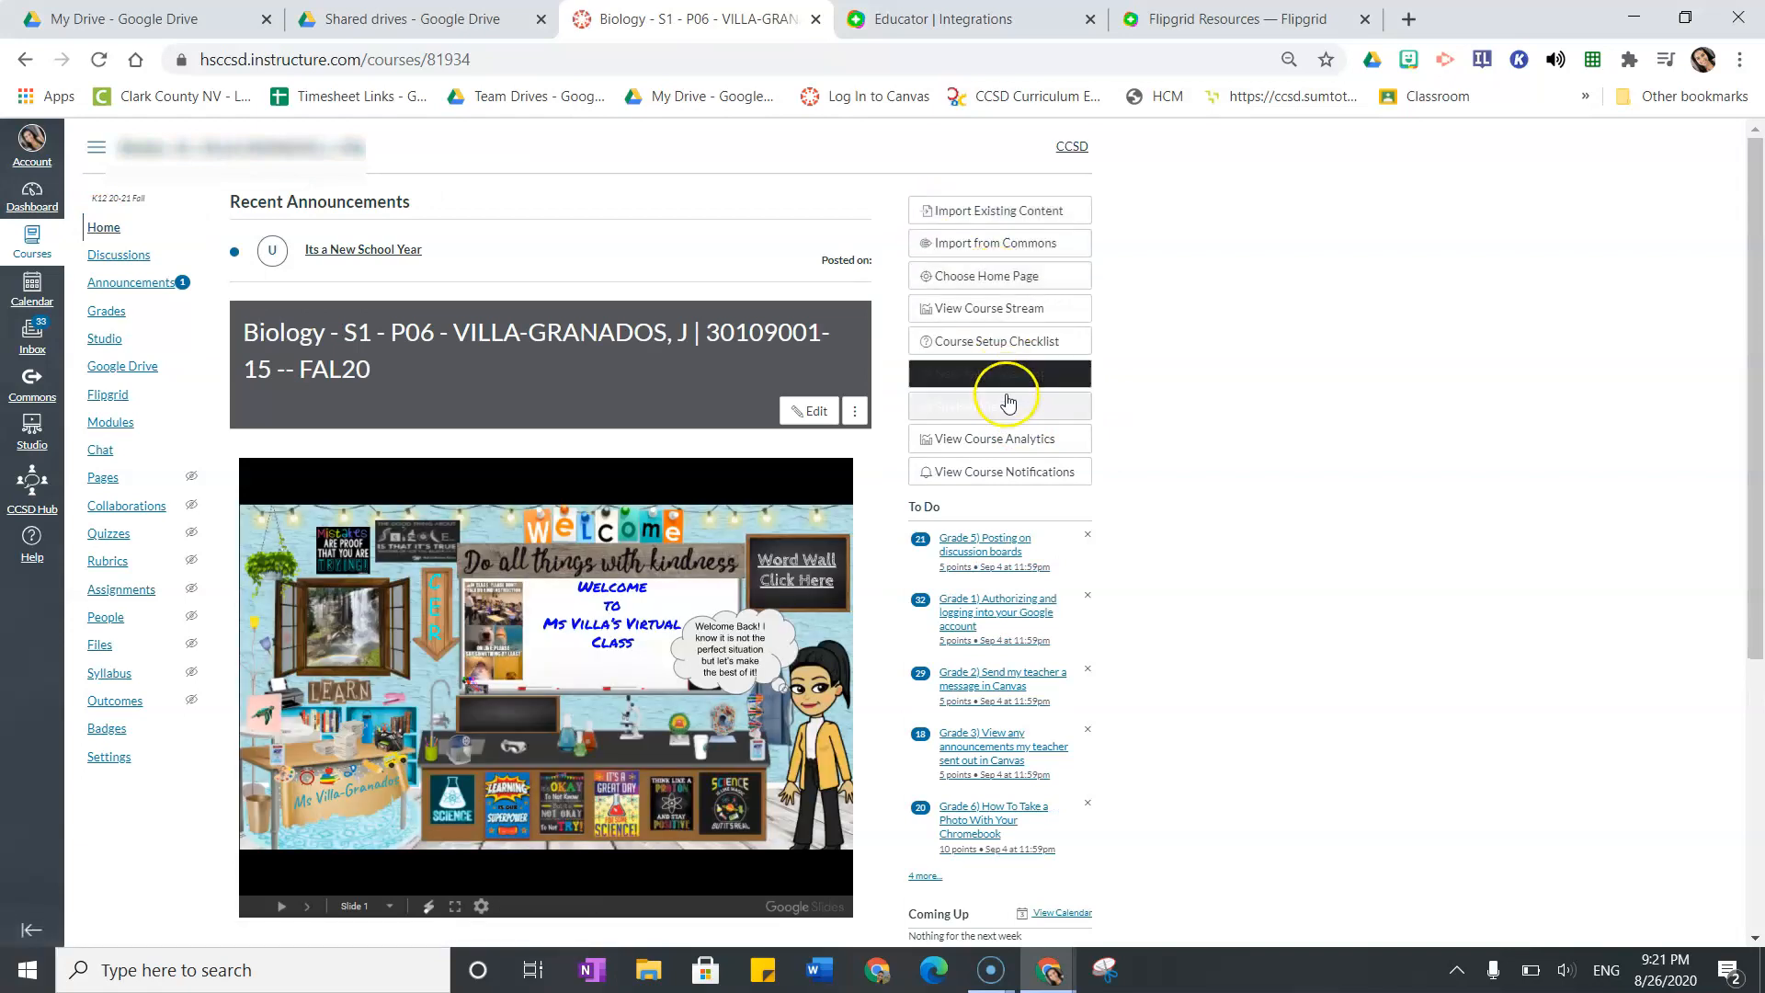
pyautogui.click(1008, 402)
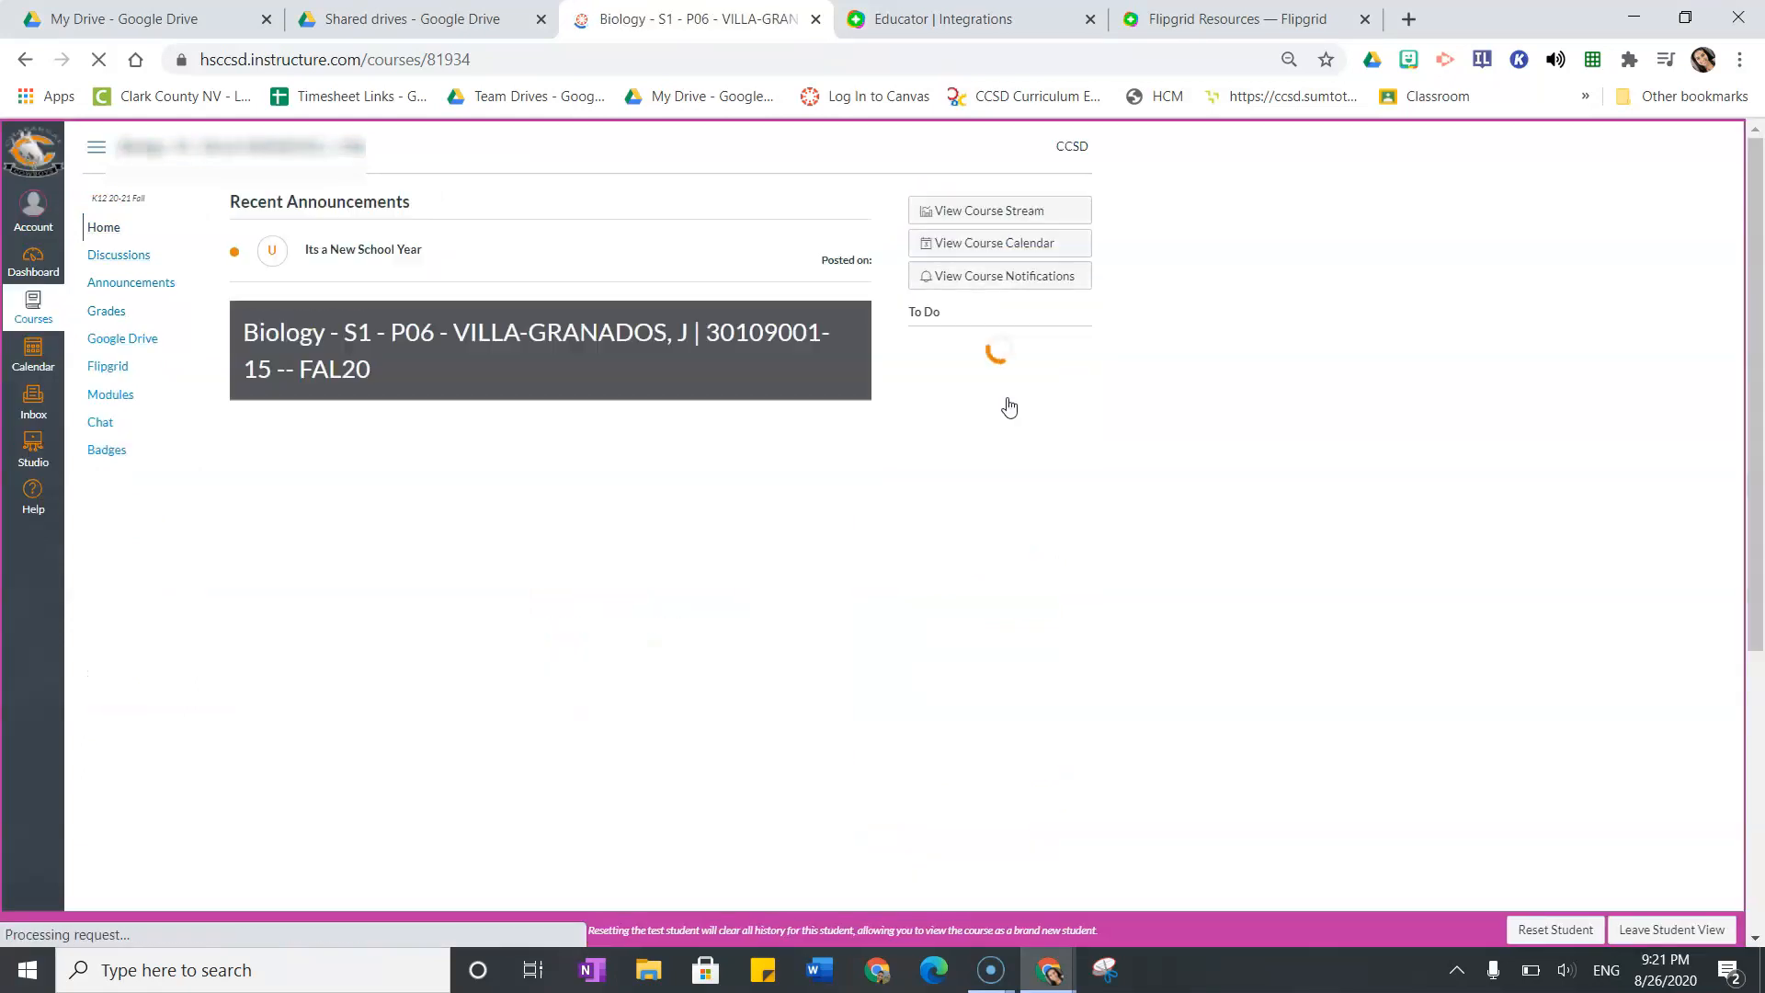
pyautogui.click(113, 395)
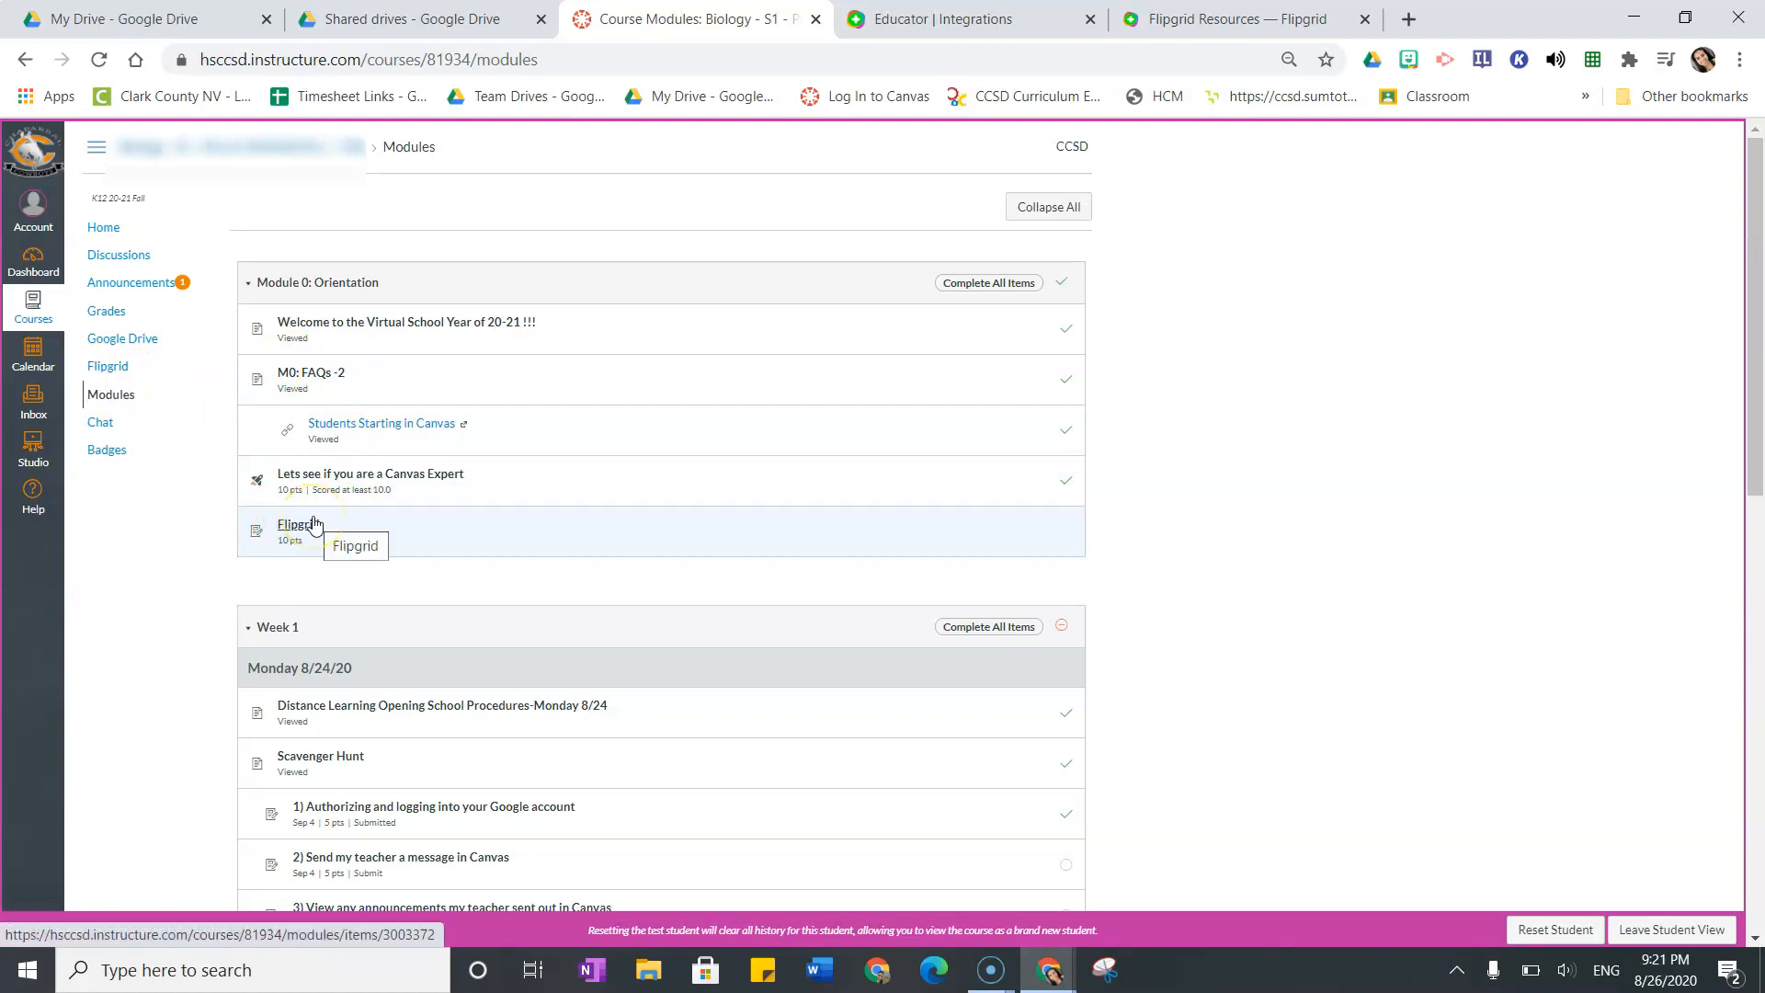
# Step: Open the course's Flipgrid page as the test student, start a video response, and allow the site's camera and microphone access
pyautogui.click(116, 371)
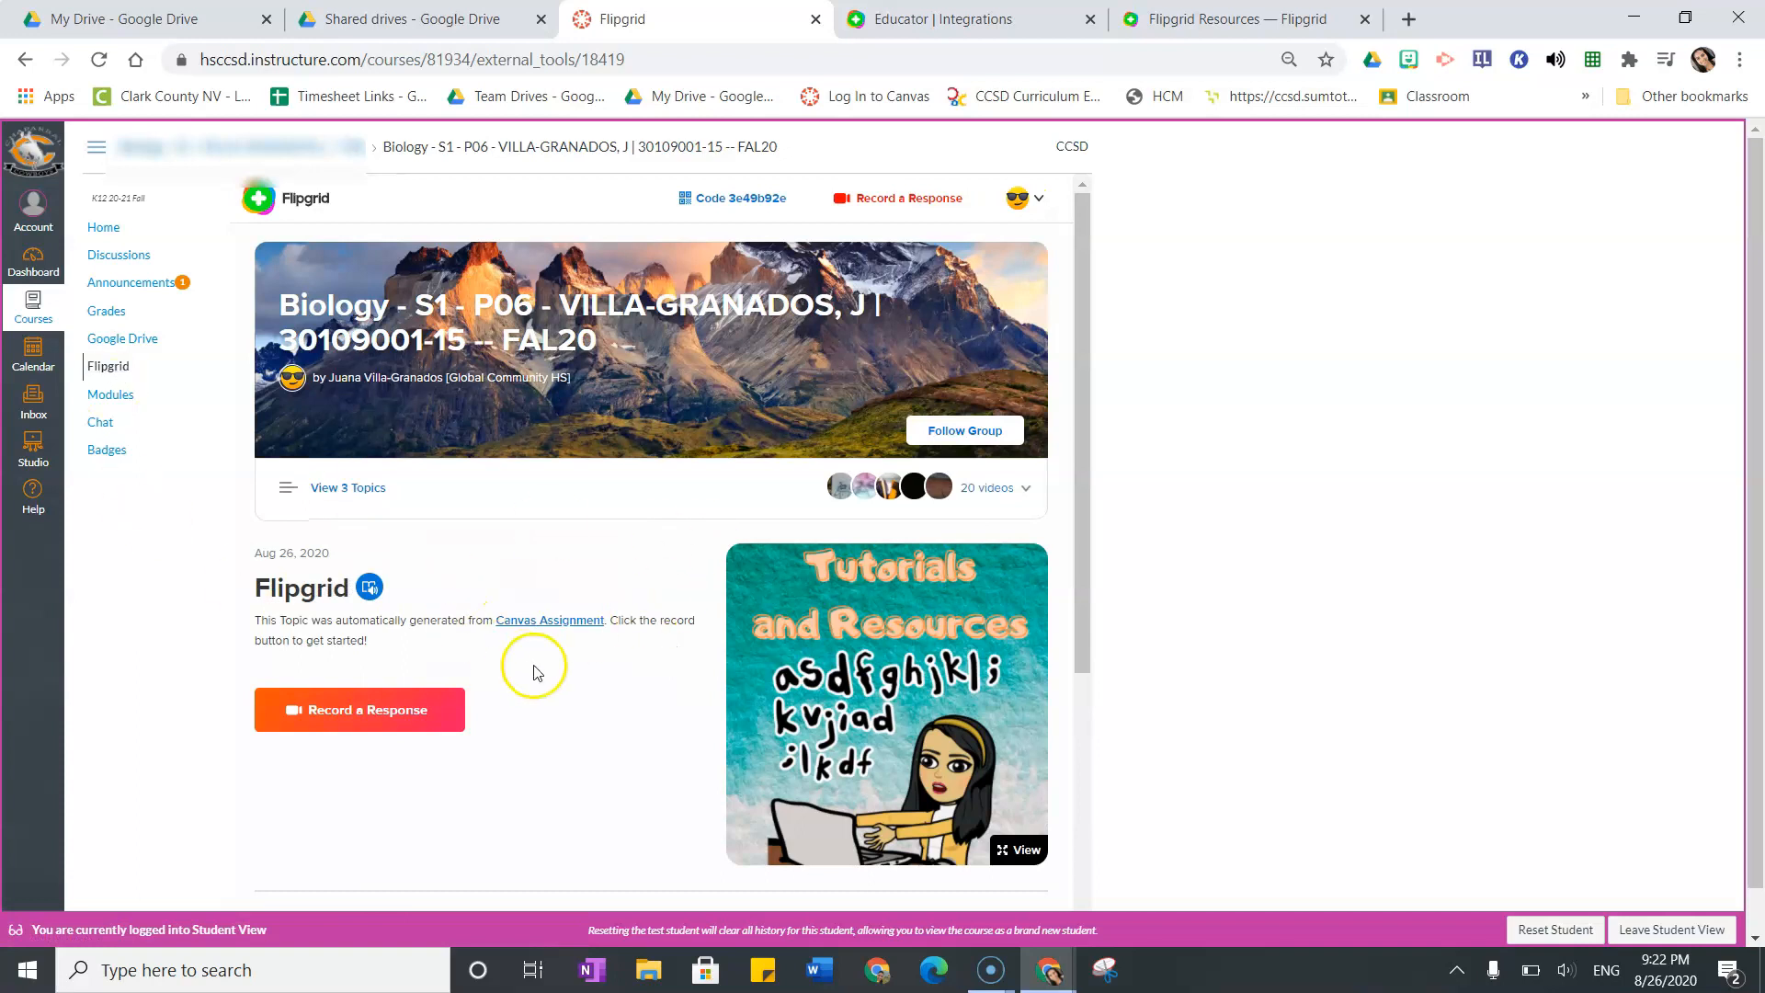
pyautogui.click(343, 713)
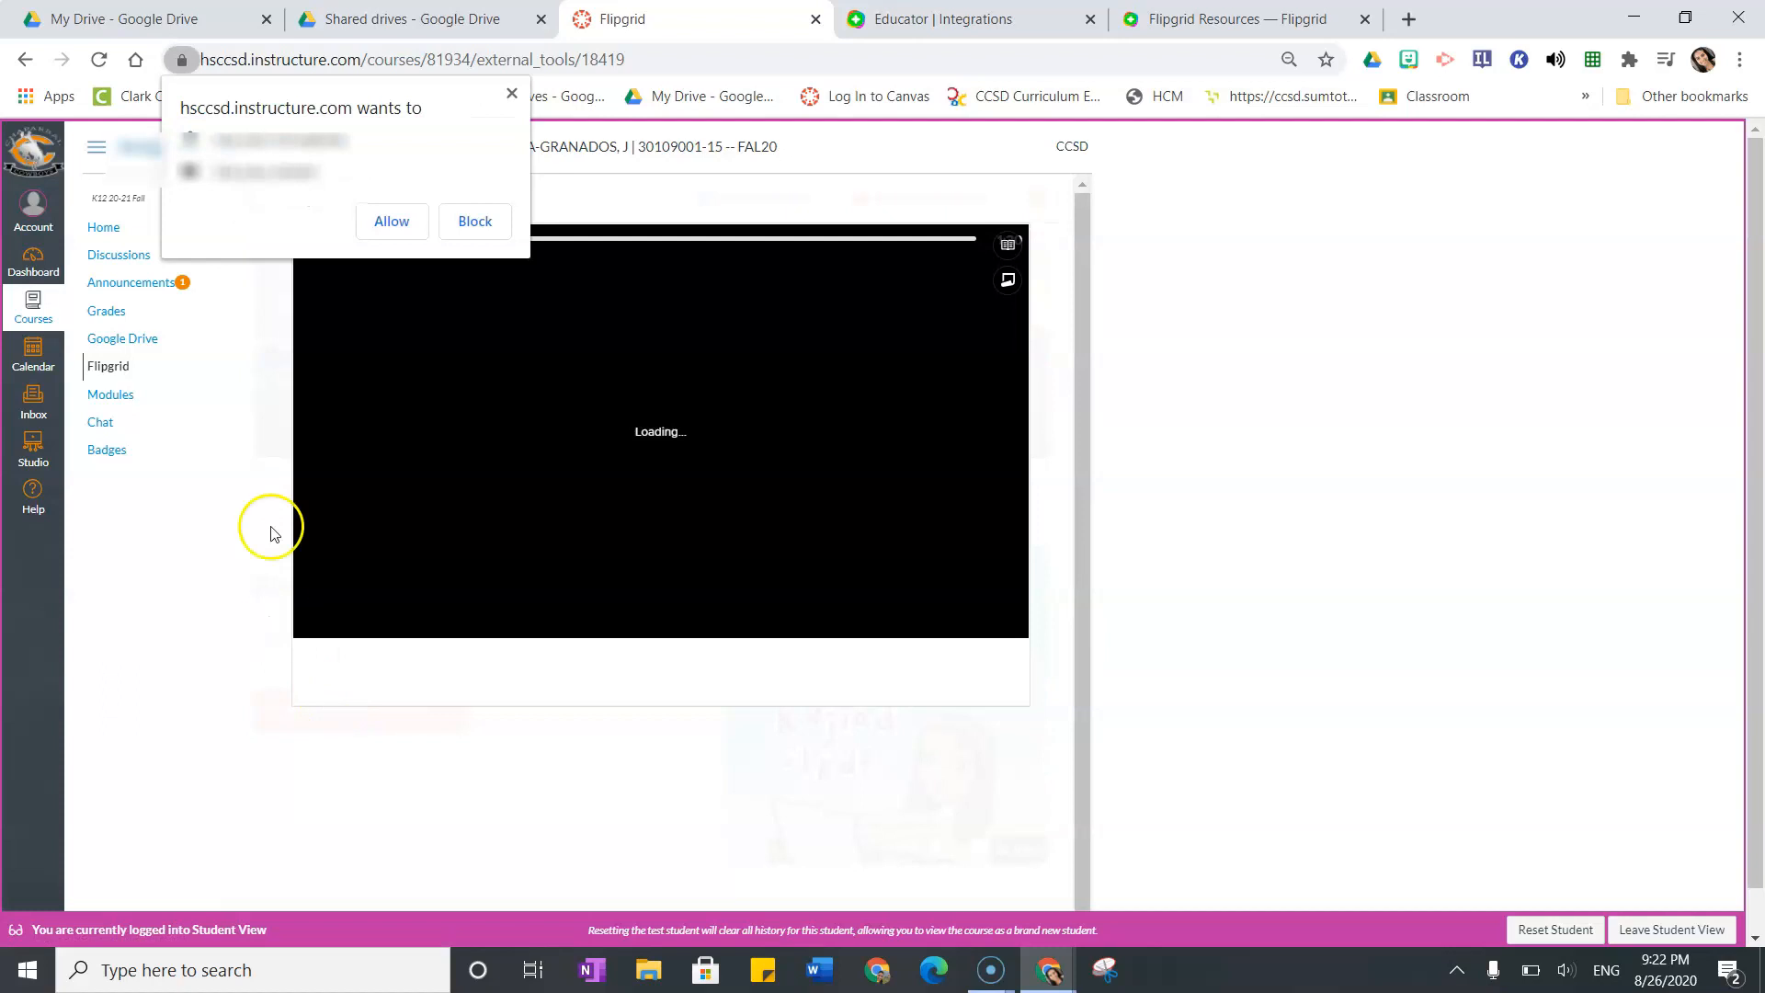
pyautogui.click(381, 222)
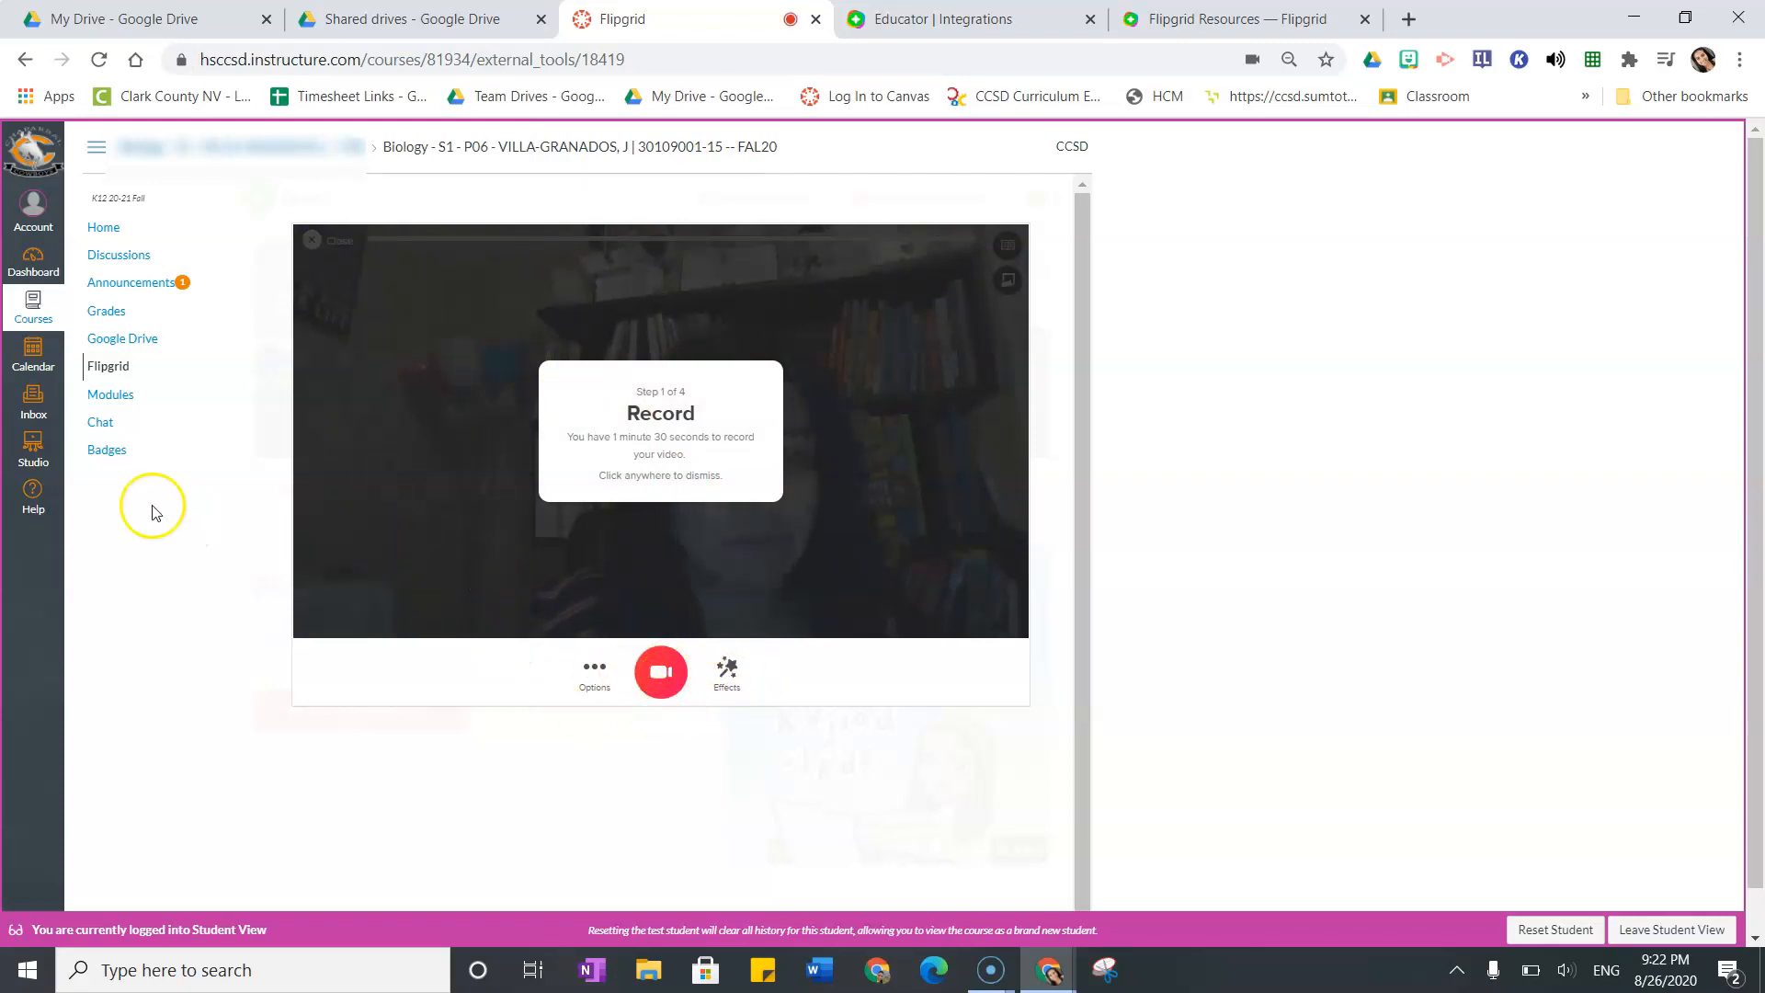
# Step: Open the Flipgrid assignment from Module 0: Orientation and start a video response in its embedded topic
pyautogui.click(105, 396)
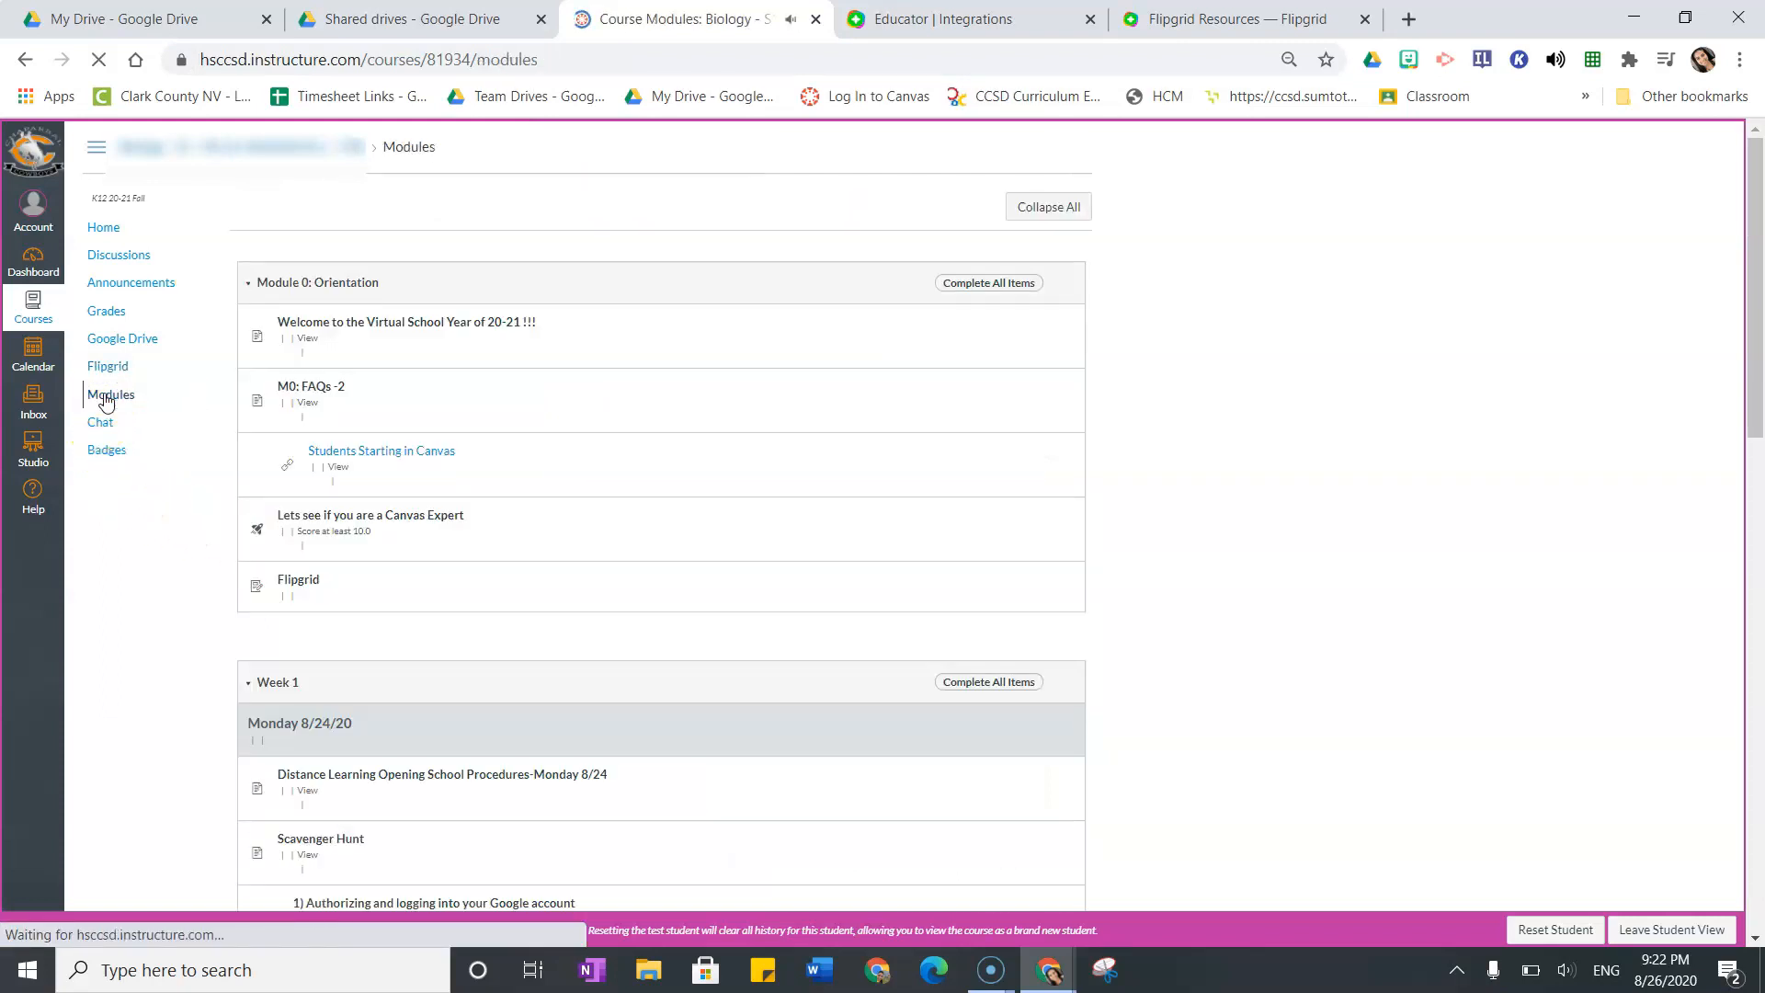
pyautogui.click(307, 532)
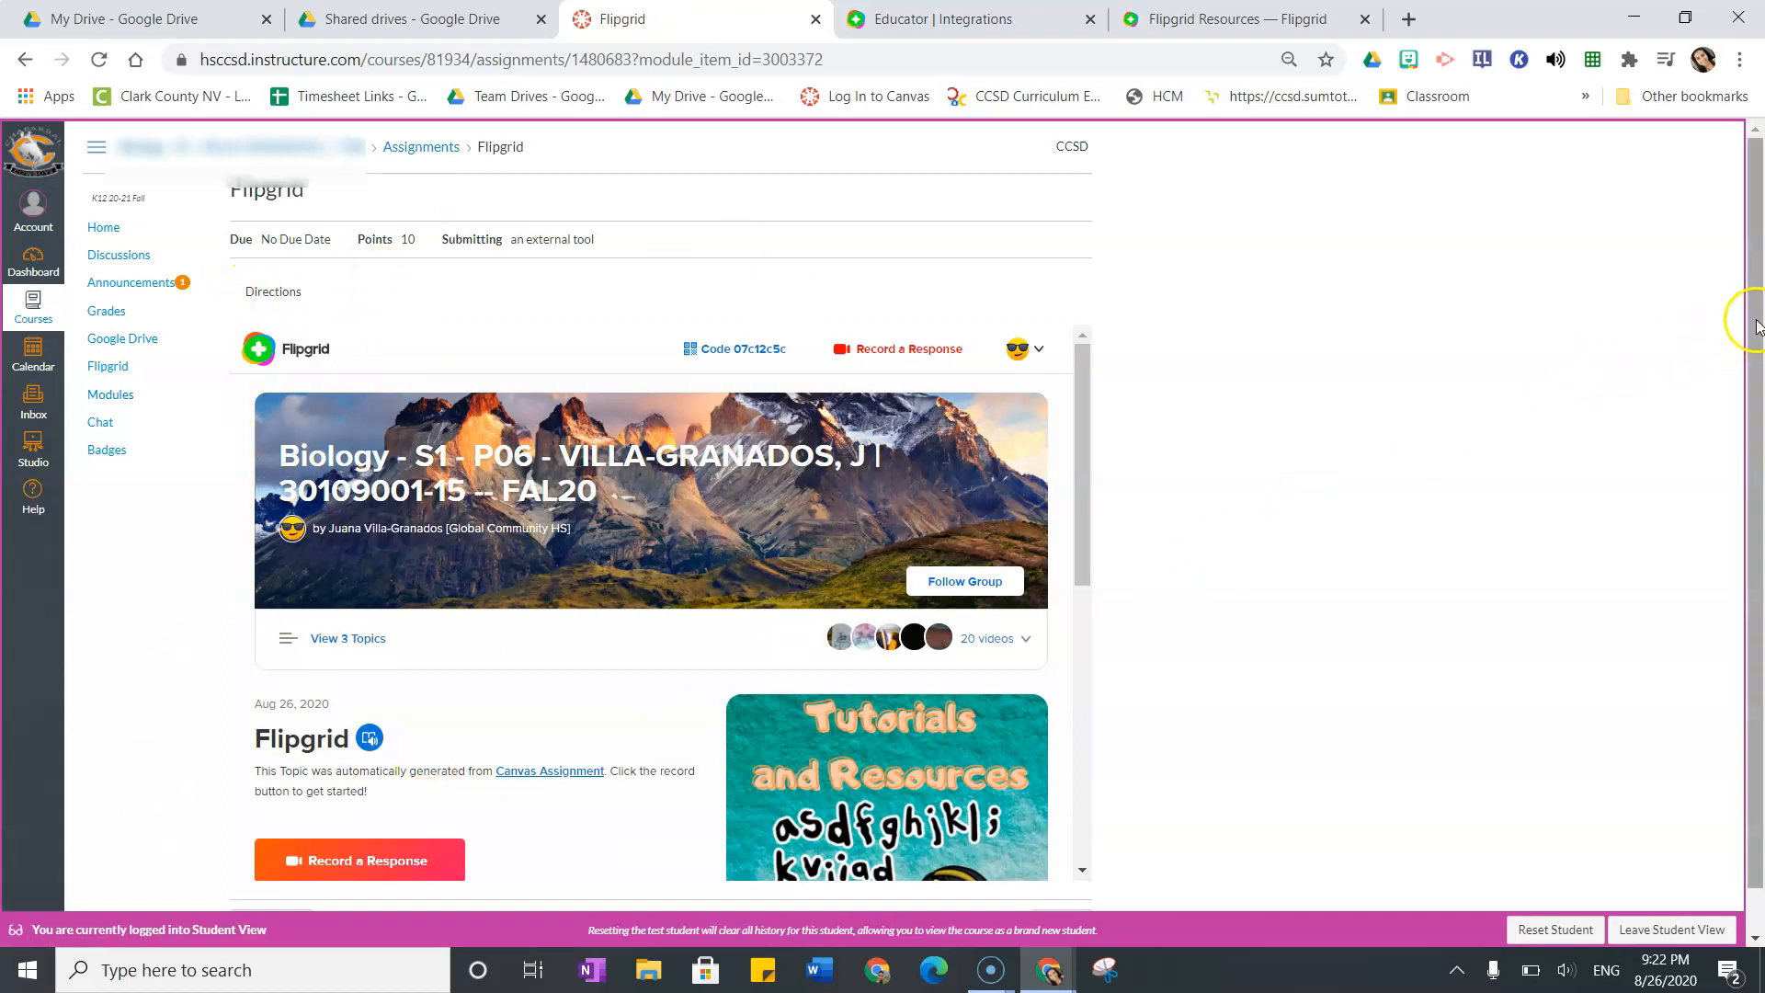
pyautogui.scroll(-1, 1755, 323)
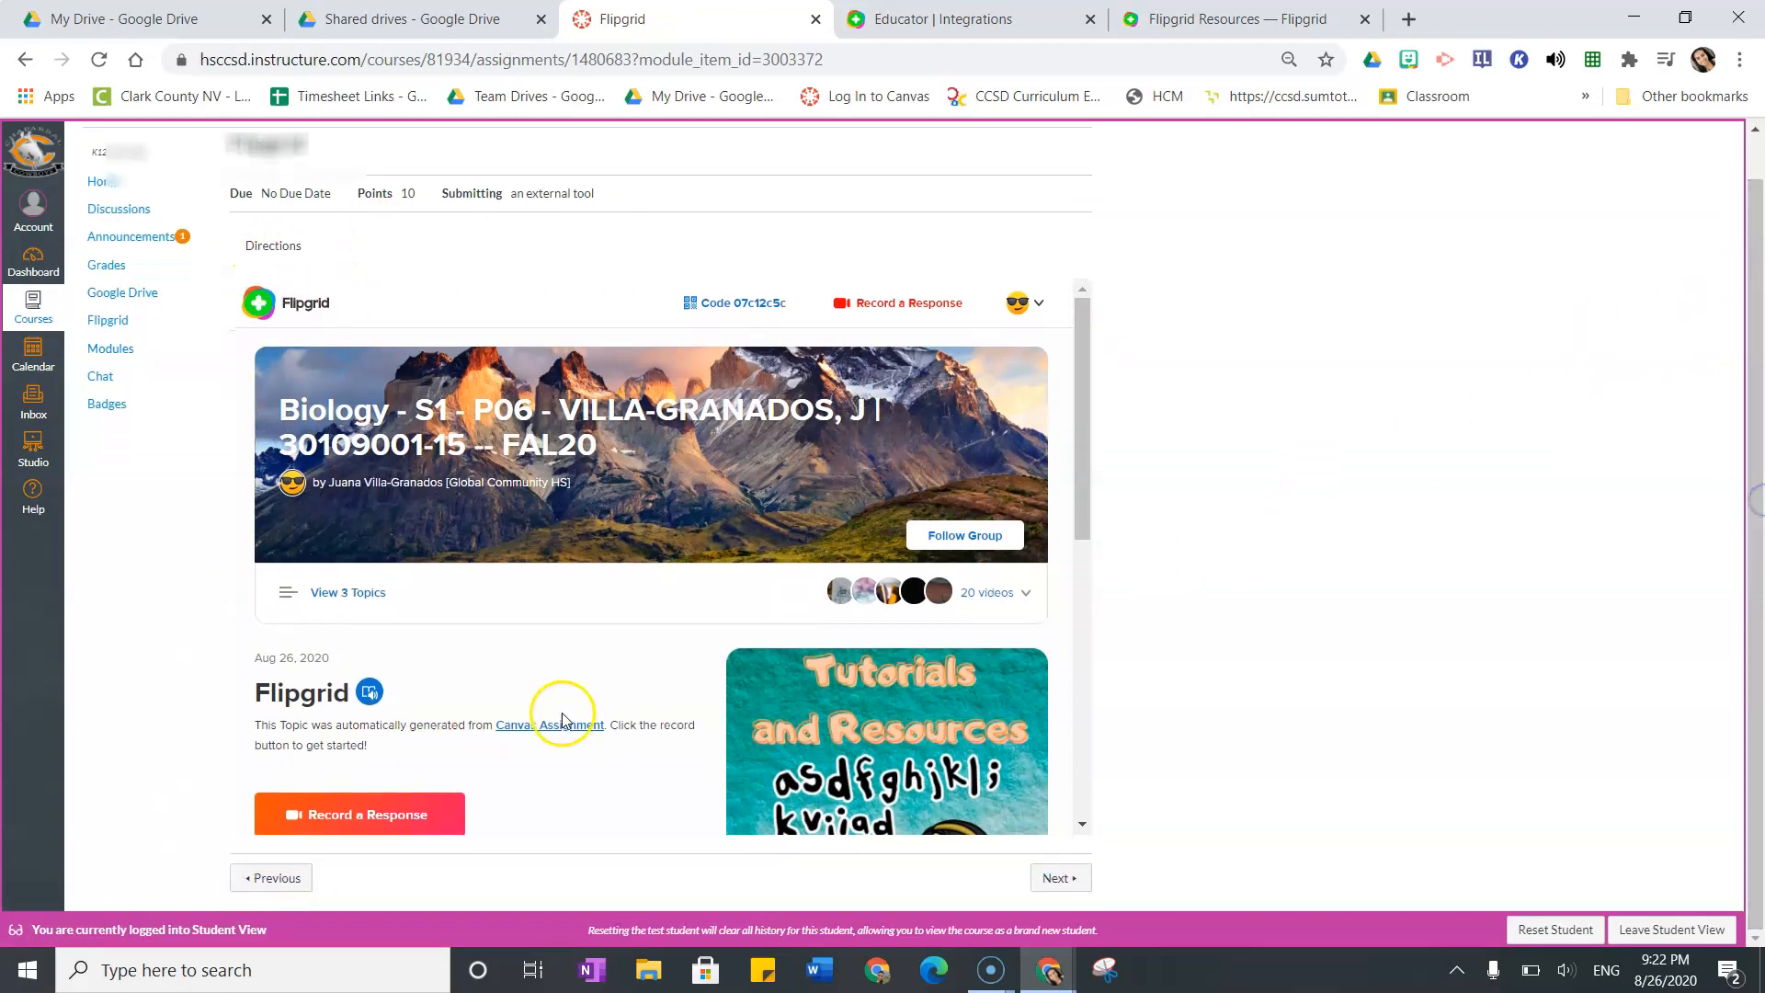
pyautogui.click(392, 812)
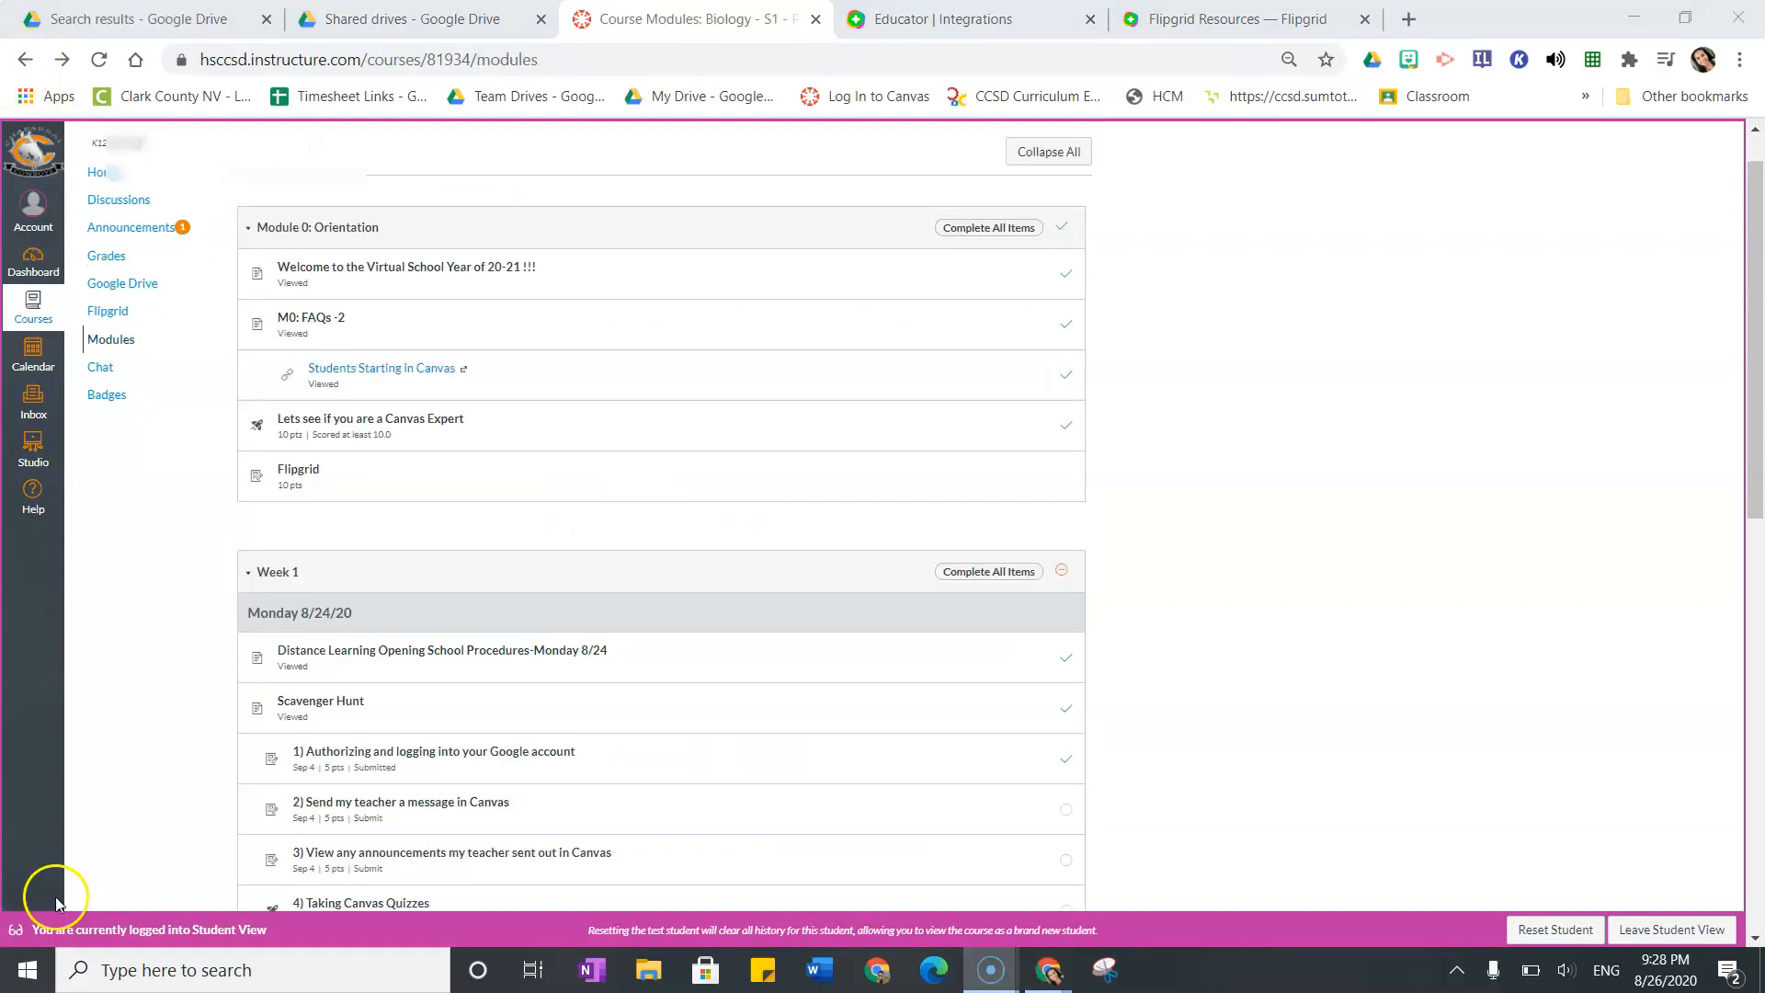
# Step: Reopen the Flipgrid assignment from Module 0: Orientation and look through the embedded topic down to its responses area
pyautogui.click(303, 470)
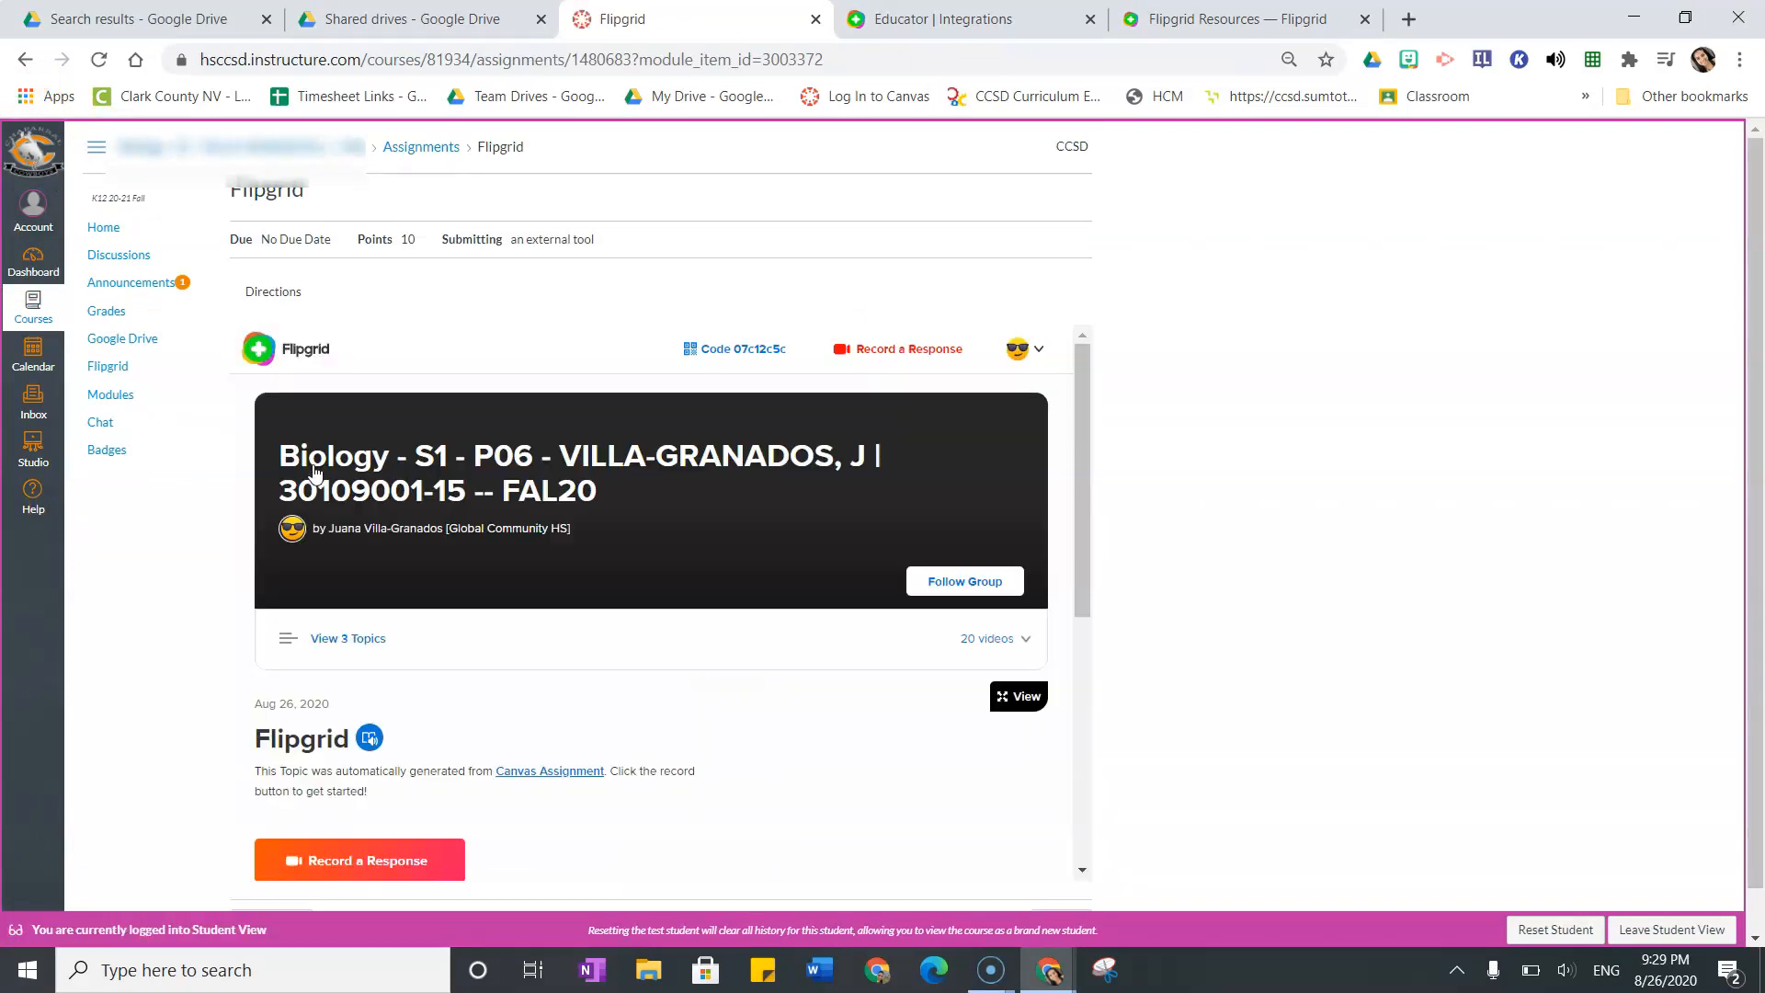
pyautogui.moveTo(1081, 416); pyautogui.dragTo(1106, 715)
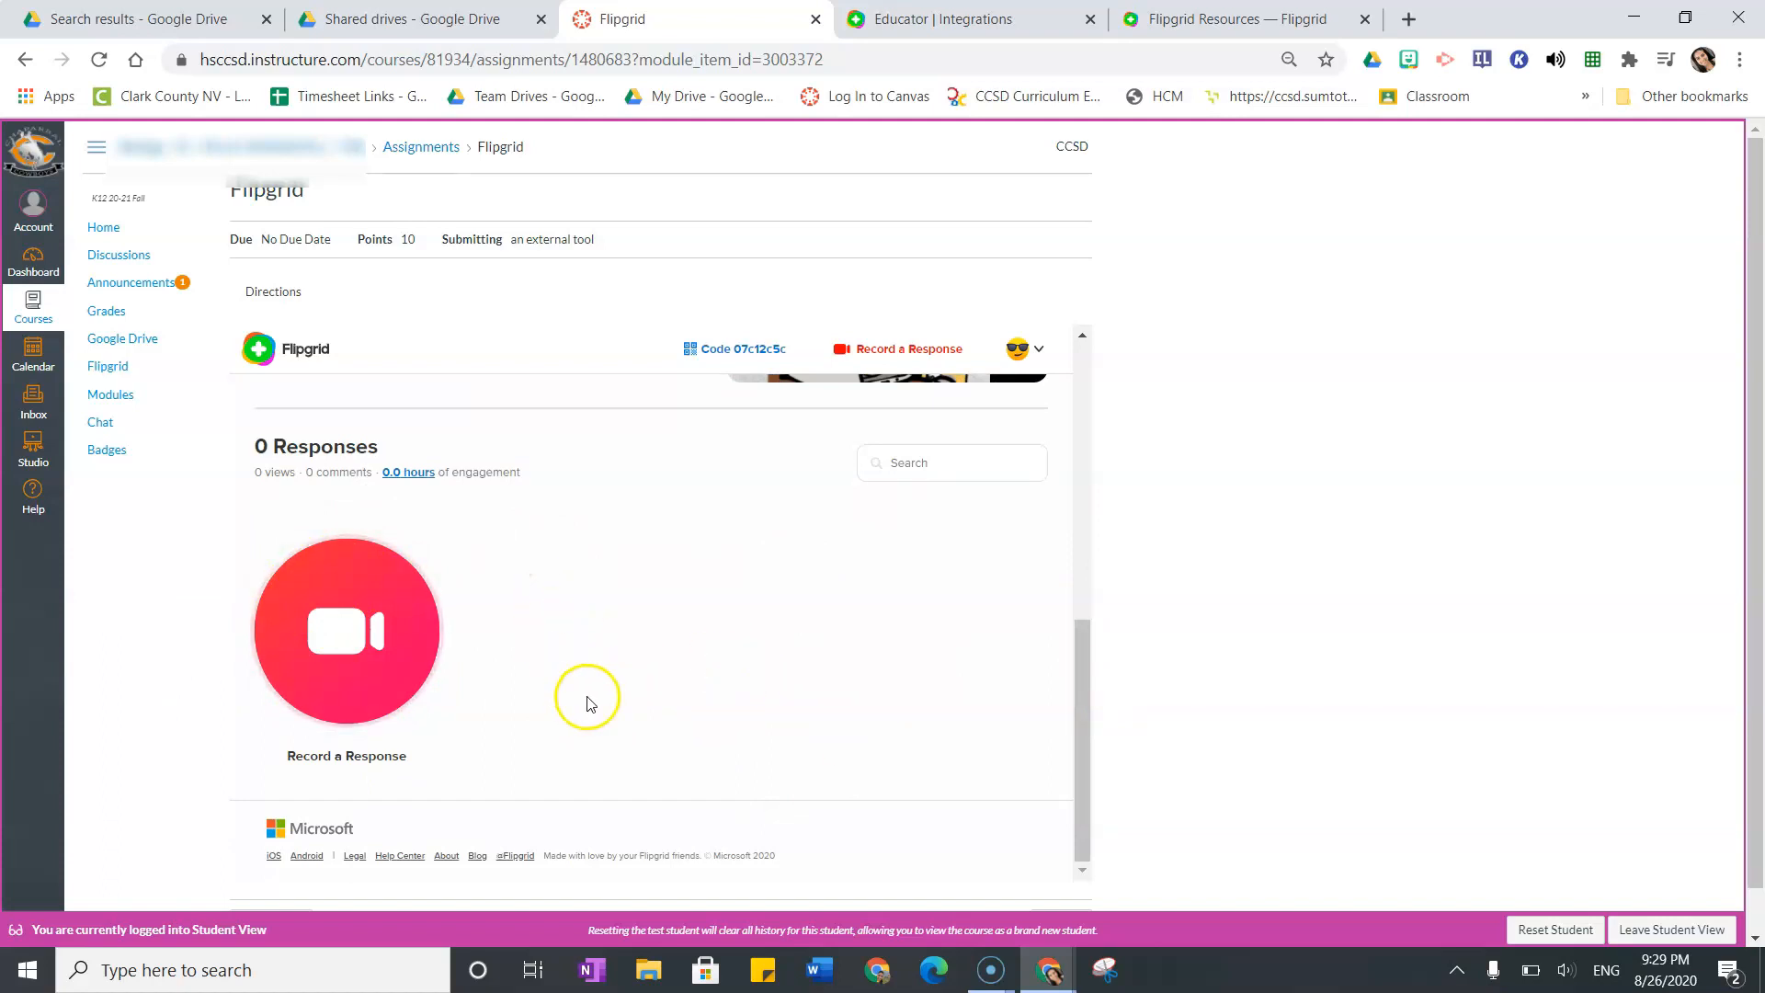
pyautogui.moveTo(1084, 771); pyautogui.dragTo(1064, 476)
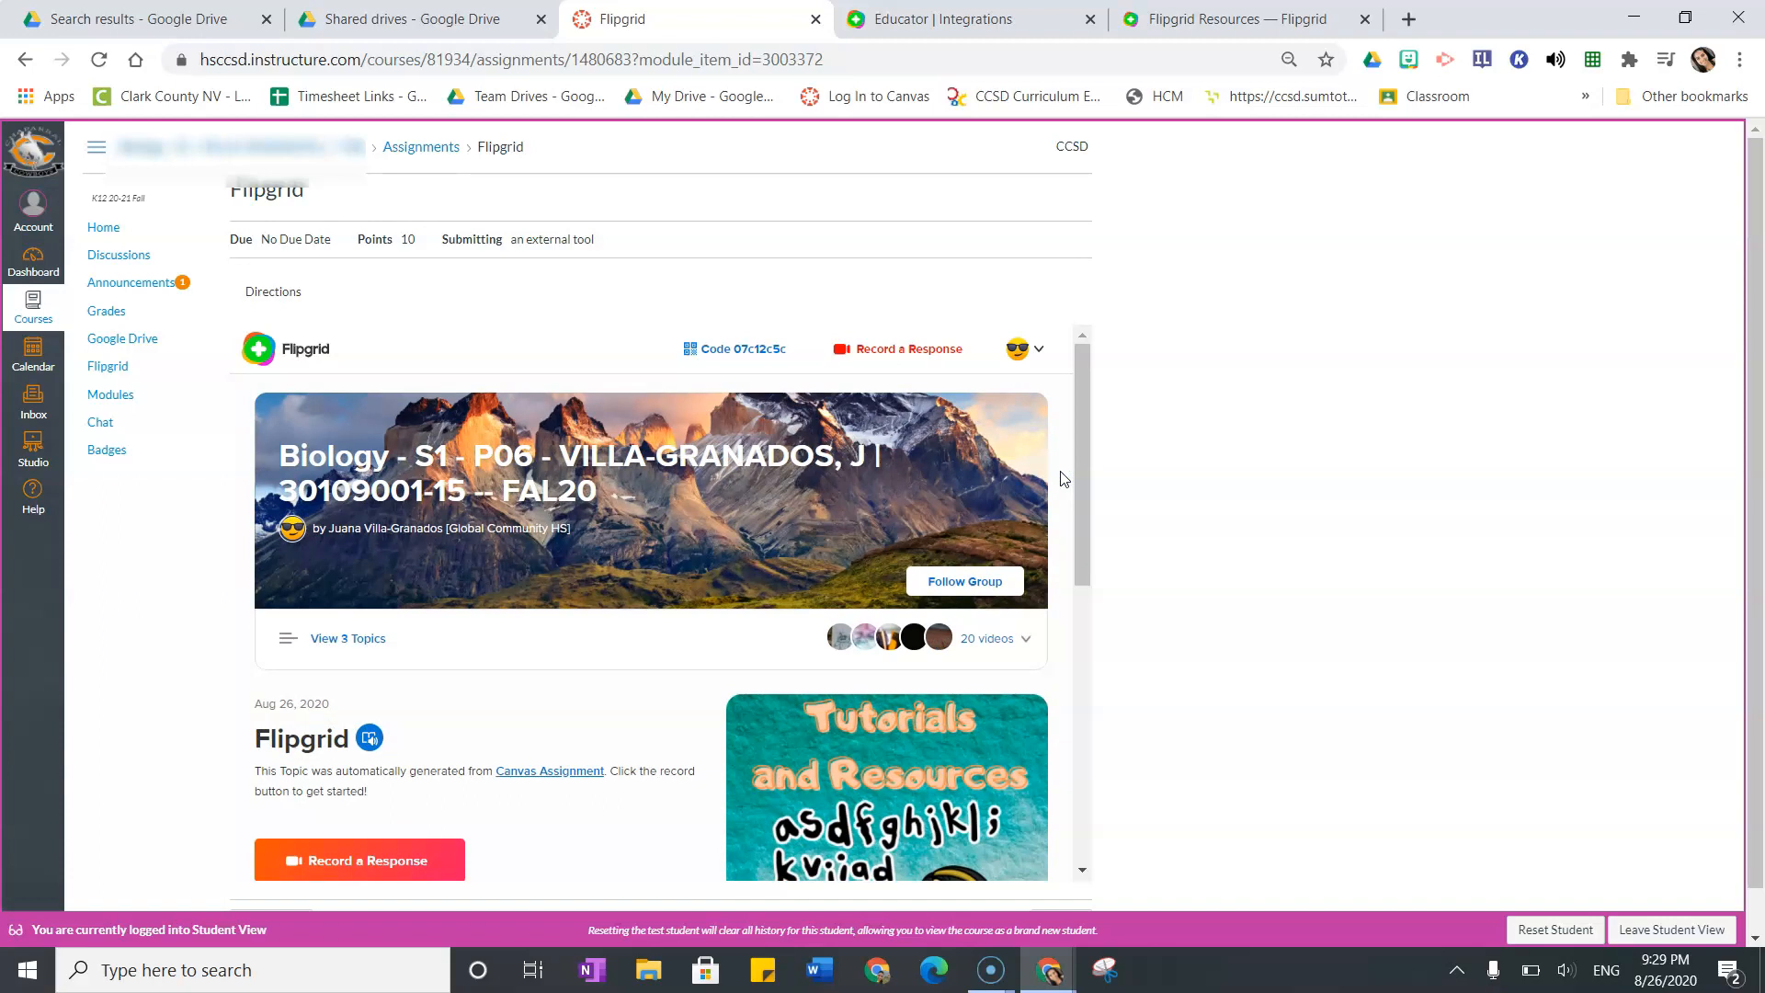